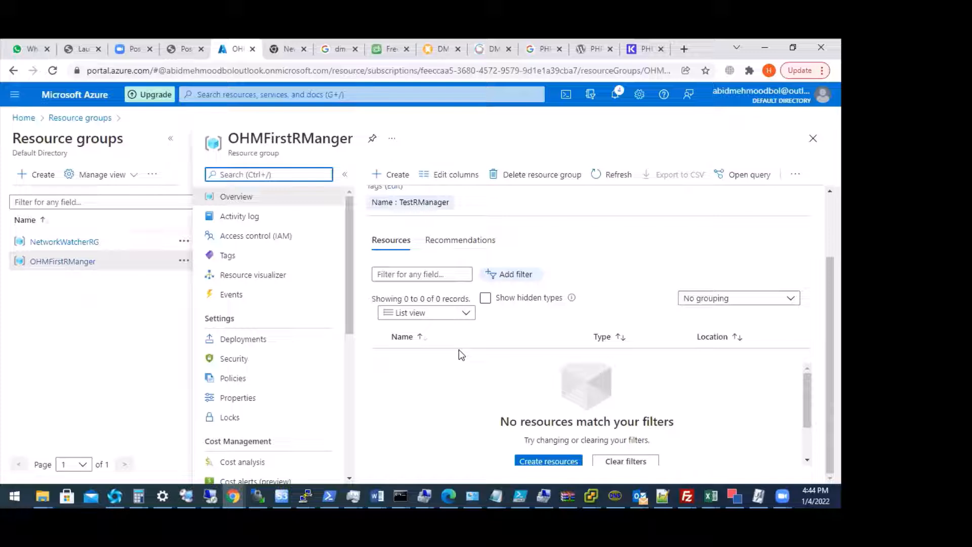
Step: Search the portal for "billing", open Cost Management from Cost Management + Billing, and dismiss the automatic scope notice
left_click(24, 118)
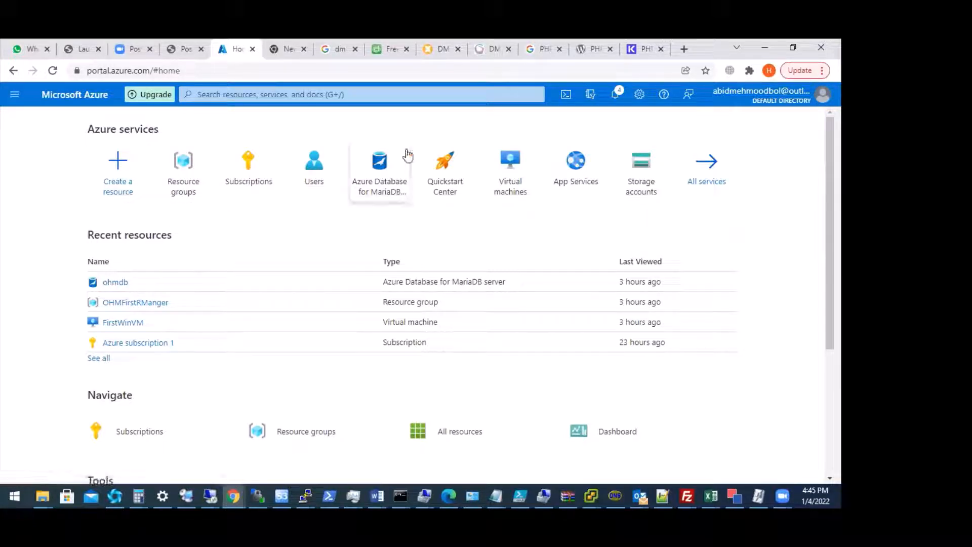
left_click(333, 95)
type("billing")
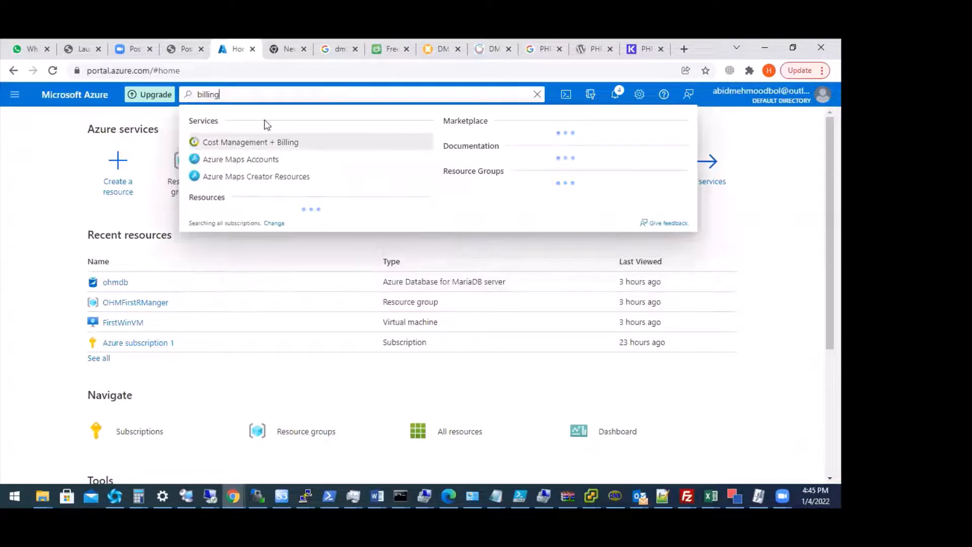
left_click(240, 143)
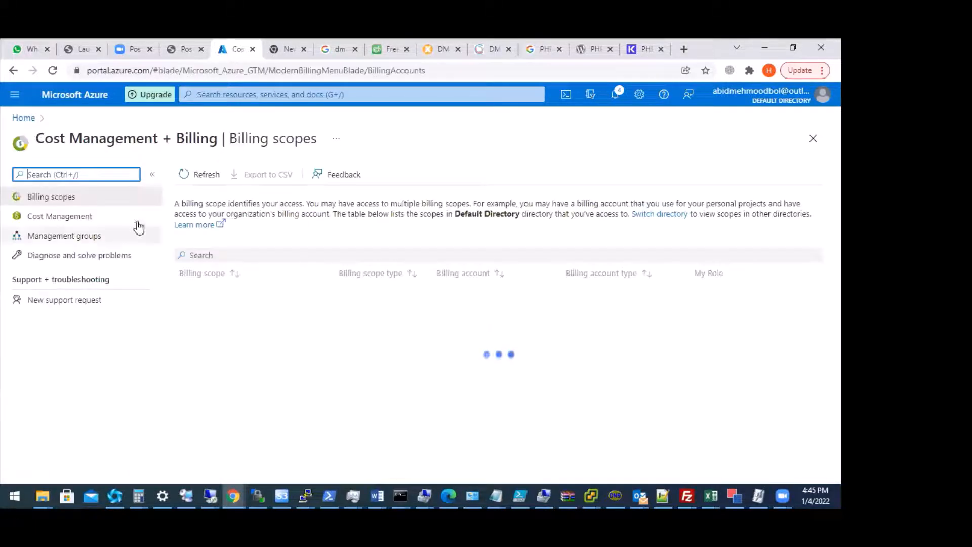
left_click(88, 223)
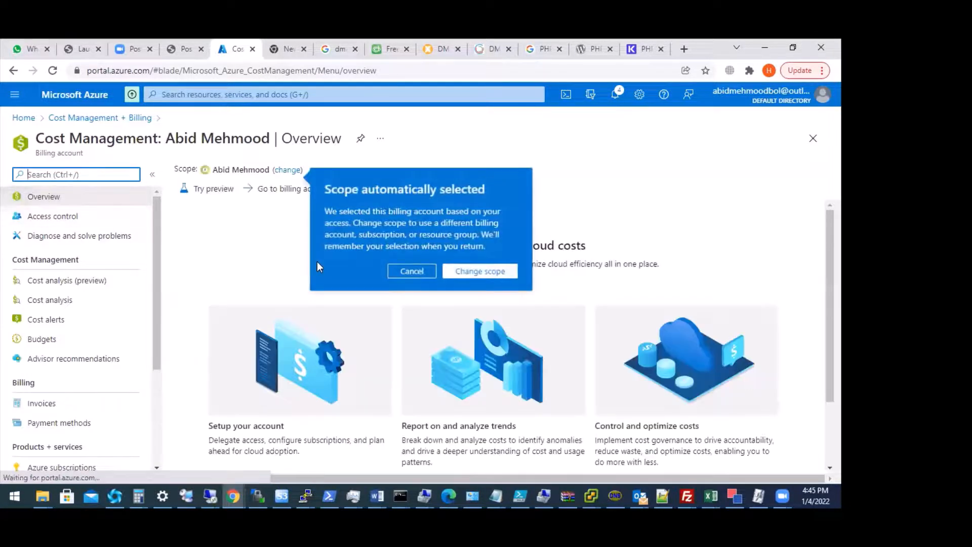
left_click(418, 271)
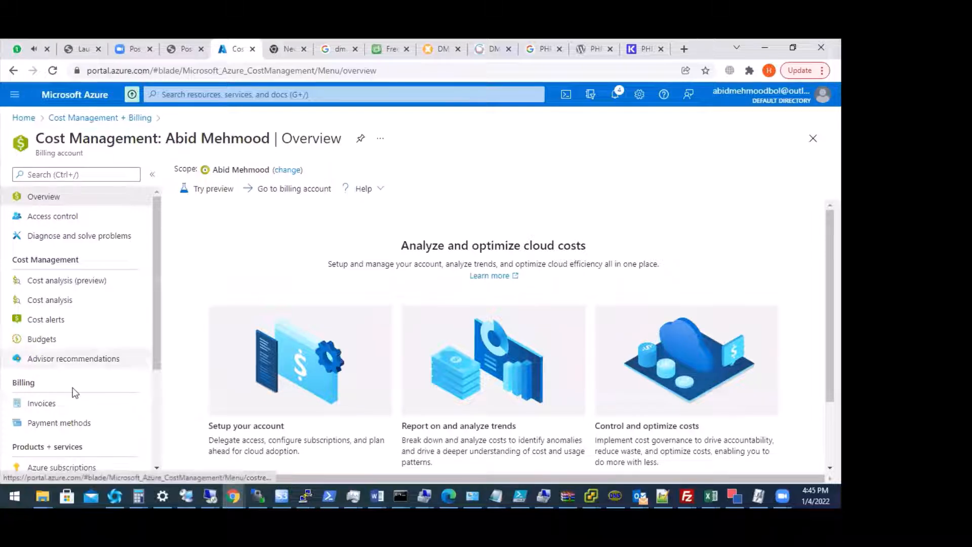
Step: View the subscription costs in Cost analysis (preview), expanding azure subscription 1 to its ohmfirstrmanger resource group
left_click(78, 286)
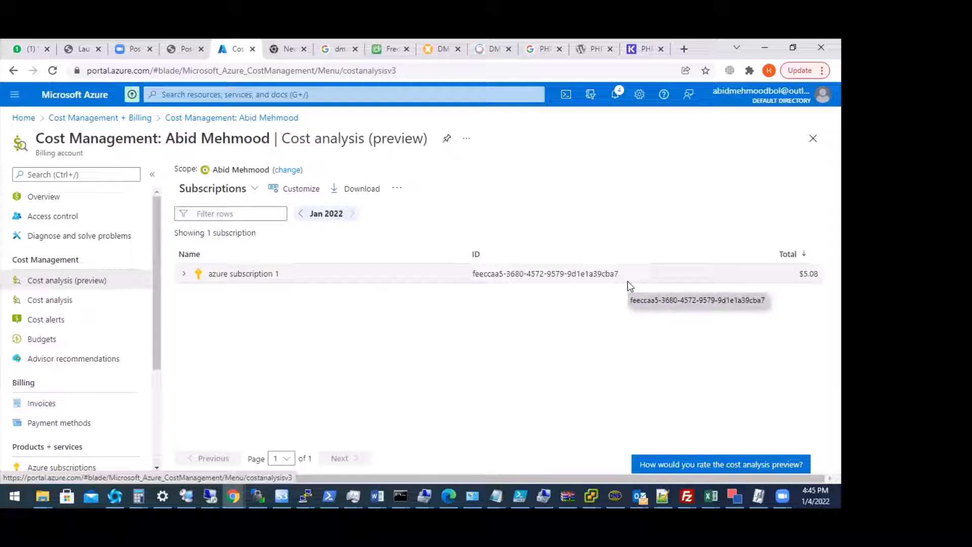
left_click(183, 273)
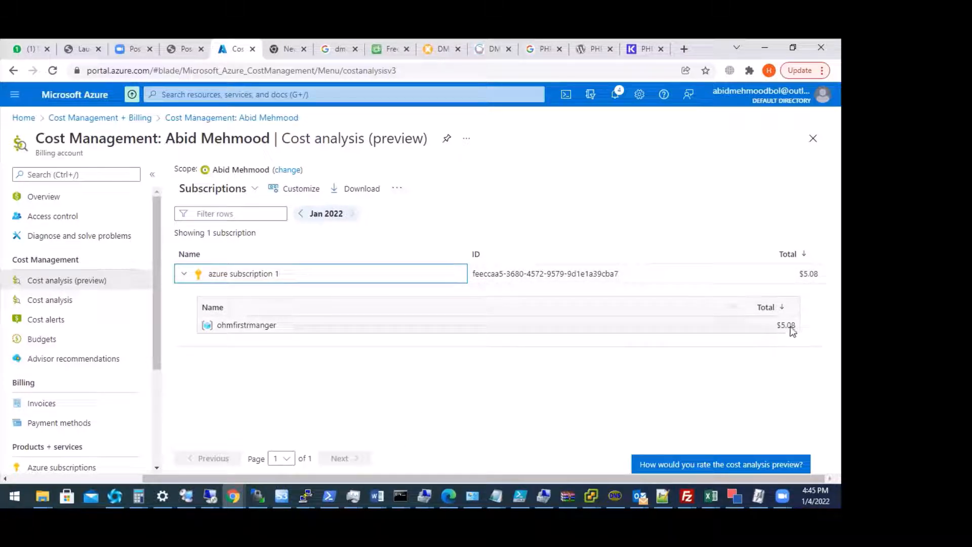
left_click(265, 328)
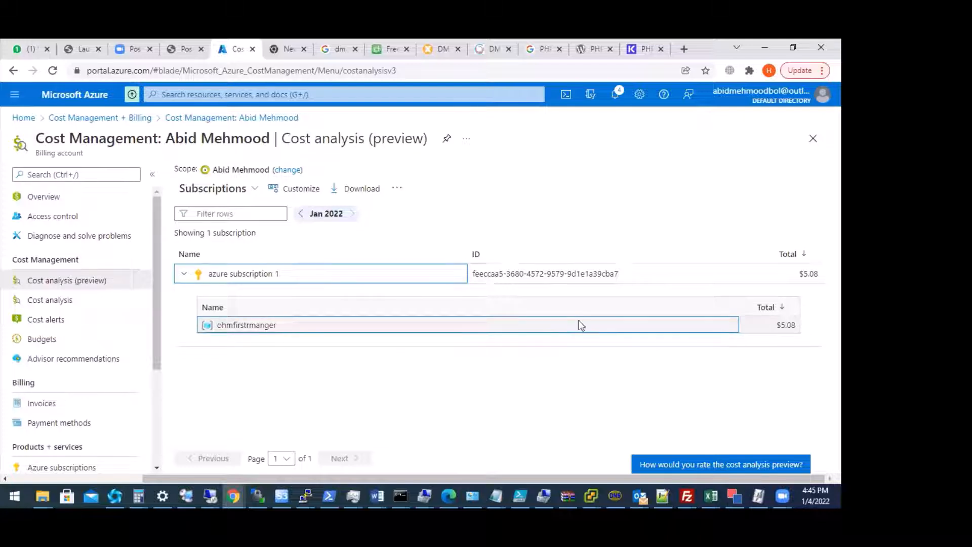
Step: Examine the accumulated cost chart and the service, location and subscription breakdowns in the standard Cost analysis view
left_click(51, 301)
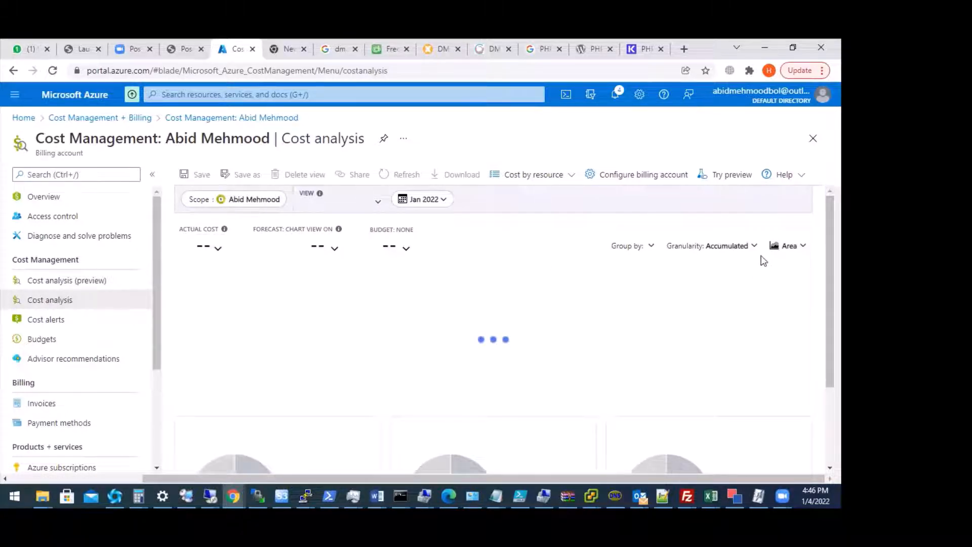
left_click_drag(829, 263, 830, 286)
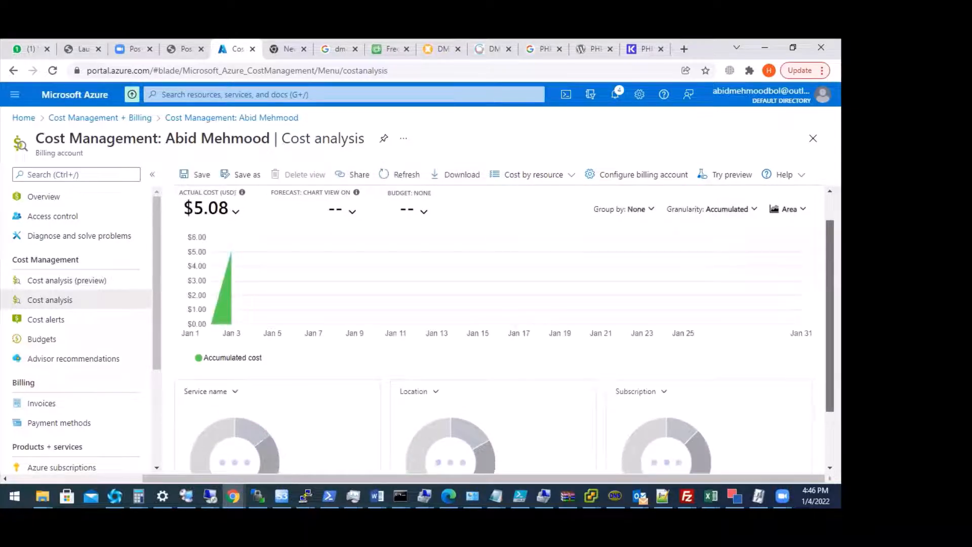
left_click_drag(830, 286, 830, 334)
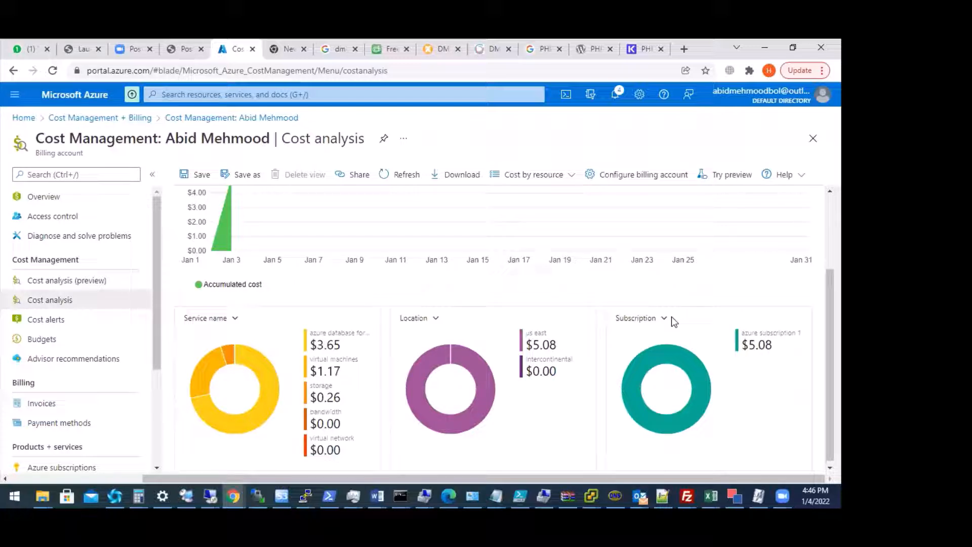
Step: Switch the Service name breakdown chart to Resource and examine the cost of each resource
left_click(235, 318)
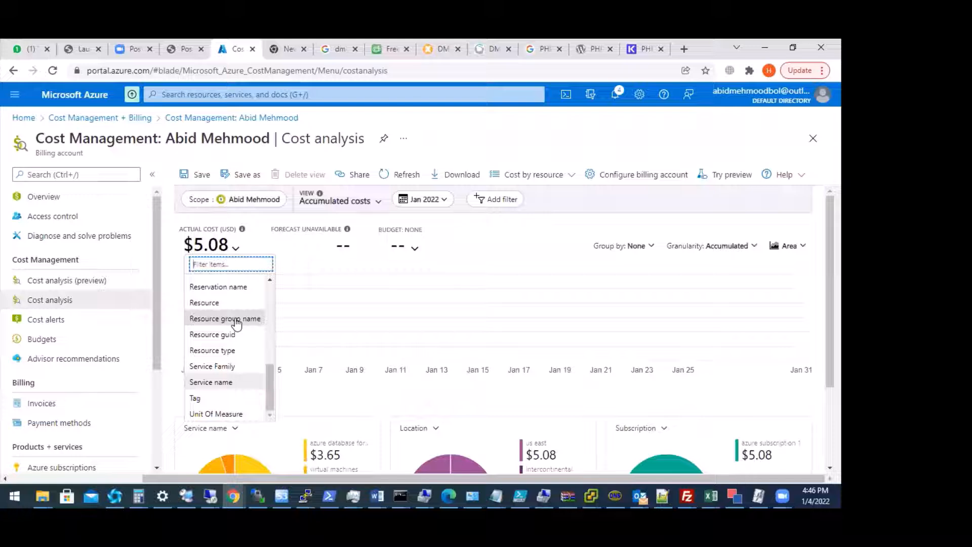
left_click(215, 303)
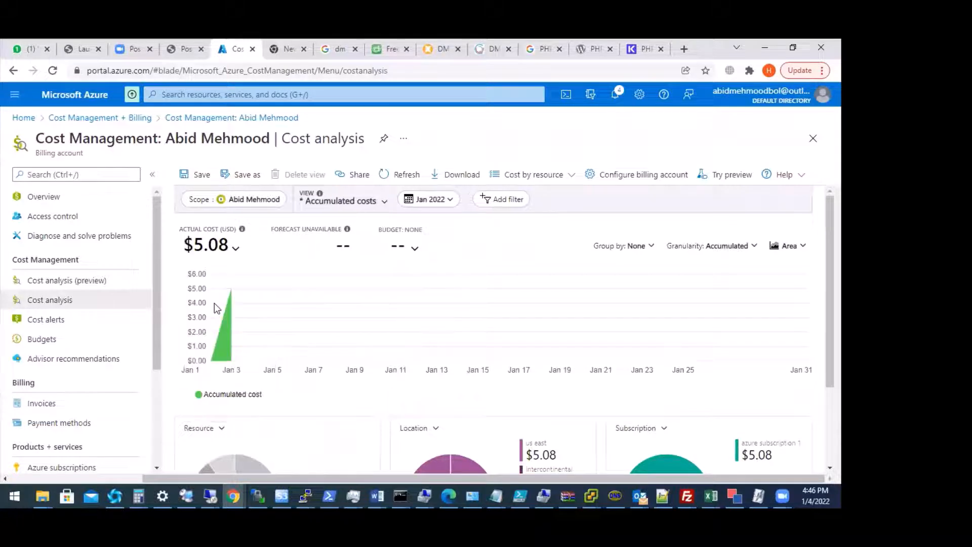
scroll(340, 393, "down", 2)
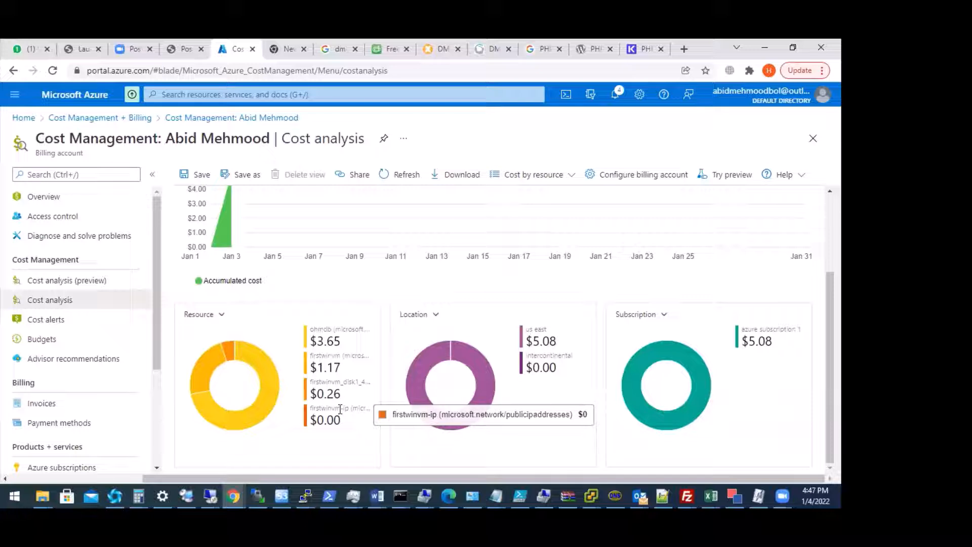
Step: Review the billing account's Cost alerts, Budgets and Advisor recommendations pages
left_click(52, 321)
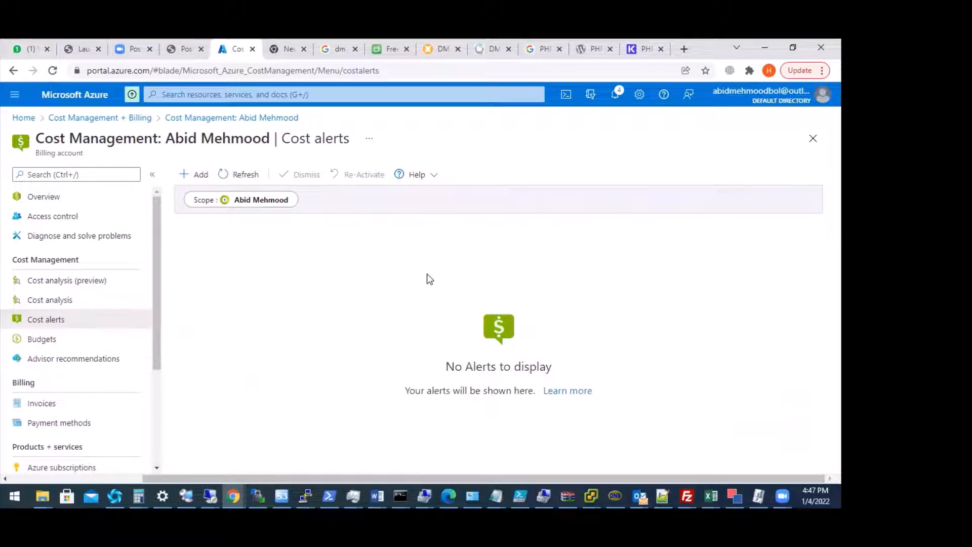
left_click(42, 340)
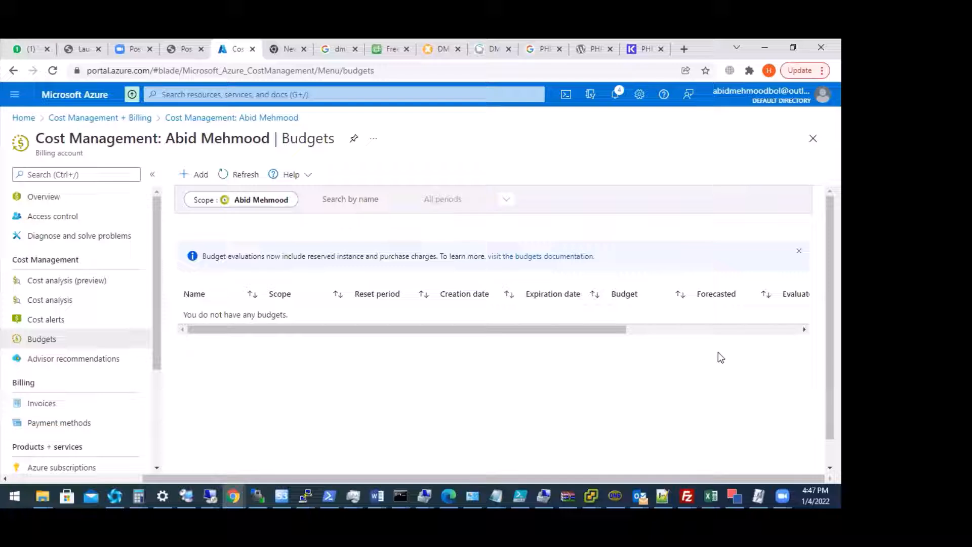
mouse_move(158, 342)
left_mouse_down()
mouse_move(158, 351)
mouse_move(161, 326)
left_mouse_up()
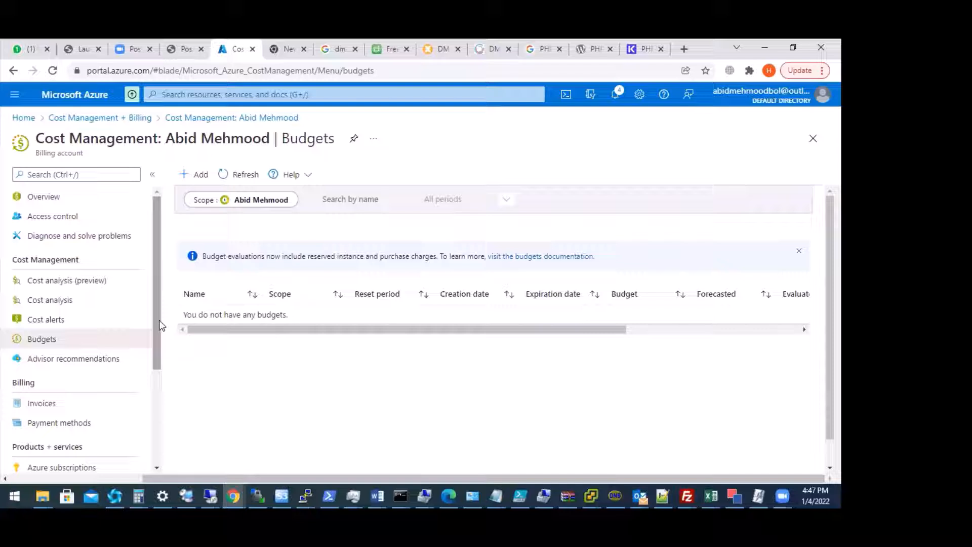
left_click(74, 358)
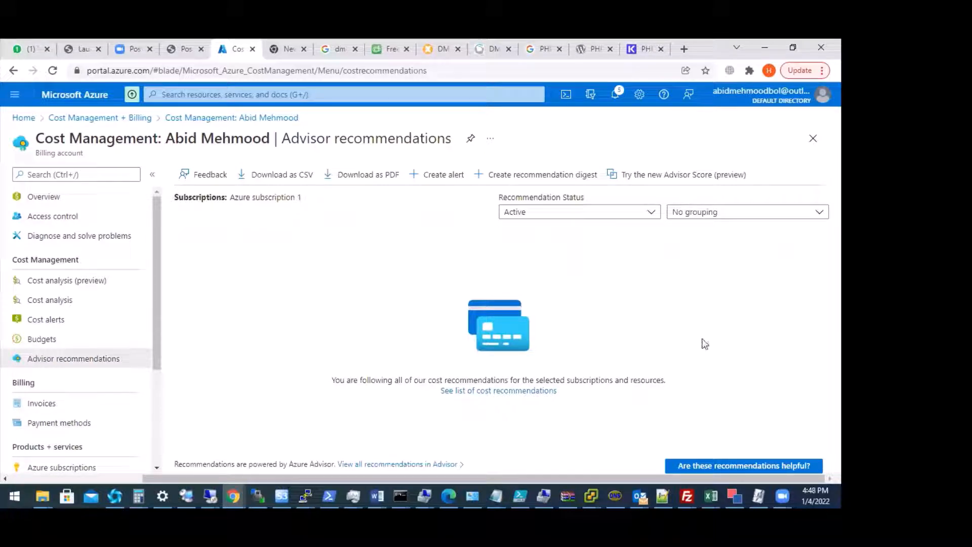
Step: Review the billing account's payment methods and its list of billed Azure subscriptions
left_click(53, 425)
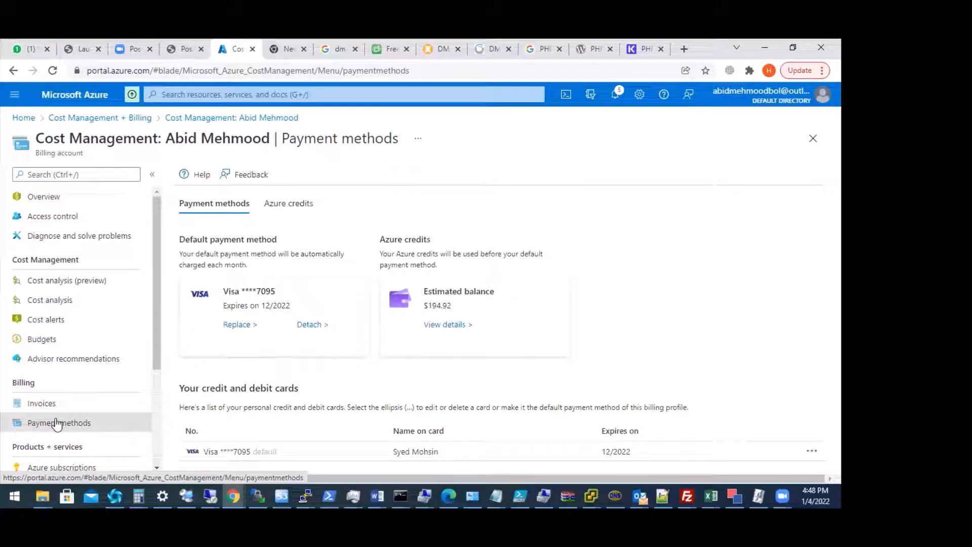
scroll(57, 420, "down", 1)
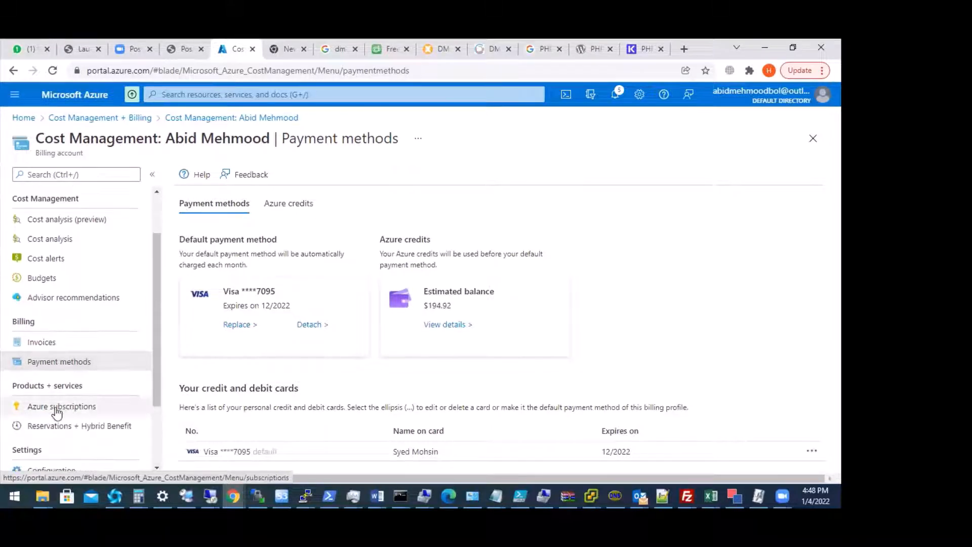
left_click(82, 412)
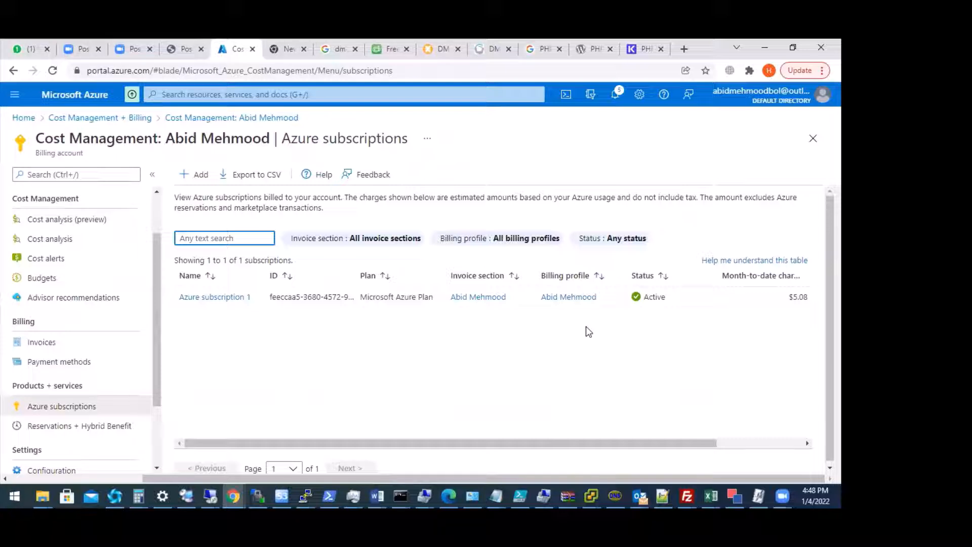
Step: Examine the billing account and cost management options on the billing account's Configuration page
left_click_drag(158, 326, 158, 374)
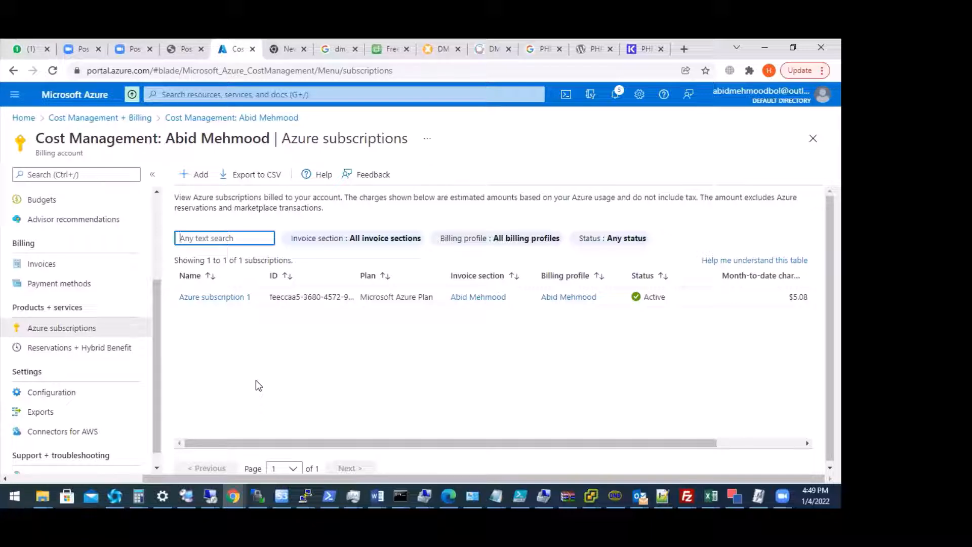
left_click(55, 398)
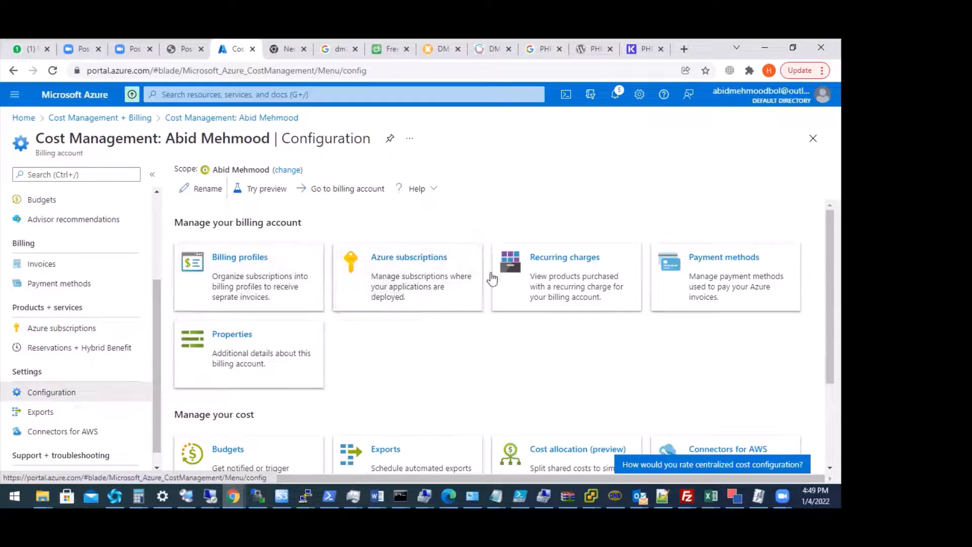
scroll(581, 387, "down", 1)
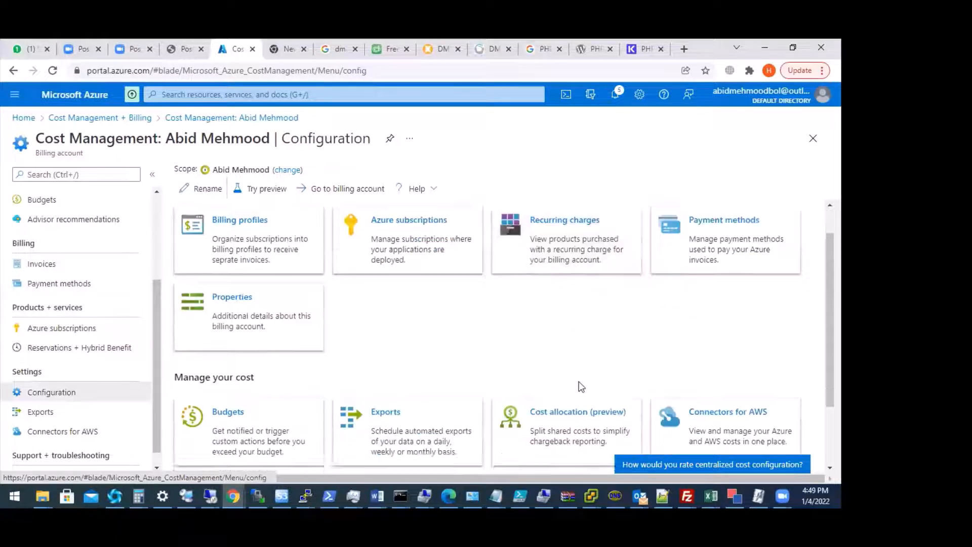
scroll(581, 386, "down", 2)
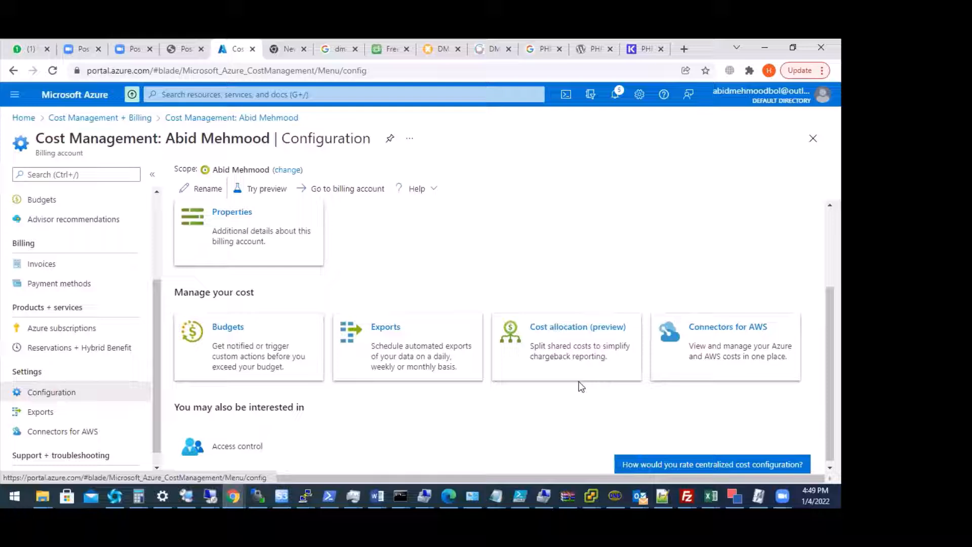
Step: View the billing account's Exports and Connectors for AWS settings pages
left_click(39, 416)
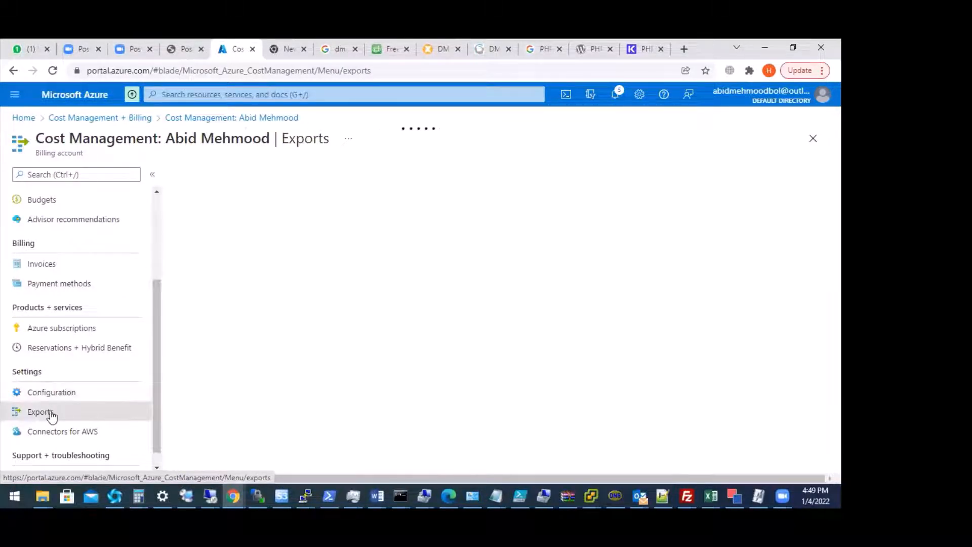
left_click(102, 434)
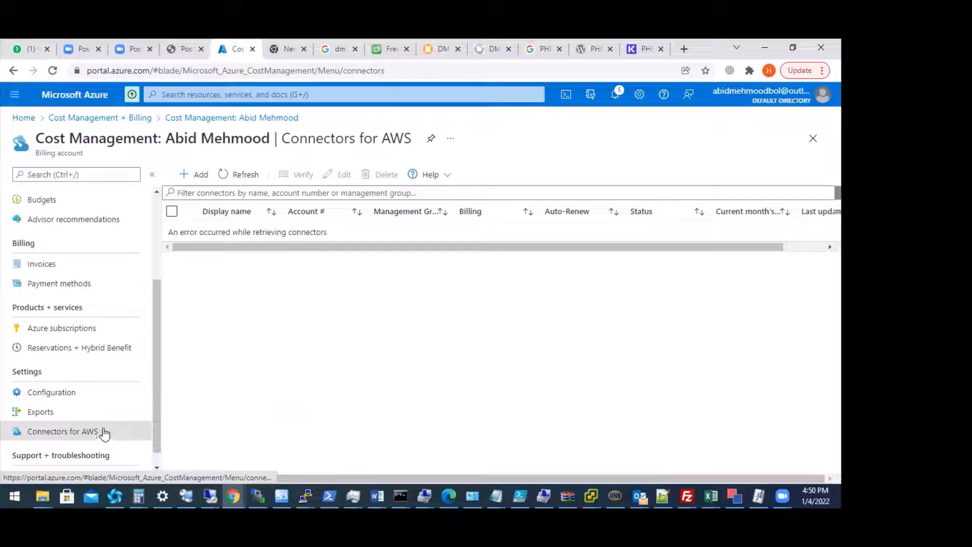
scroll(161, 426, "down", 1)
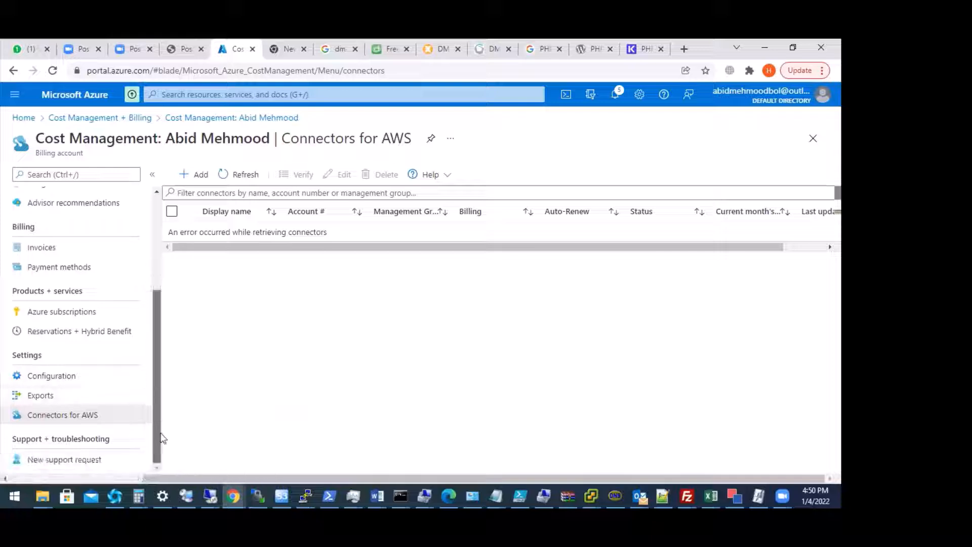
Step: Check the billing account's Access control page and the directory's list of all users
left_click_drag(158, 443, 146, 356)
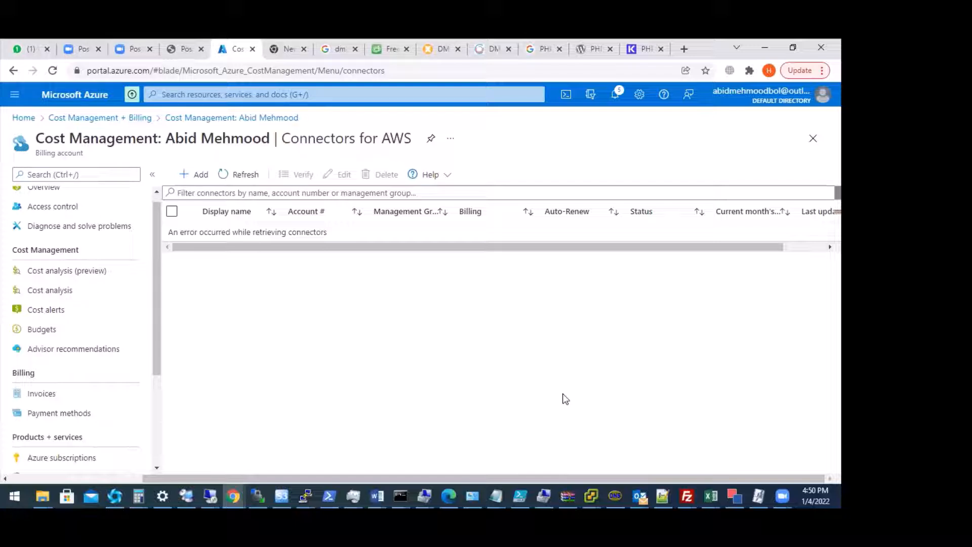
scroll(154, 228, "up", 1)
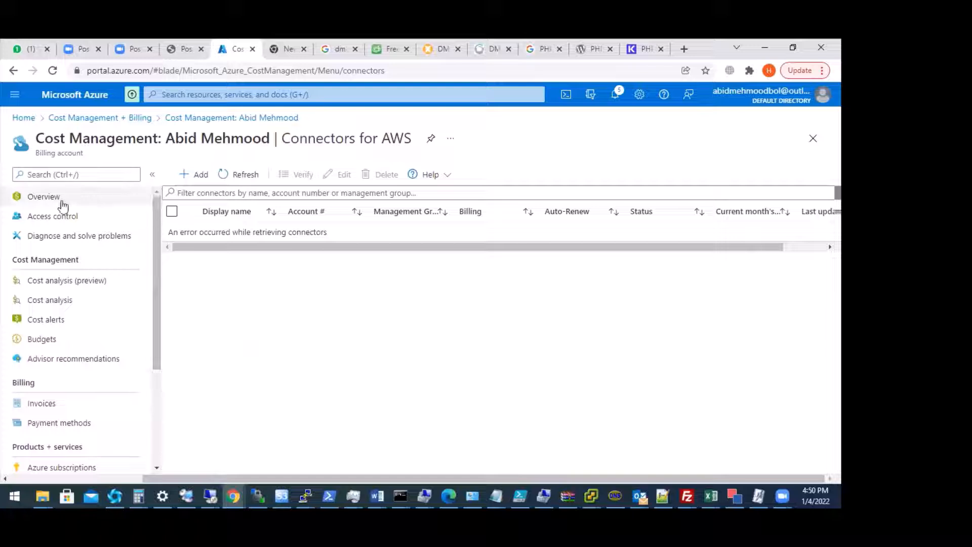
left_click(40, 221)
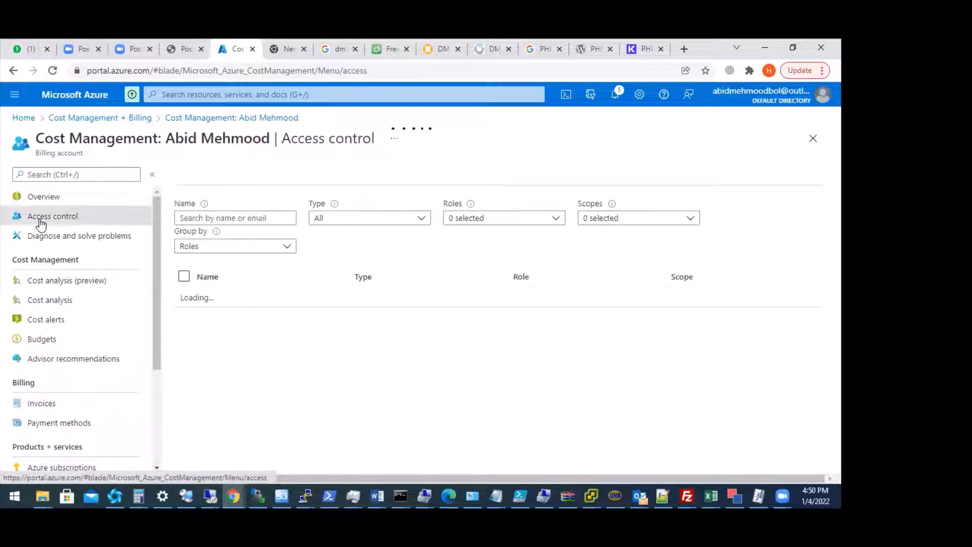
left_click(21, 120)
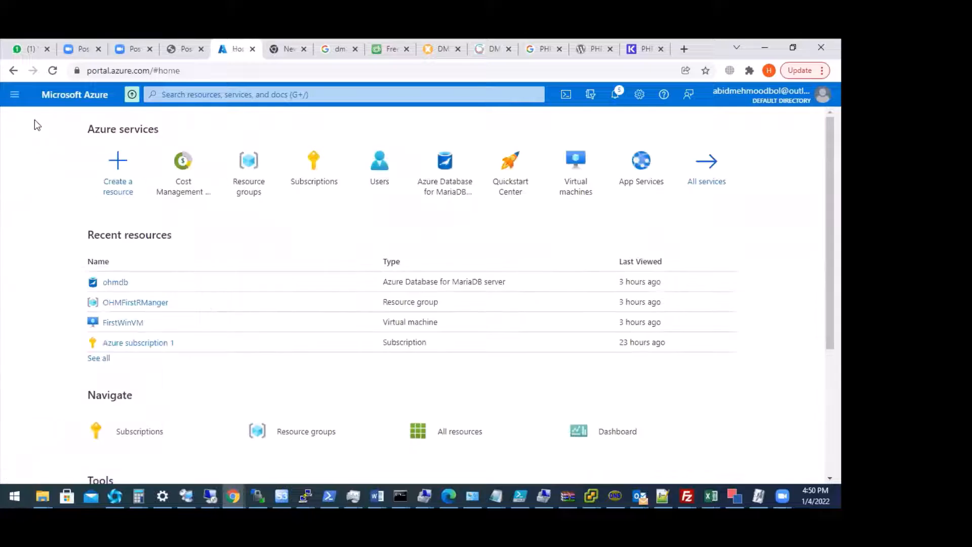
left_click(381, 174)
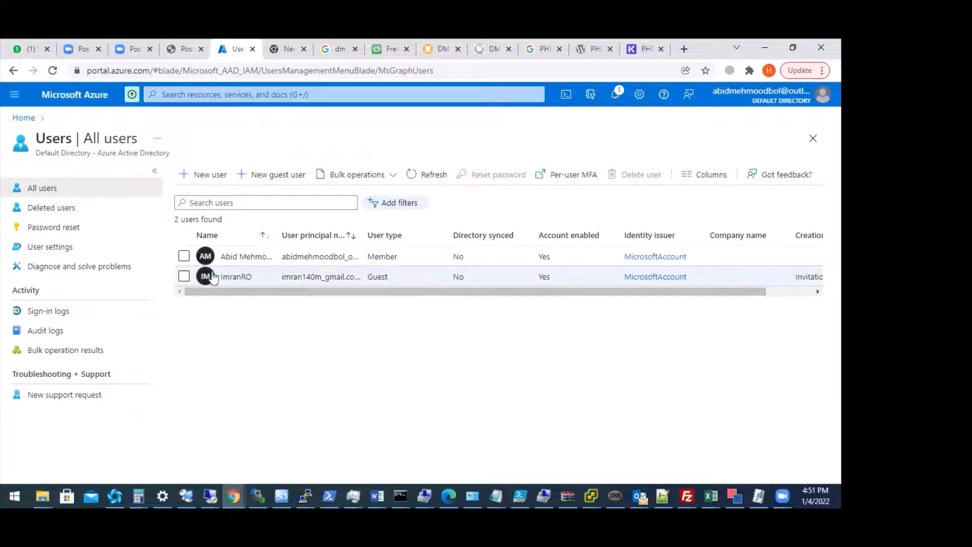
Step: Return to the portal home page and open the Azure subscription 1 resource
left_click(21, 119)
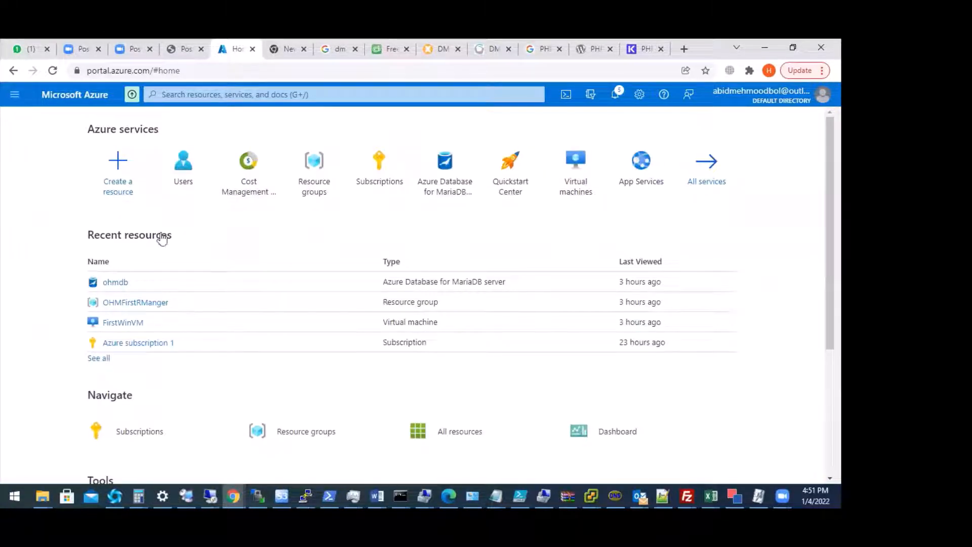
left_click(131, 344)
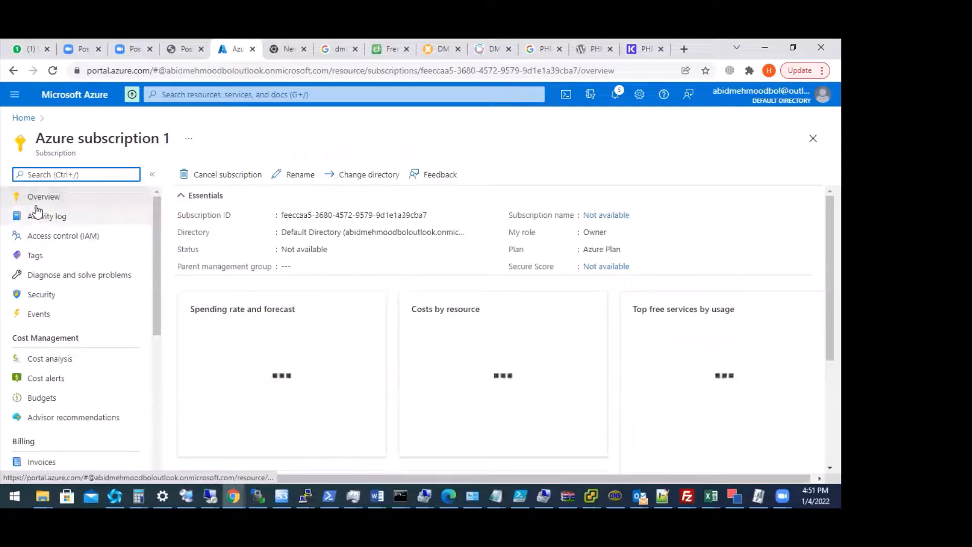
Step: Start a role assignment in the subscription's Access control (IAM) and add the guest user as its member
left_click(53, 236)
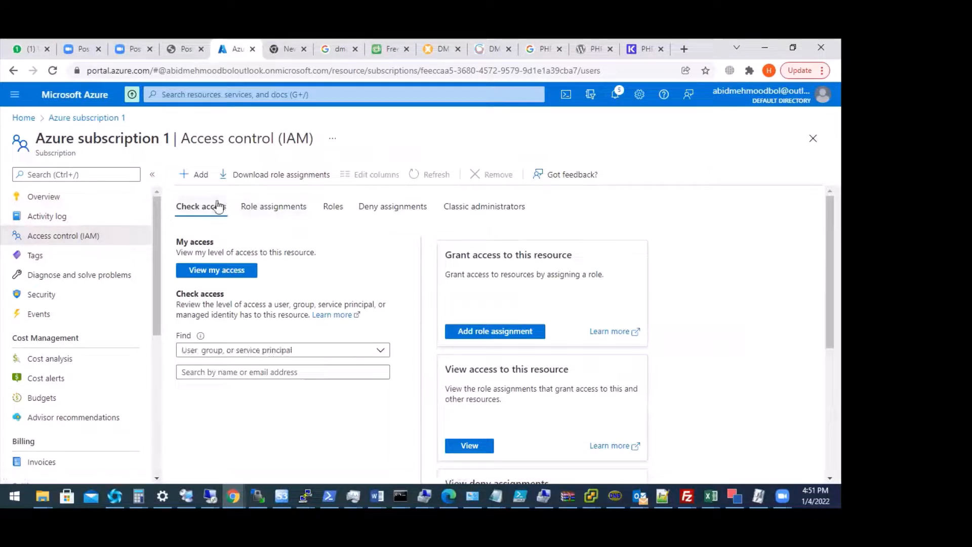
left_click(198, 176)
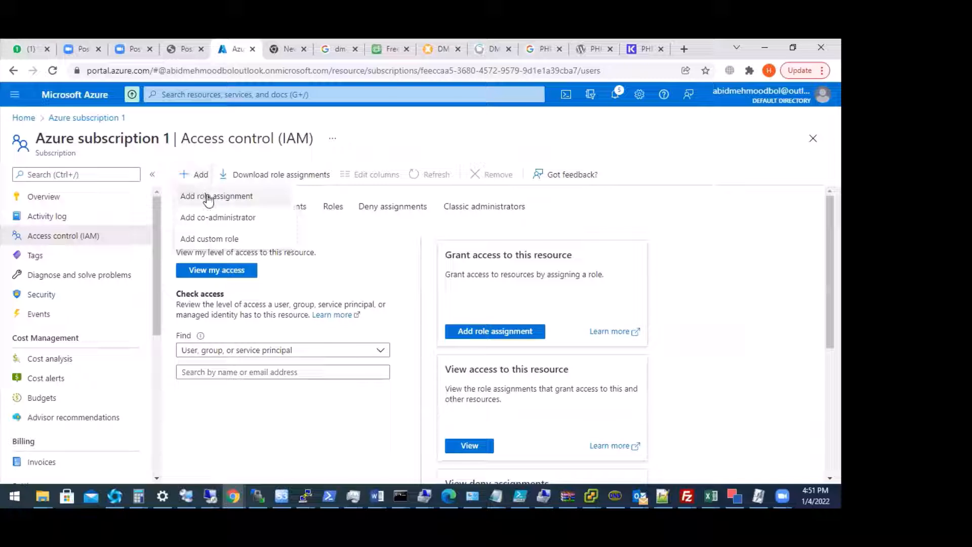
left_click(217, 196)
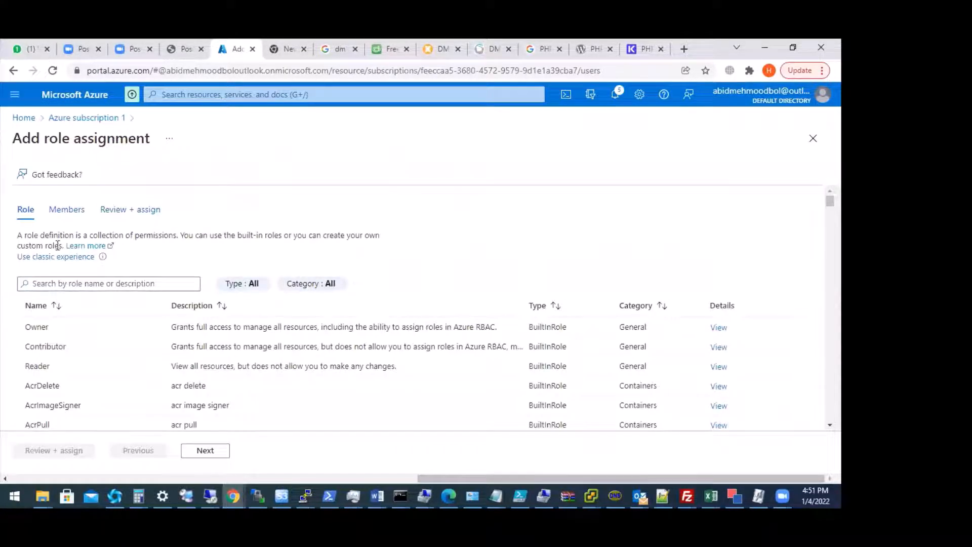
left_click(65, 210)
left_click(114, 258)
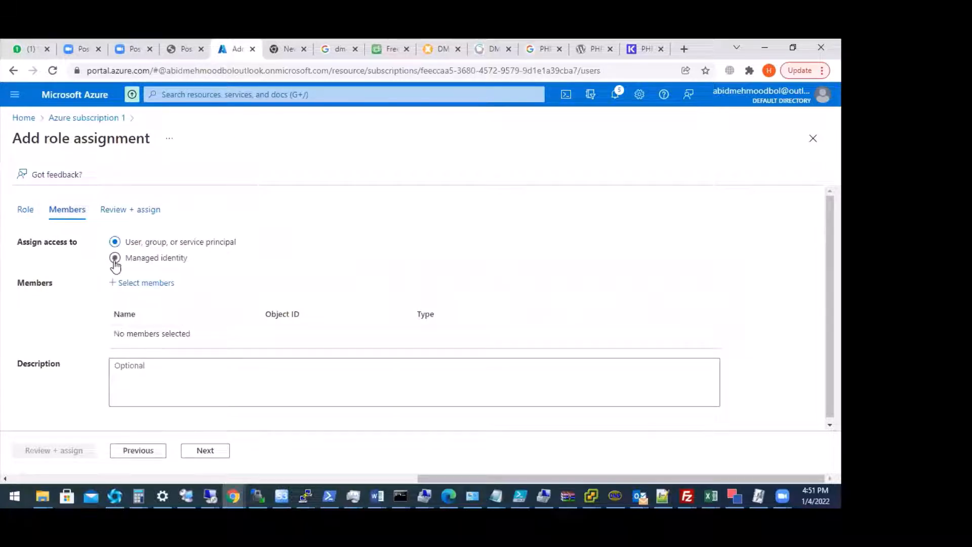
left_click(115, 242)
left_click(138, 284)
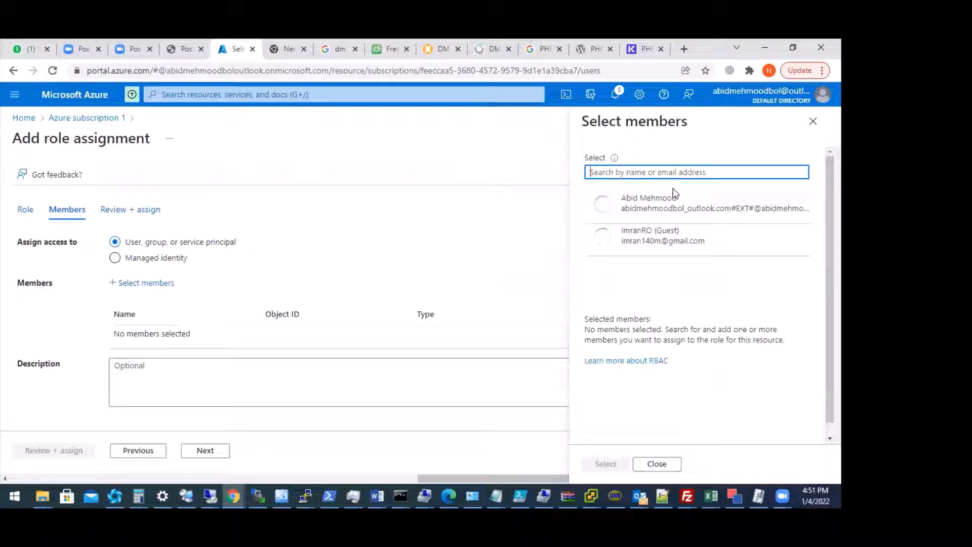
left_click(665, 242)
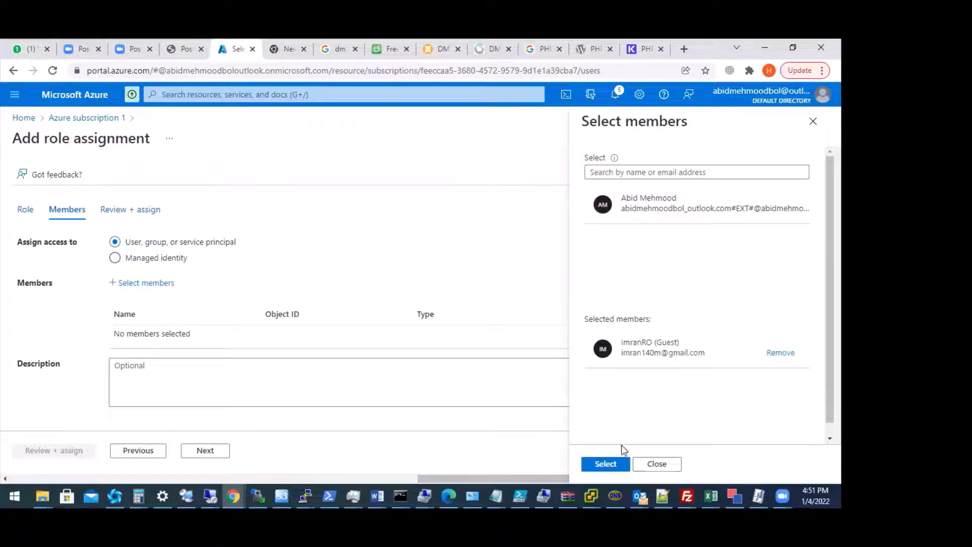
left_click(599, 463)
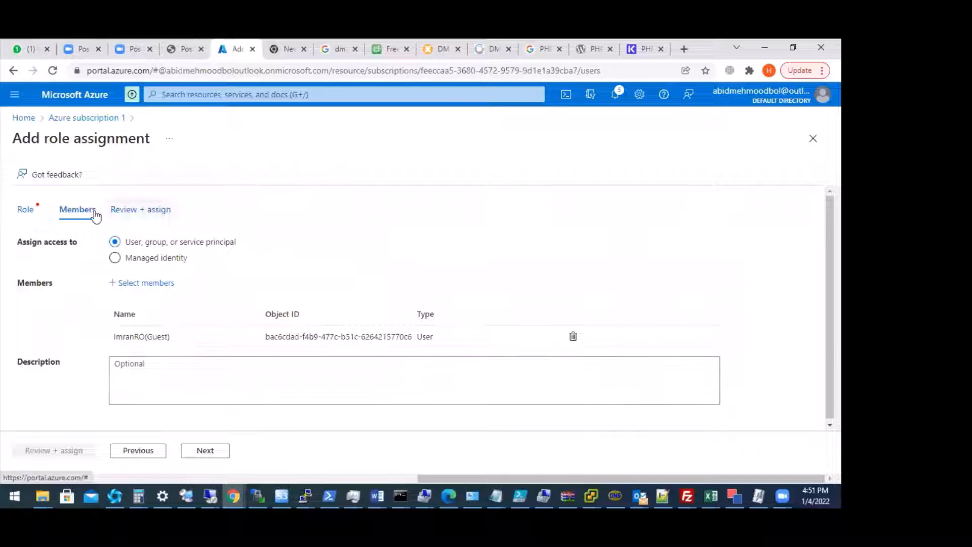
Step: Select the Reader role, look through the built-in roles, and bring the role assignment to its review page
left_click(24, 209)
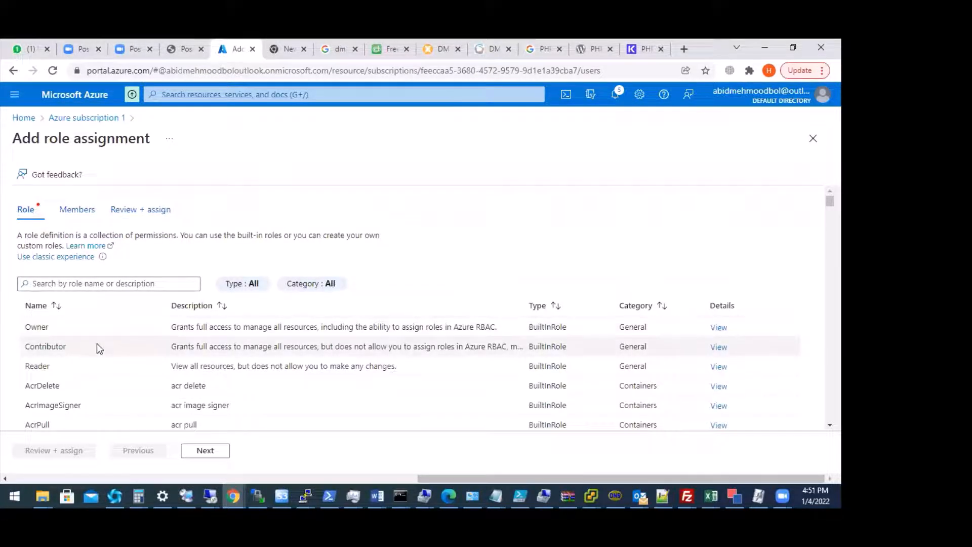
left_click(58, 364)
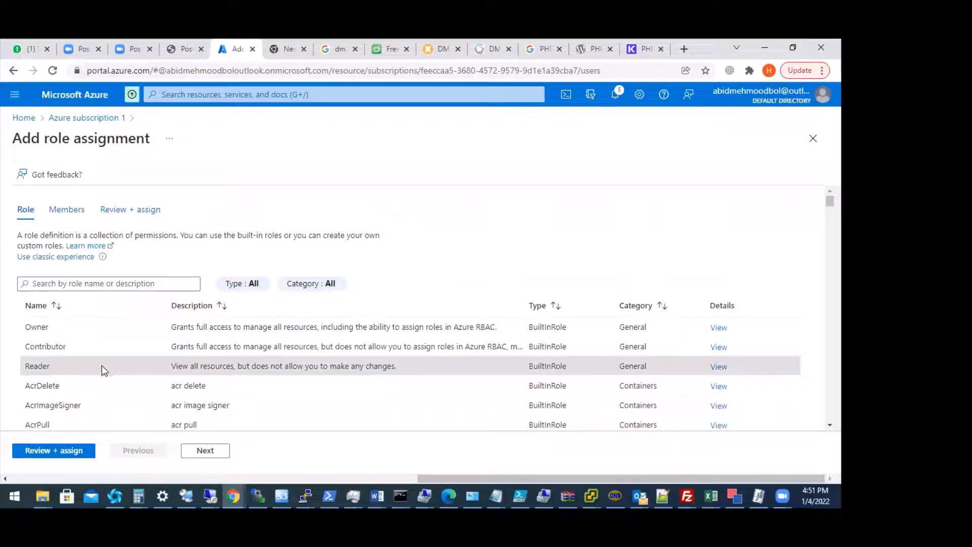
scroll(103, 371, "down", 7)
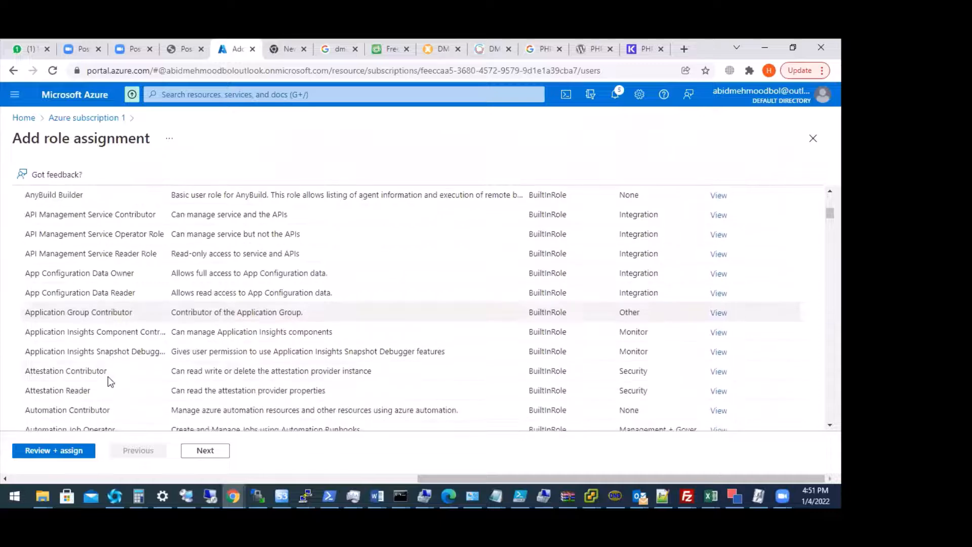
scroll(108, 379, "down", 3)
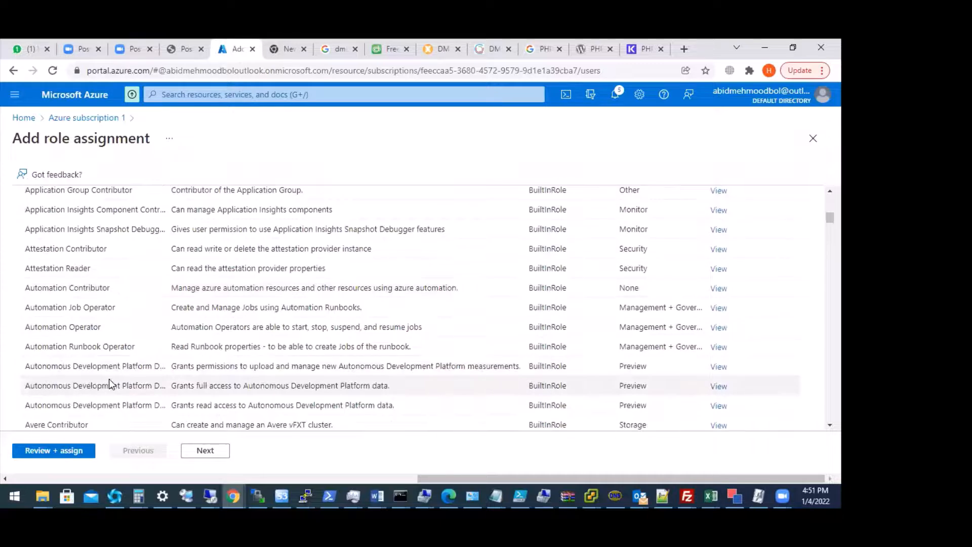
scroll(108, 383, "down", 1)
scroll(110, 383, "up", 8)
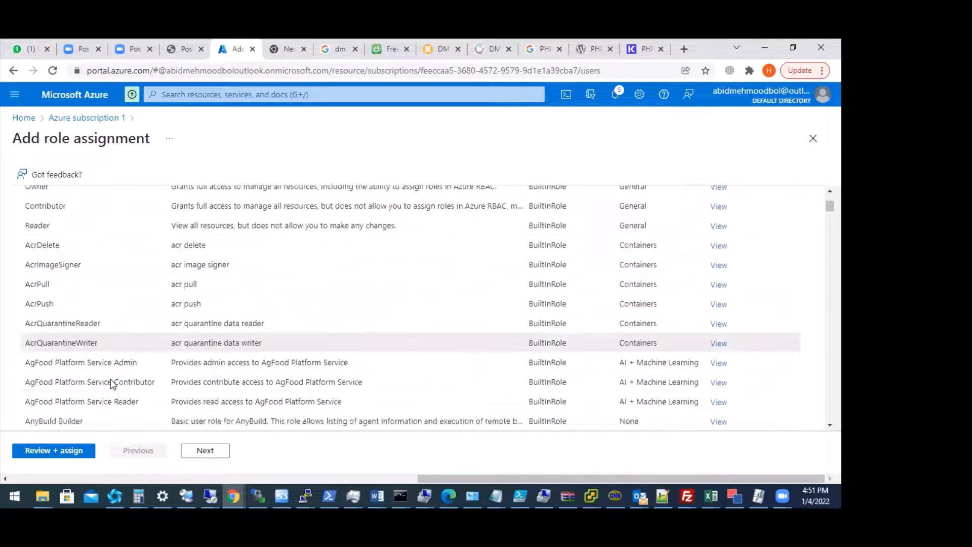
scroll(110, 378, "up", 3)
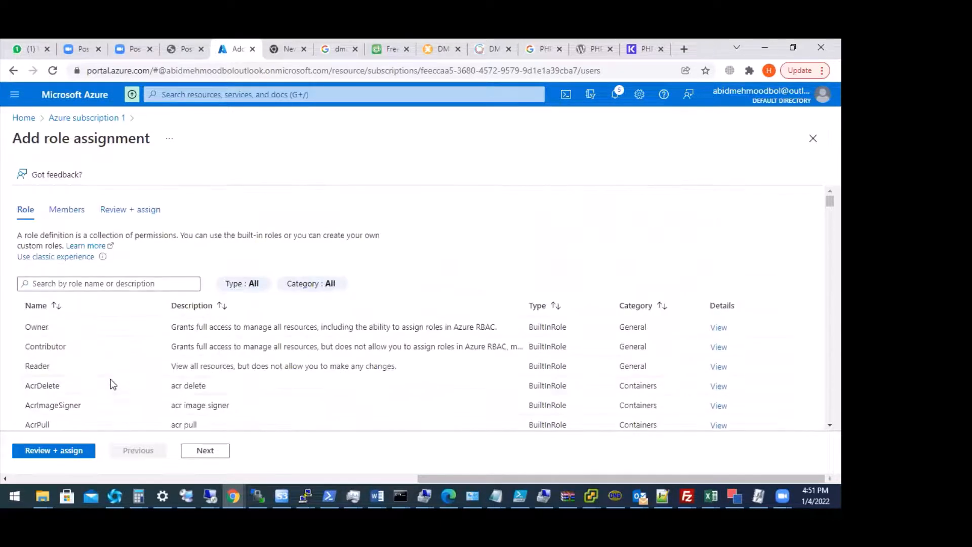
left_click(55, 455)
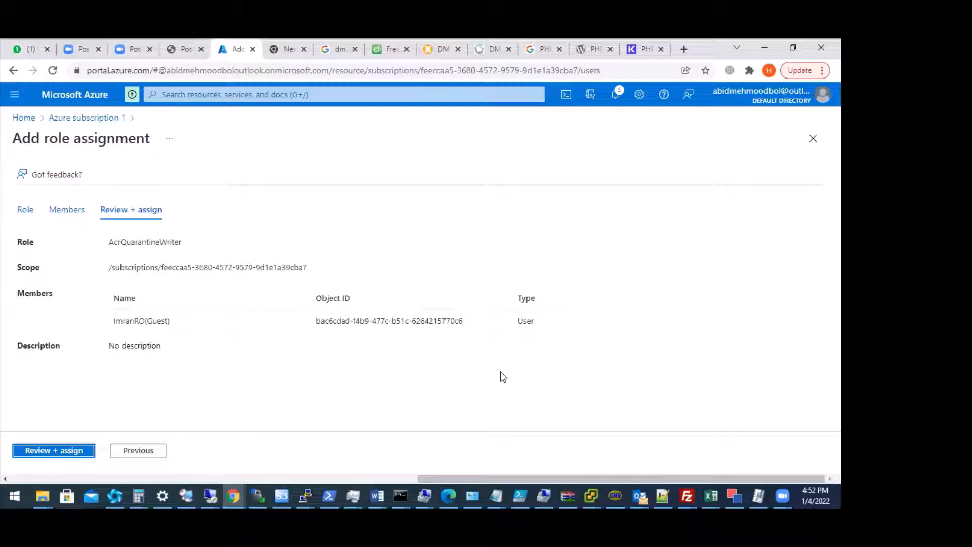
Step: Leave the role assignment unsubmitted and go to the Storage accounts page
left_click(262, 94)
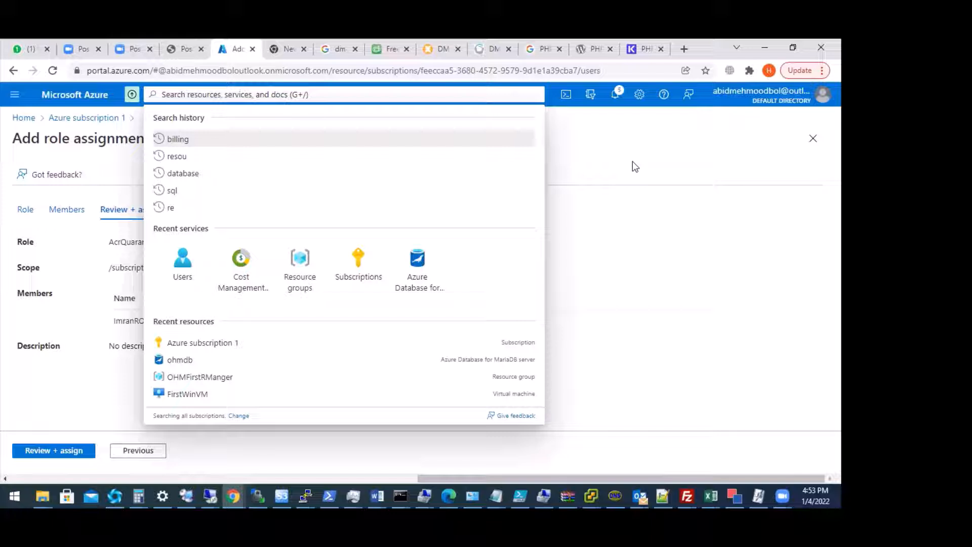
left_click(12, 96)
left_click(14, 98)
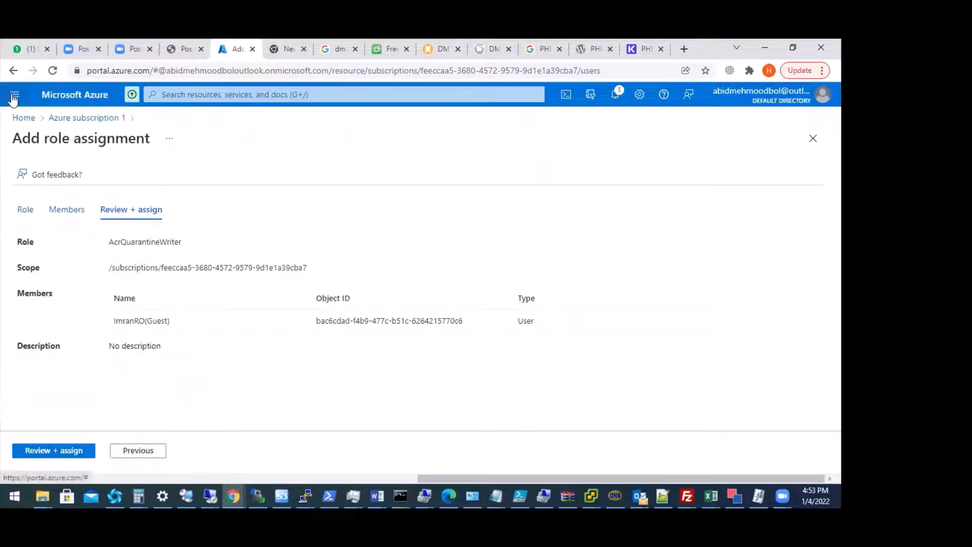
left_click(14, 98)
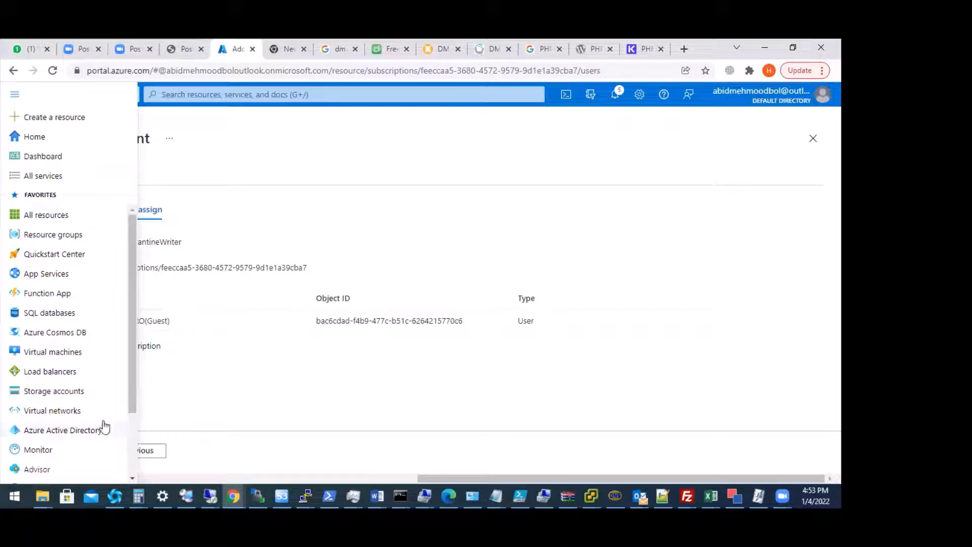
left_click(60, 398)
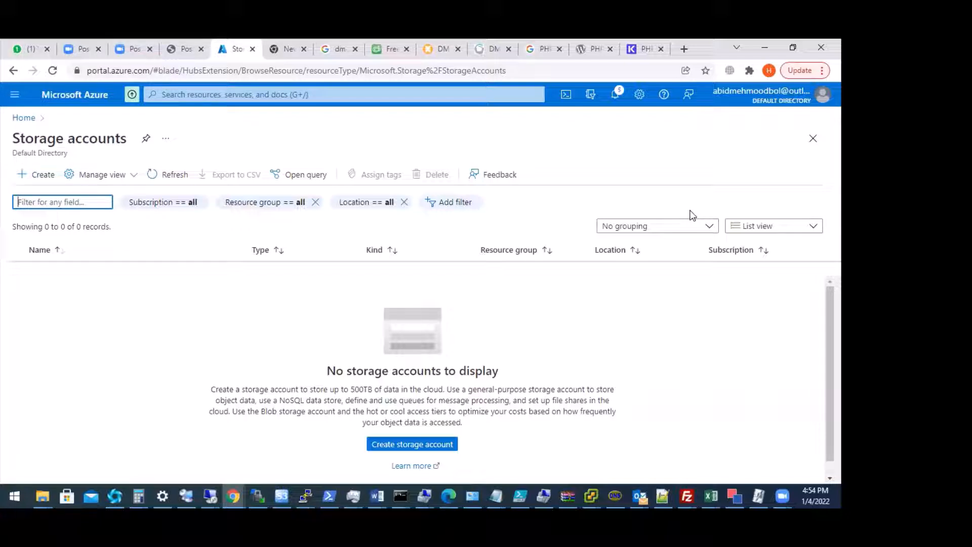
Step: Start creating a storage account in Azure subscription 1 and set its resource group to OHMFirstRManger
left_click(344, 95)
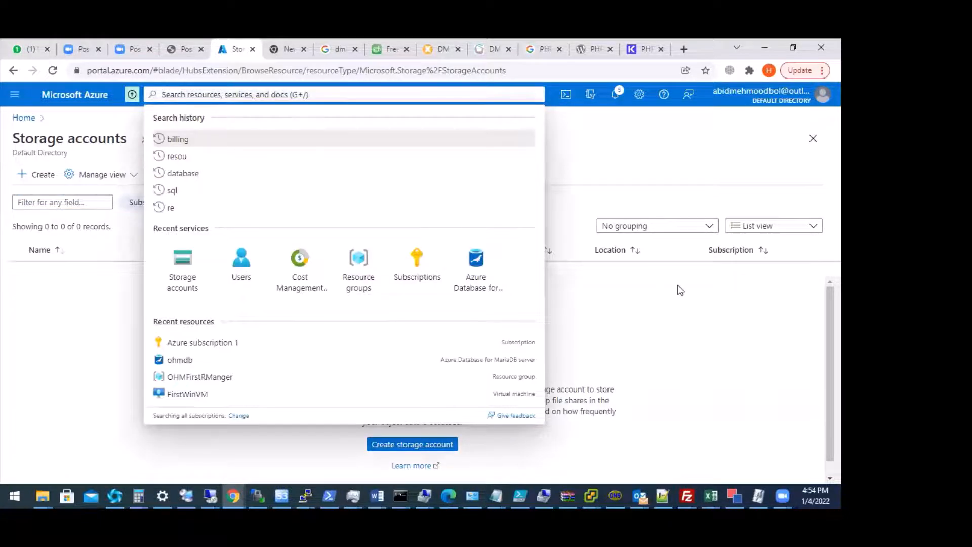
left_click(678, 290)
left_click(413, 450)
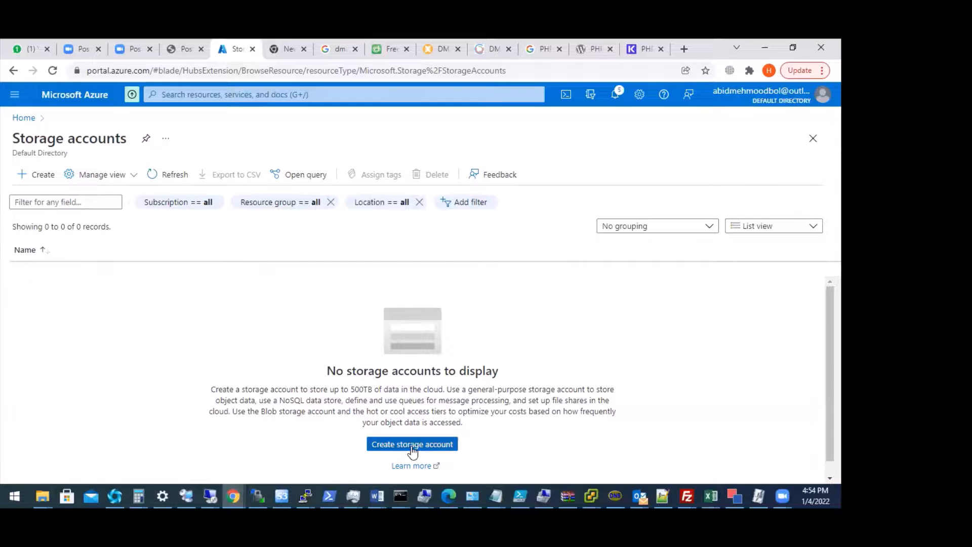
left_click(413, 445)
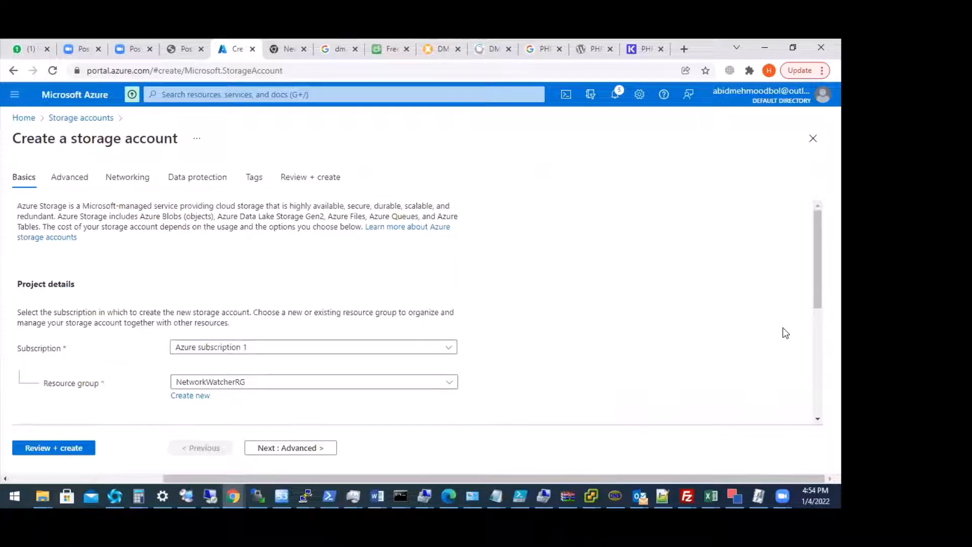
scroll(324, 377, "down", 1)
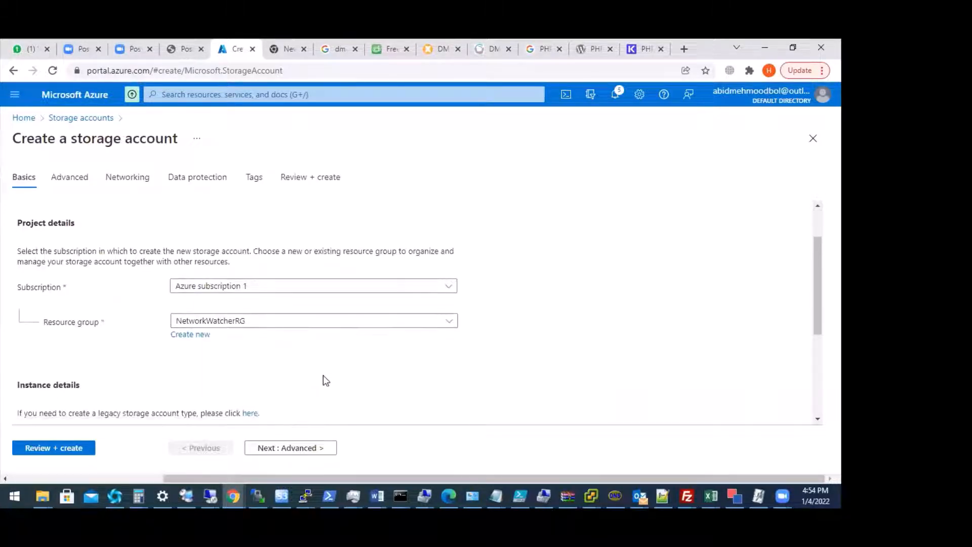
left_click(390, 321)
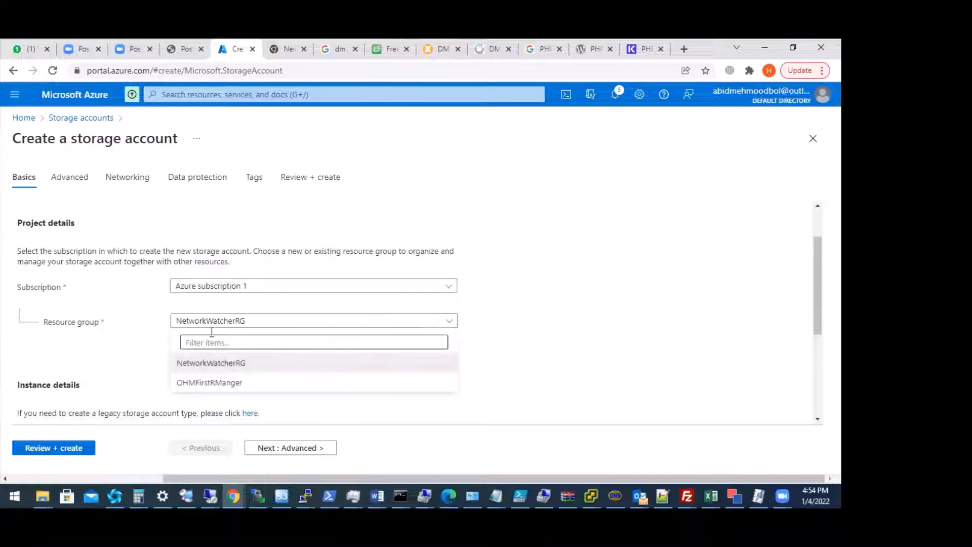
left_click(213, 383)
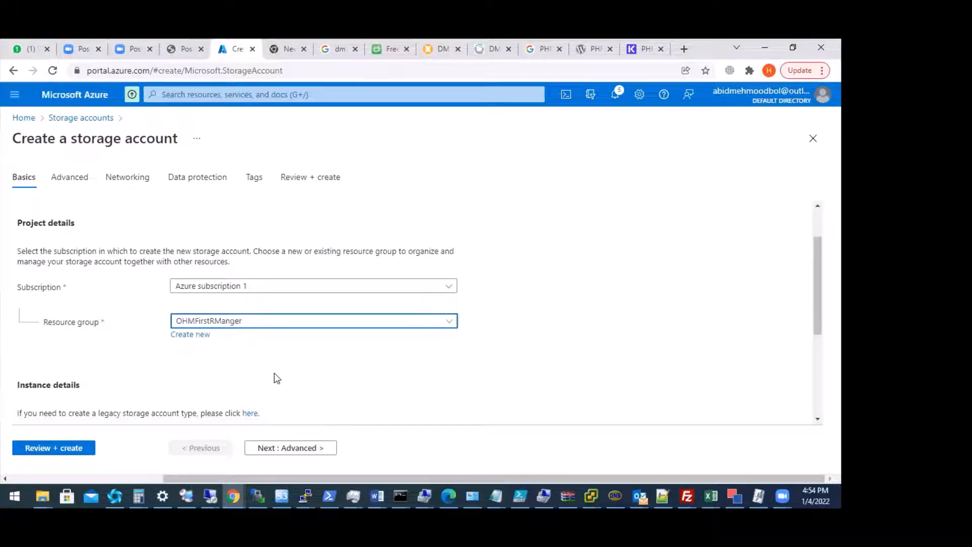
Step: Name the storage account MyFirstStorageAccount in the instance details
scroll(277, 378, "down", 2)
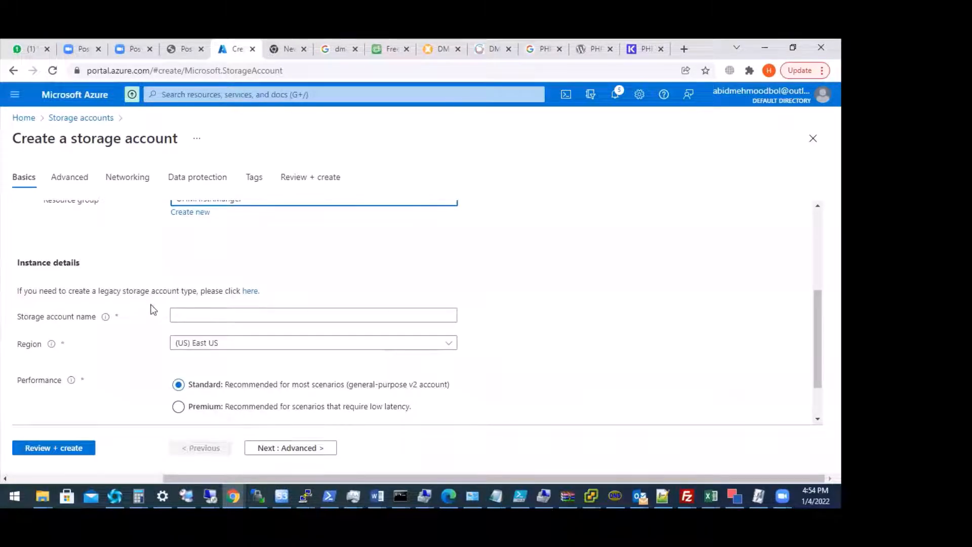
left_click(217, 315)
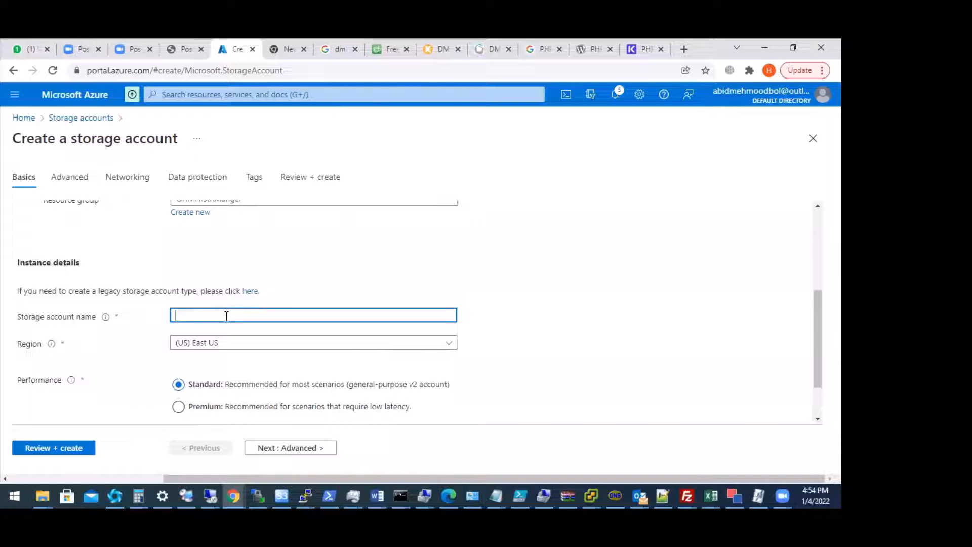
type("MyFirstSto")
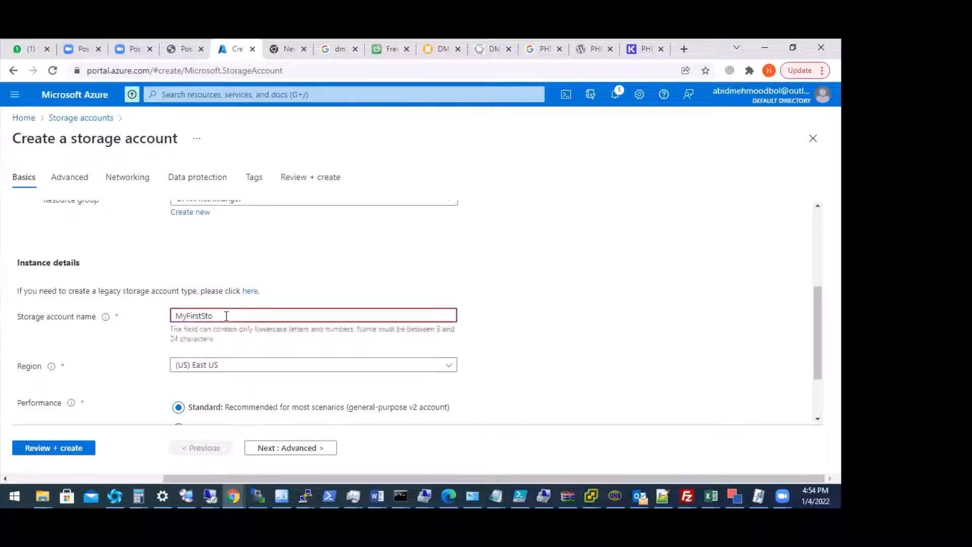
type("rageAccount")
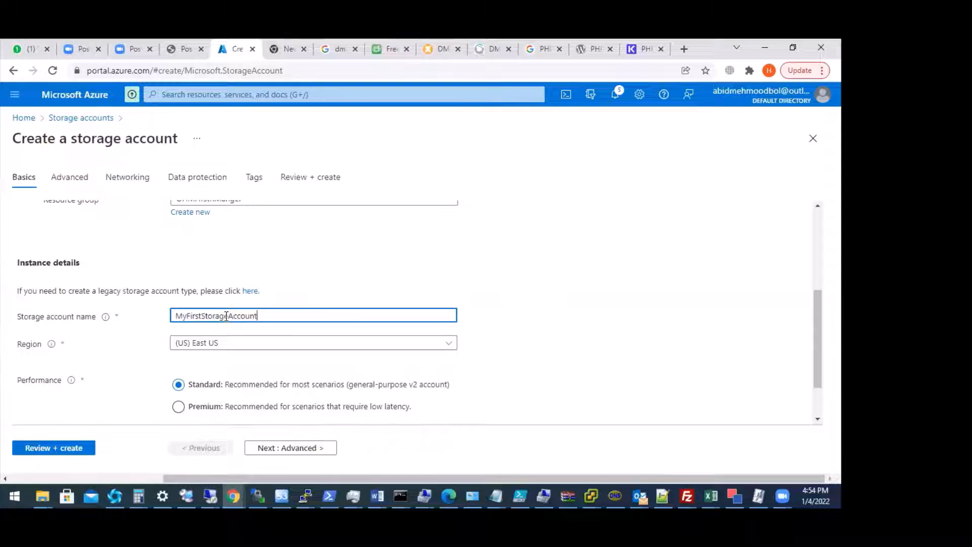
Step: Change the storage account name to all lowercase, myfirststorageaccount
scroll(299, 374, "down", 2)
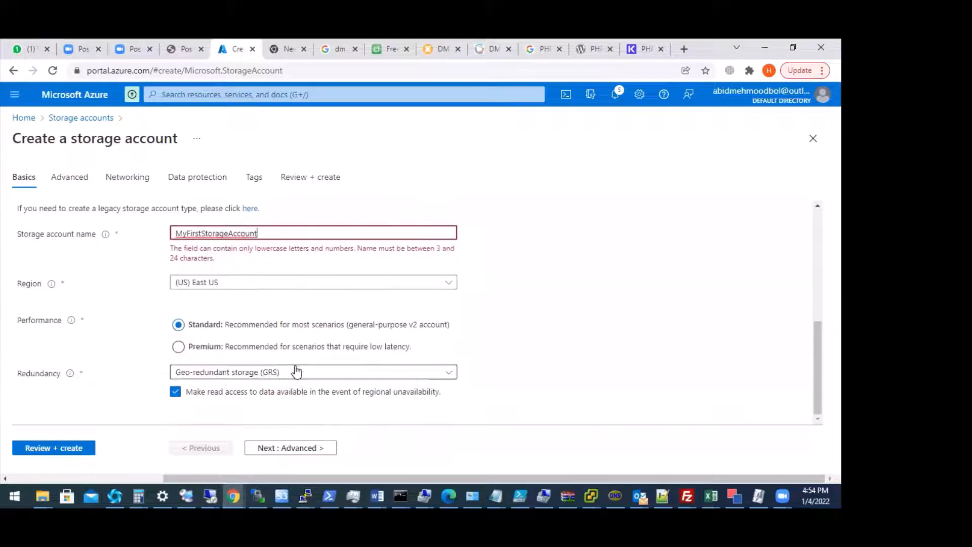
left_click(232, 236)
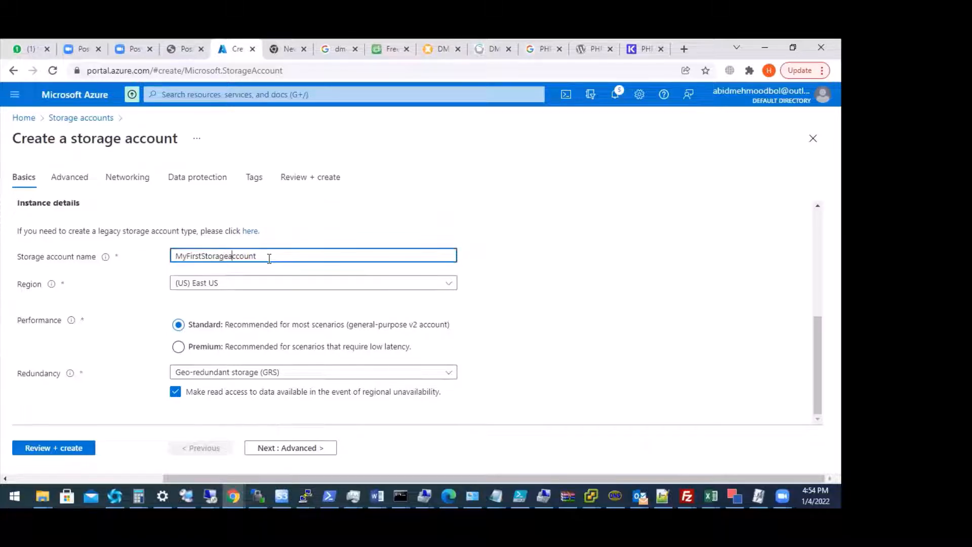
key("BackSpace")
type("a")
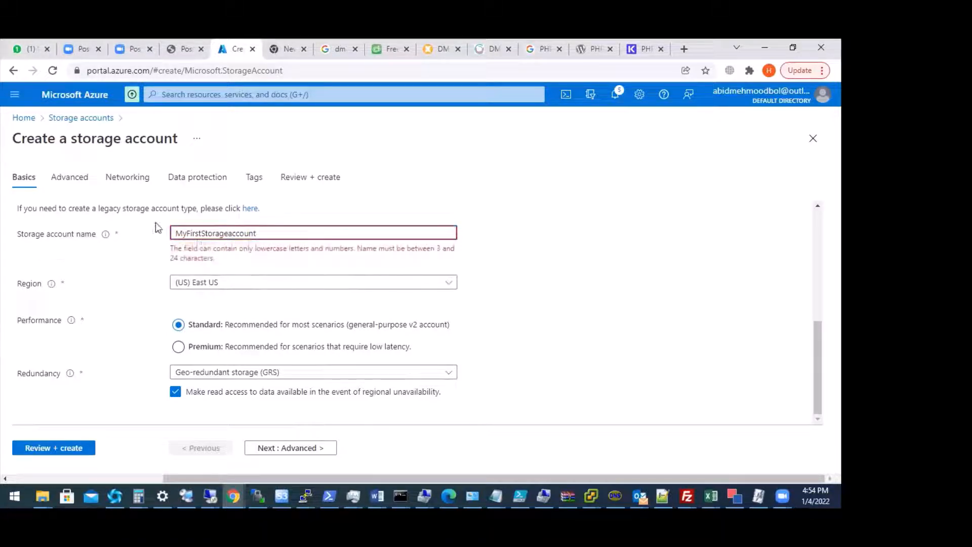
left_click(200, 232)
key("BackSpace")
type("s")
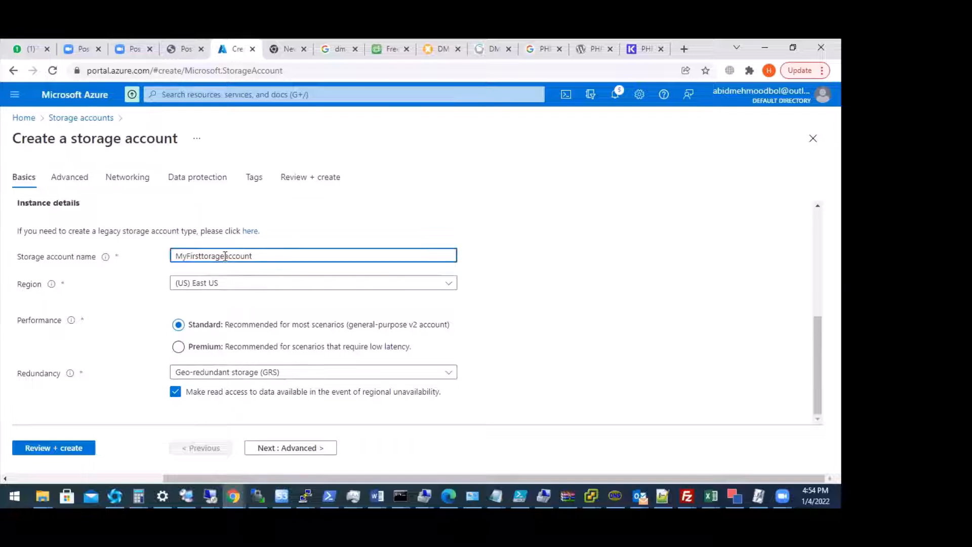
left_click(190, 233)
key("Delete")
type("f")
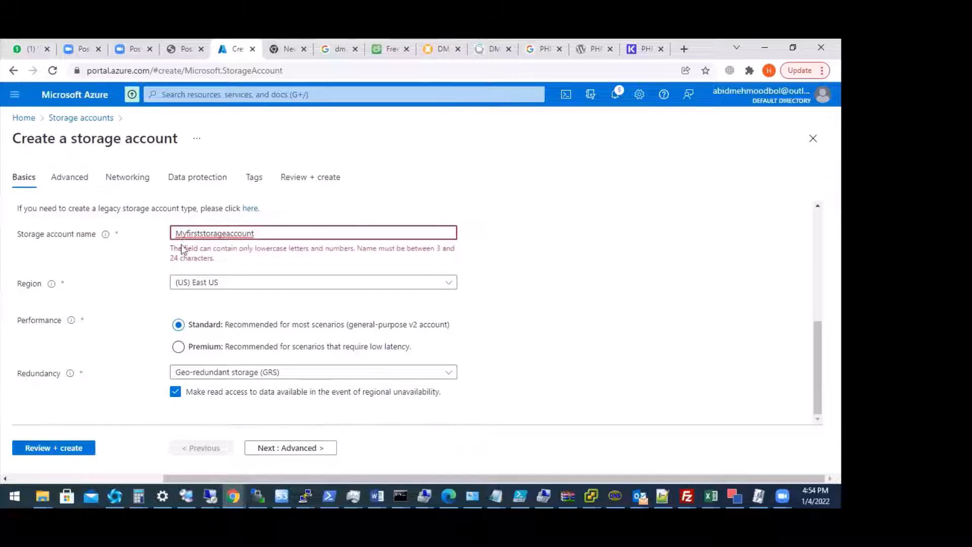
key("BackSpace")
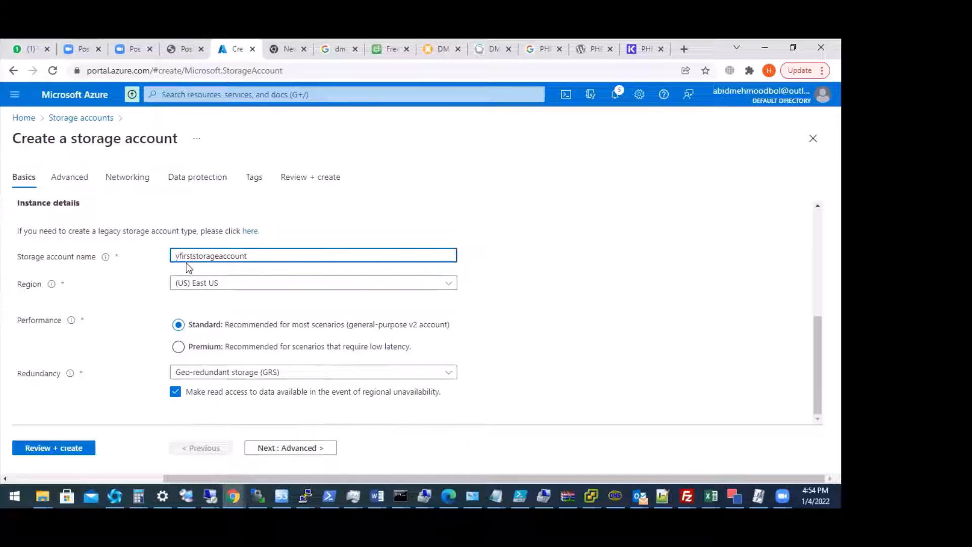
type("m")
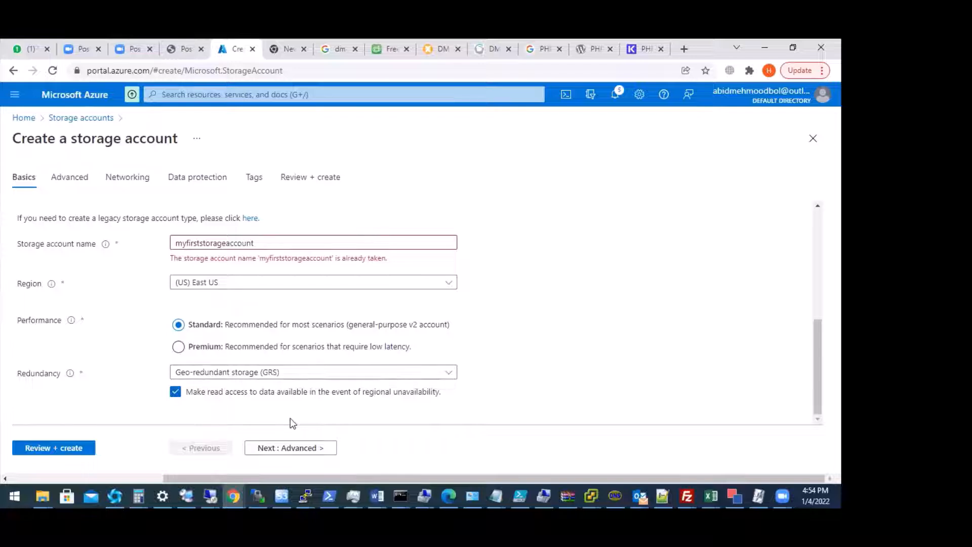
Step: Review the Advanced and Networking settings of the new storage account, keeping the public endpoint for all networks
left_click(306, 450)
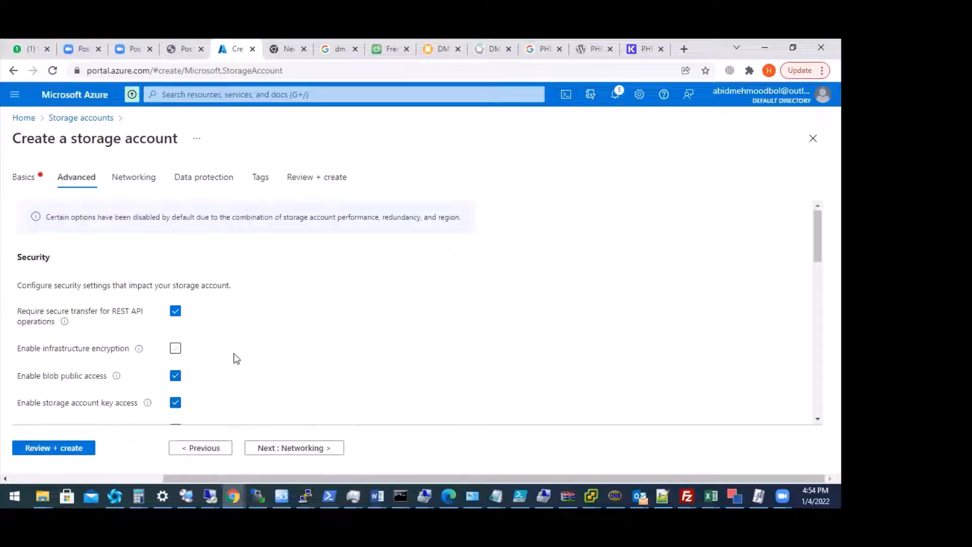
scroll(235, 354, "down", 4)
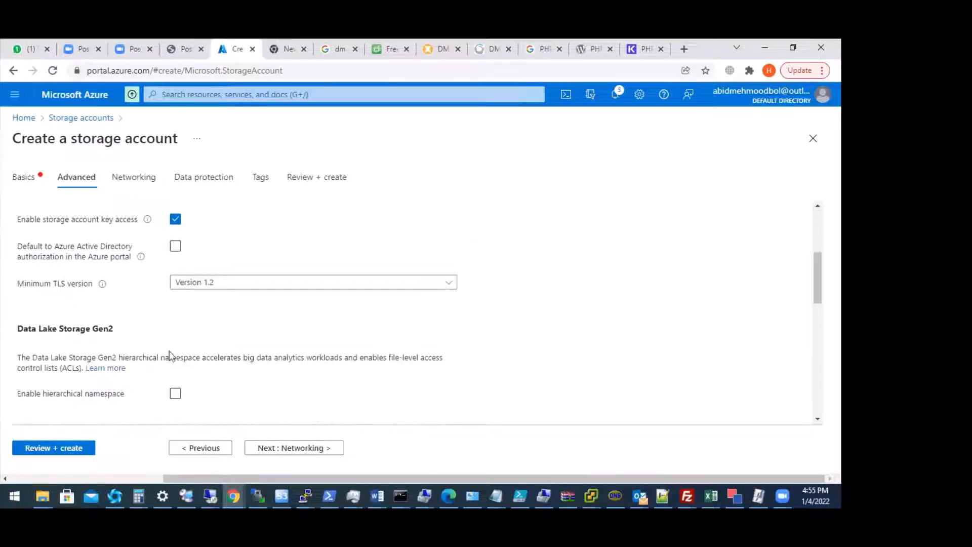
left_click(298, 446)
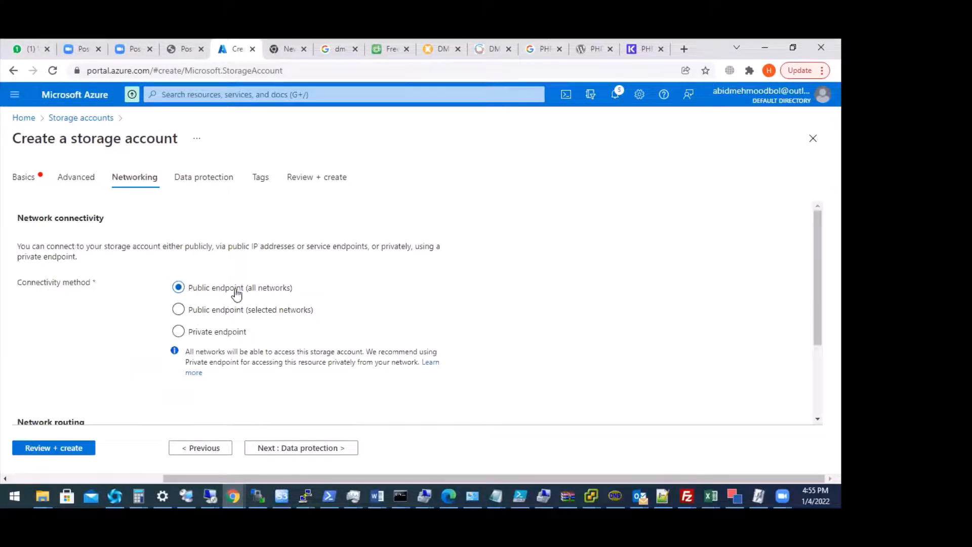
left_click(299, 312)
scroll(371, 319, "down", 3)
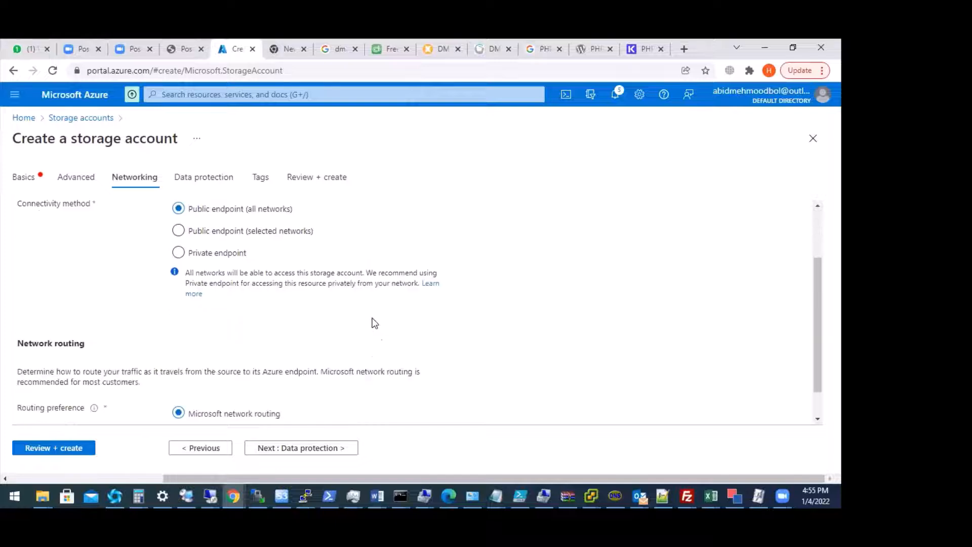
Step: Examine the recovery, tracking and access control options in the storage account's data protection settings
left_click(330, 450)
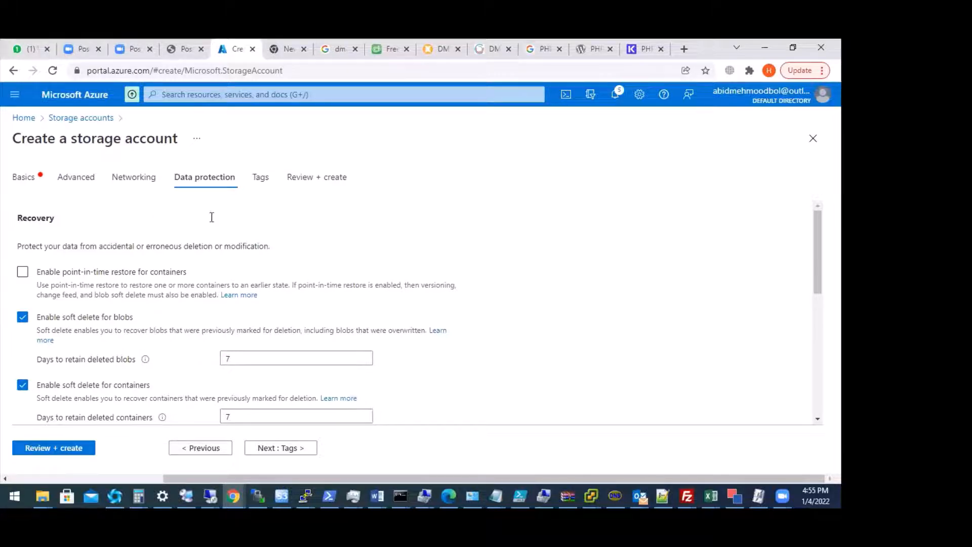
scroll(250, 275, "down", 3)
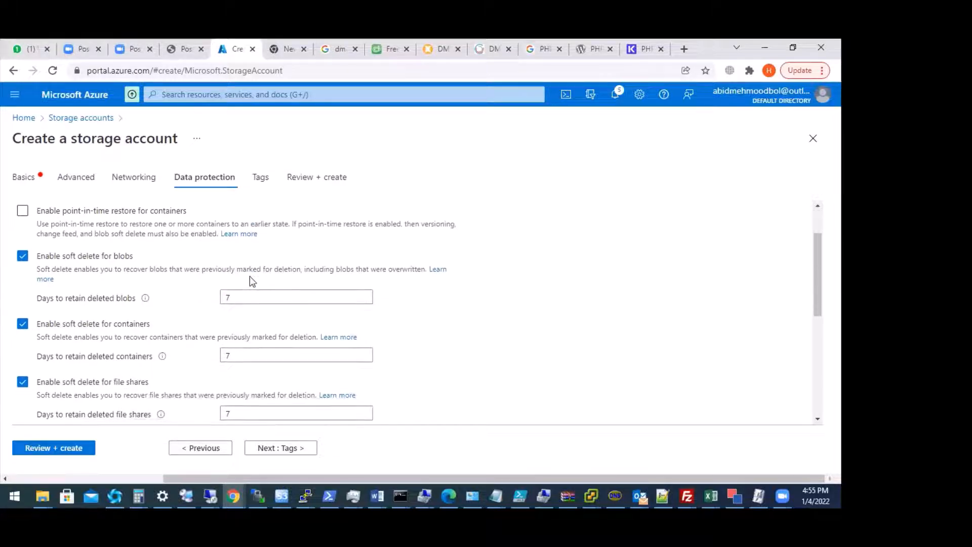
left_click(274, 449)
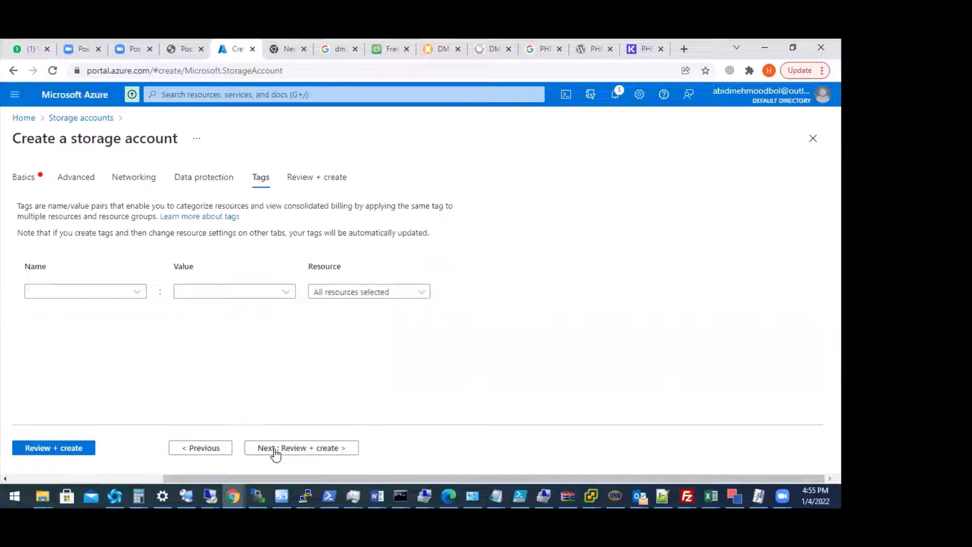
left_click(211, 445)
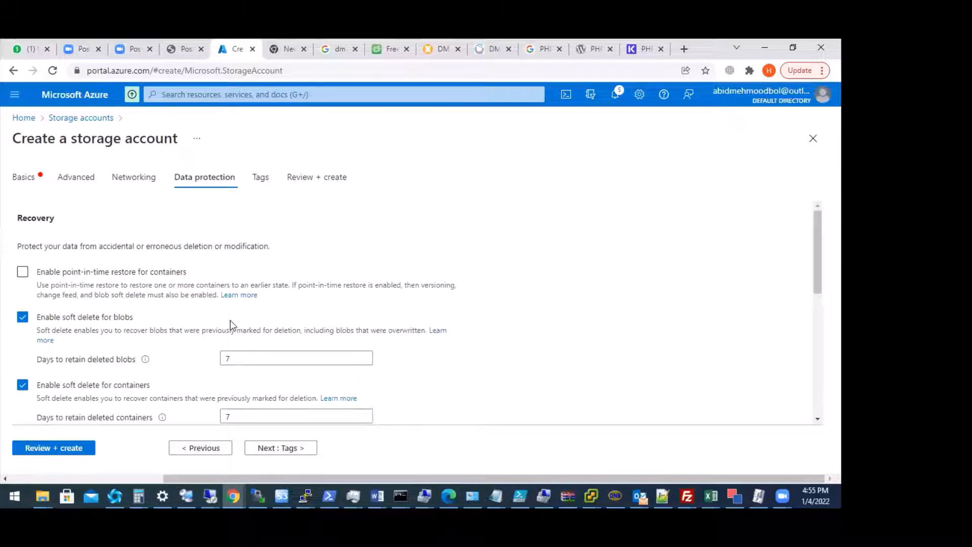
scroll(270, 374, "down", 3)
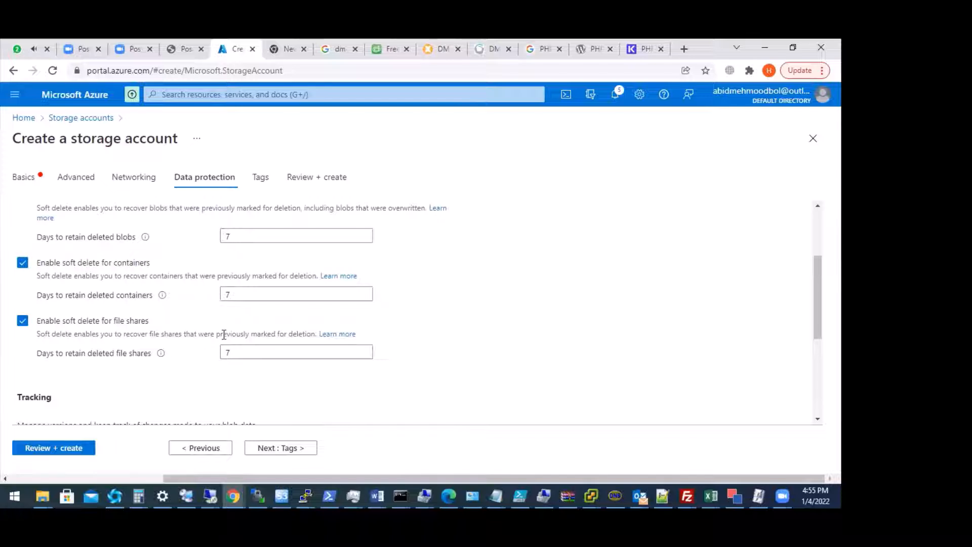
scroll(288, 289, "down", 4)
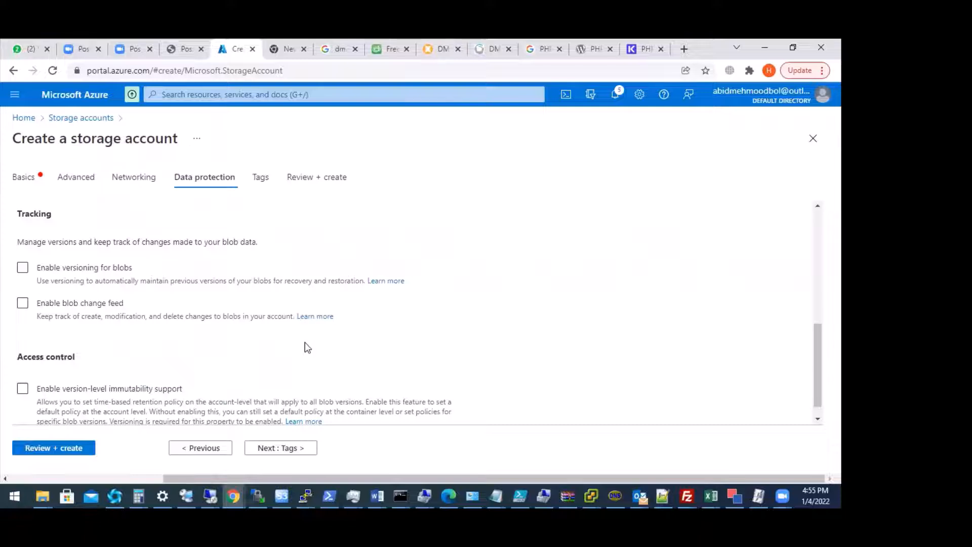
Step: Leave the tags empty and inspect the storage account's final review summary
left_click(281, 448)
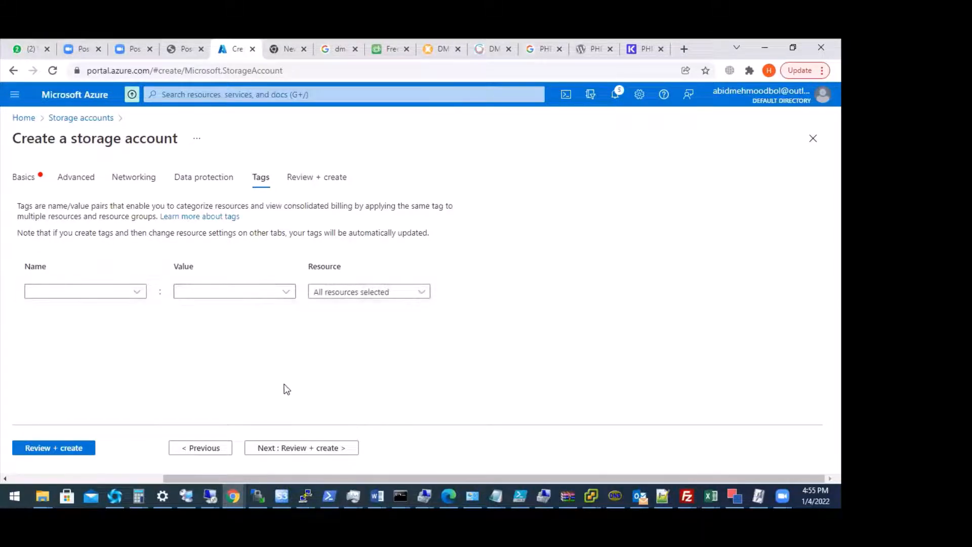
left_click(292, 449)
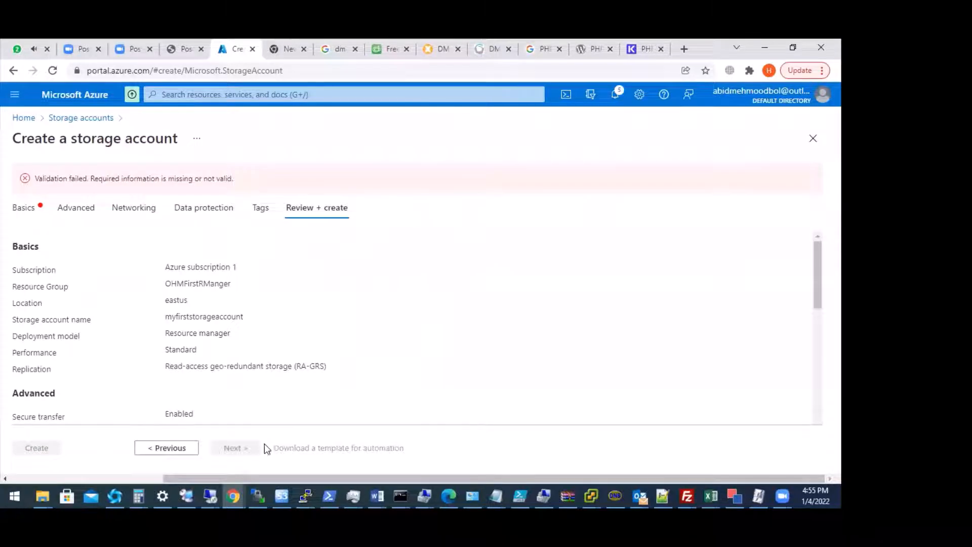
scroll(177, 257, "down", 6)
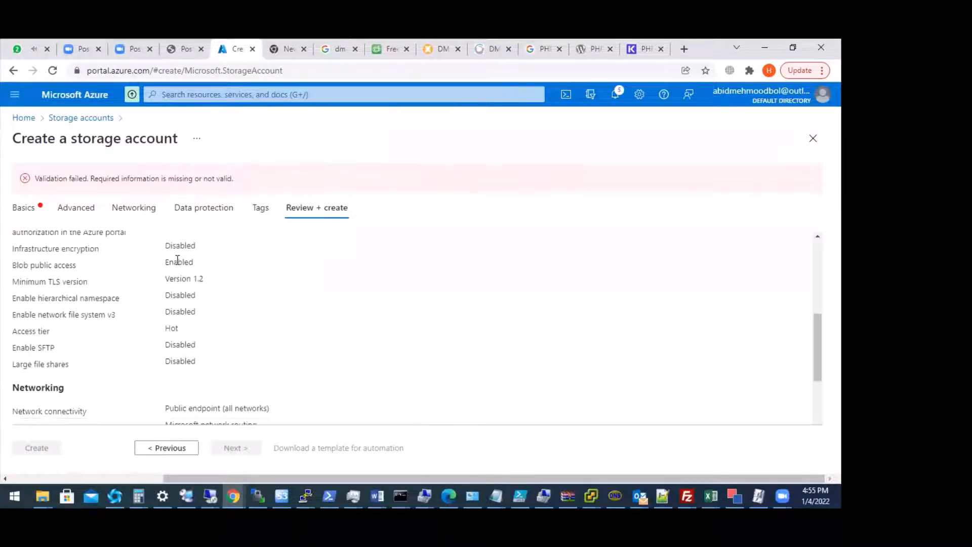
Step: Return to the basic settings and change the storage account name to ohmmyfirststorageaccount
left_click(25, 208)
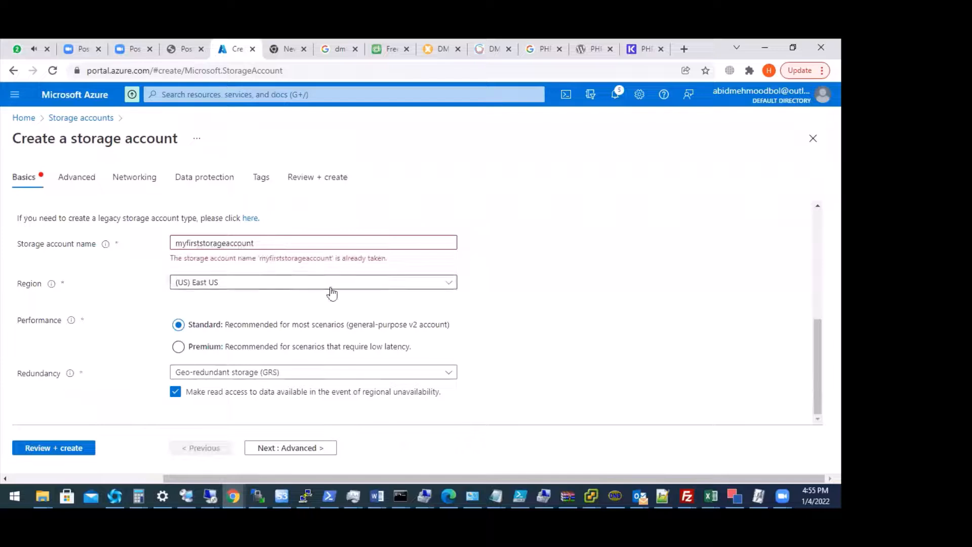
left_click(263, 239)
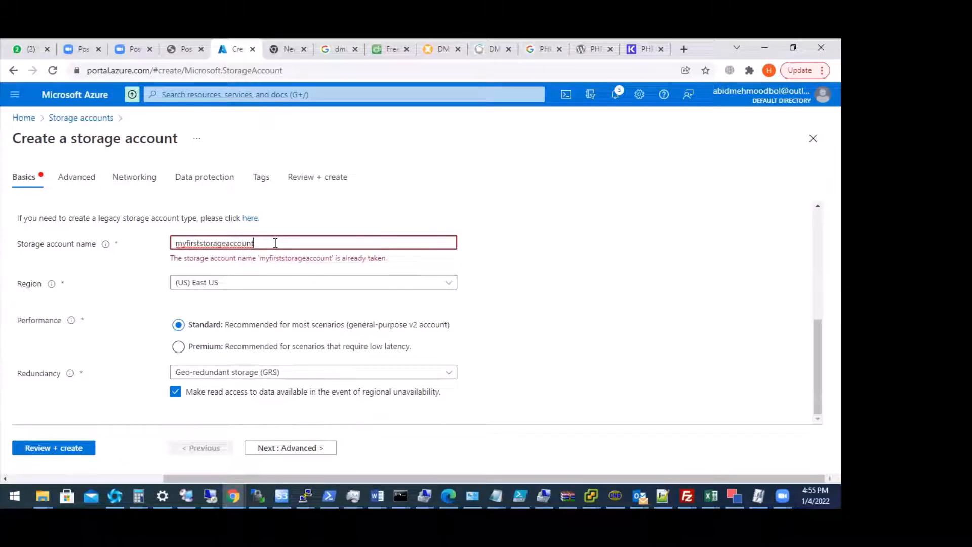
type("ohm")
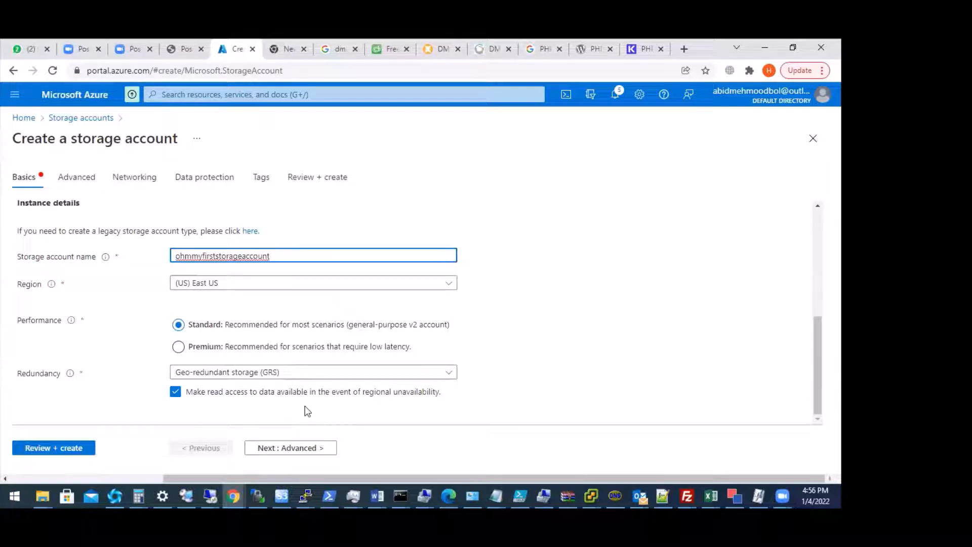
Step: Keep the remaining settings at their defaults, check the review summary and create the storage account
left_click(306, 448)
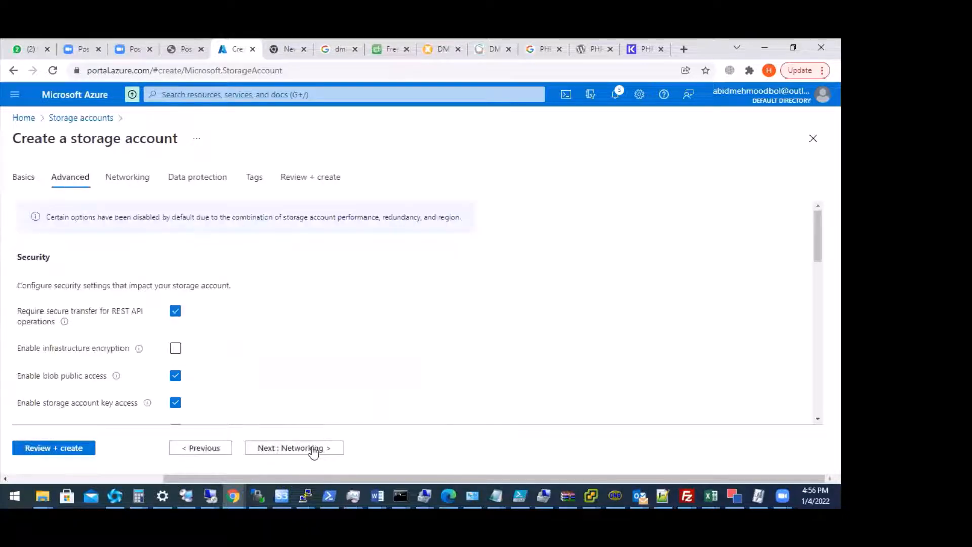
left_click(314, 448)
left_click(314, 449)
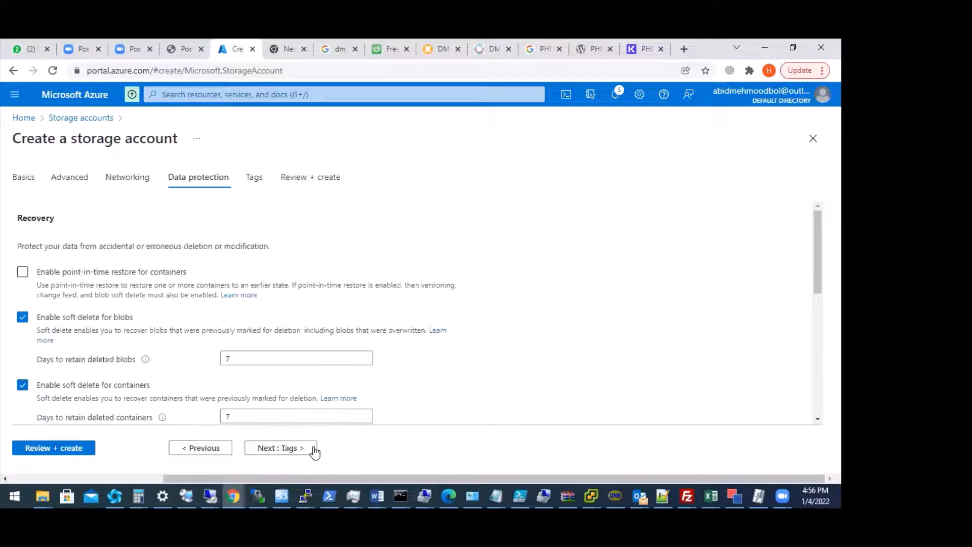
left_click(311, 450)
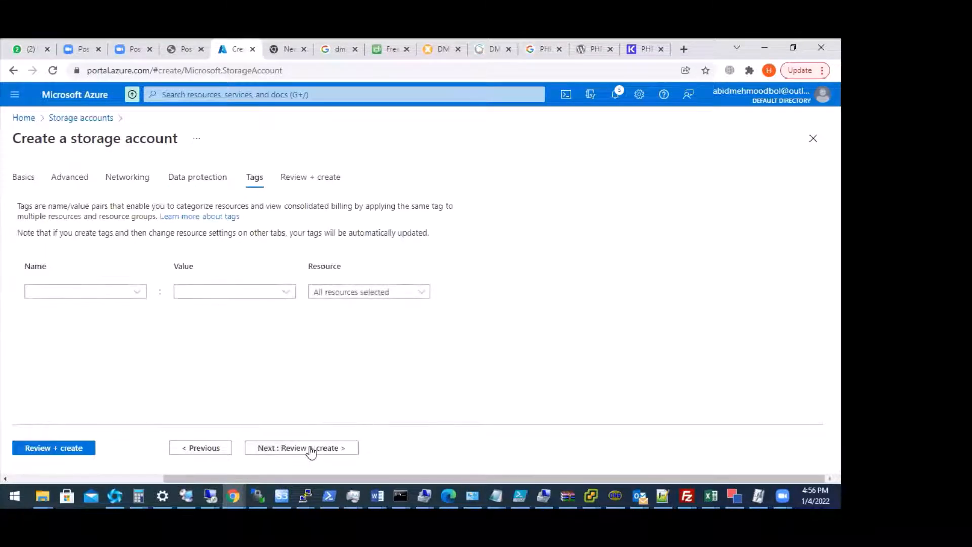
left_click(311, 450)
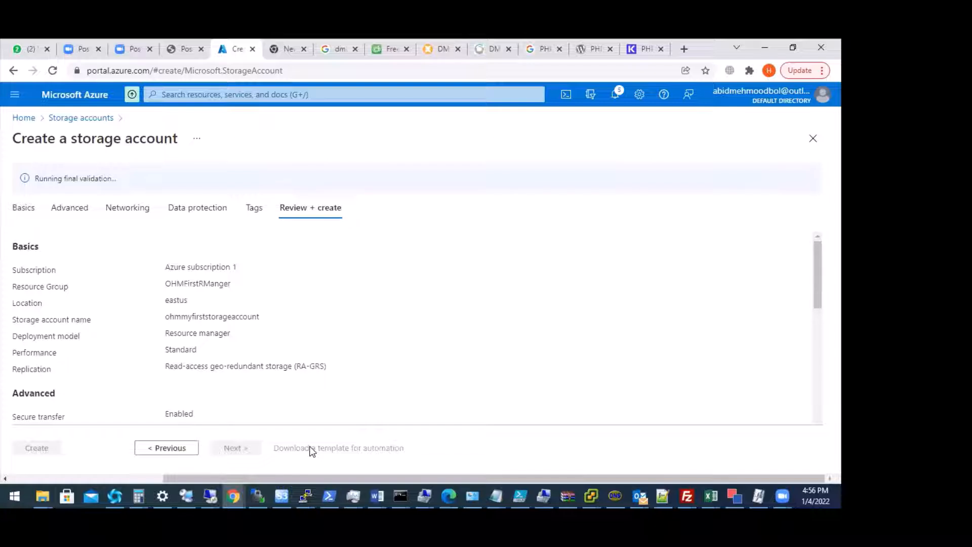
scroll(319, 311, "down", 5)
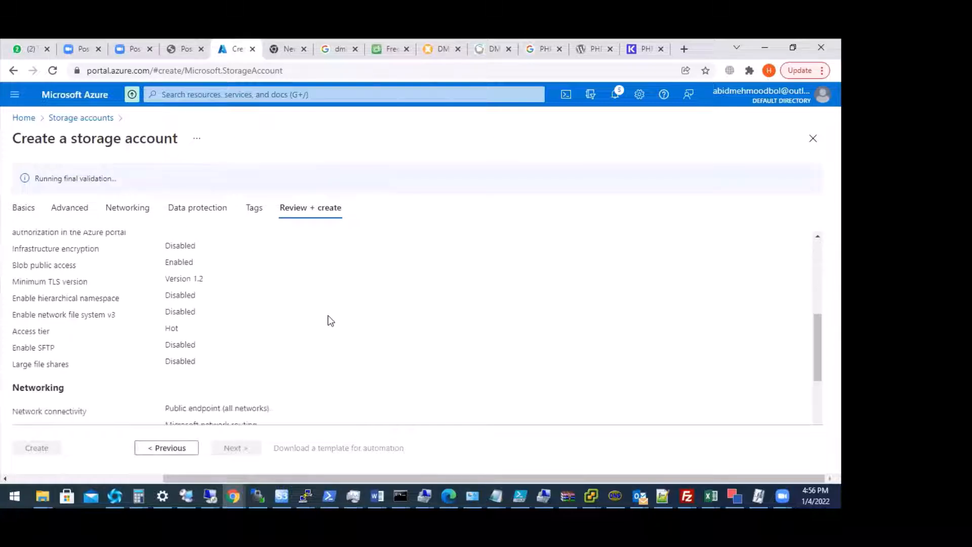
scroll(330, 321, "down", 5)
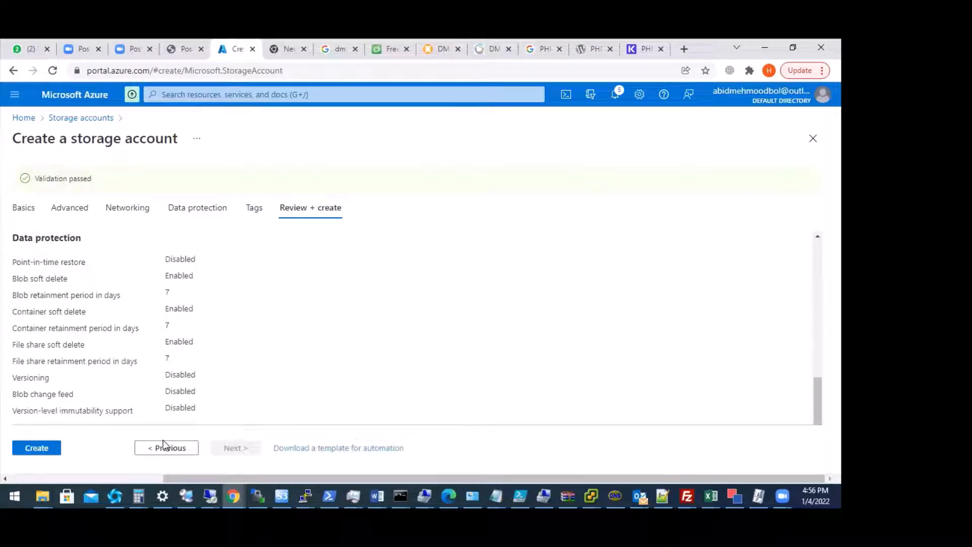
left_click(36, 447)
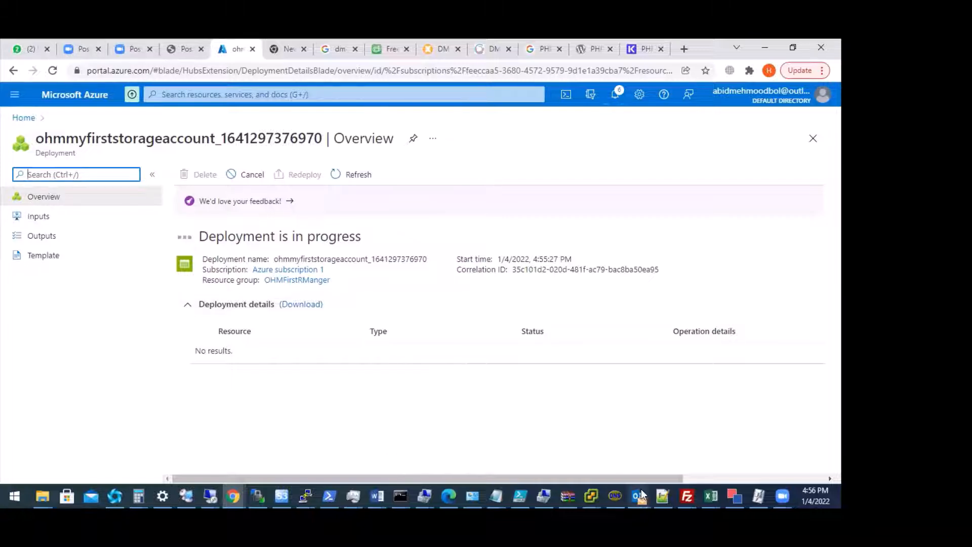
Step: Open the deployed storage account and examine its essentials and its blob, file, queue, table, security and networking properties
mouse_move(641, 496)
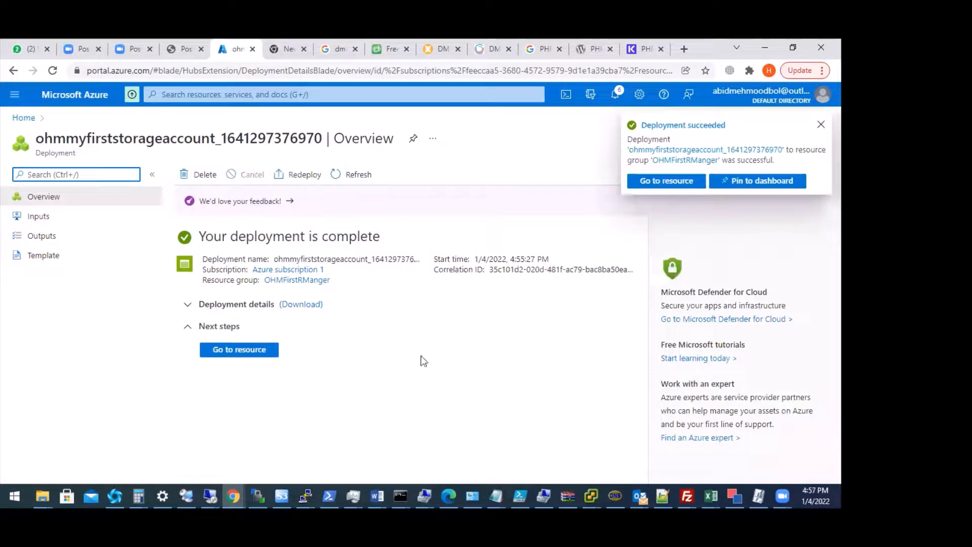
left_click(677, 180)
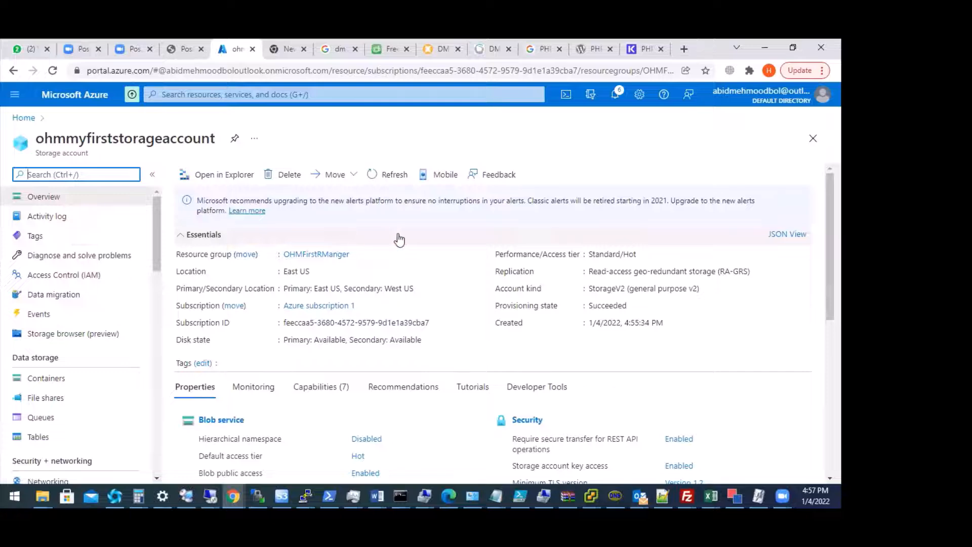
scroll(400, 243, "down", 3)
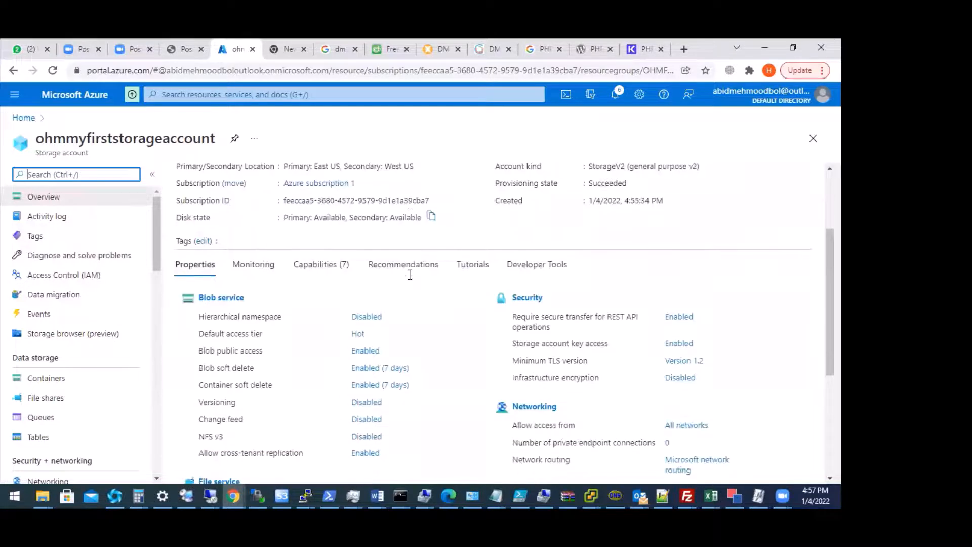
scroll(410, 280, "up", 3)
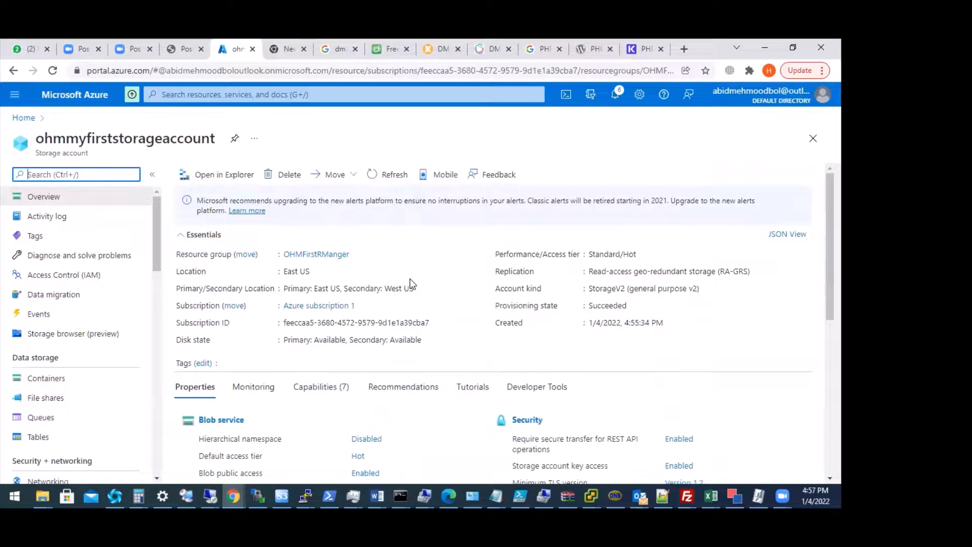
scroll(413, 286, "down", 5)
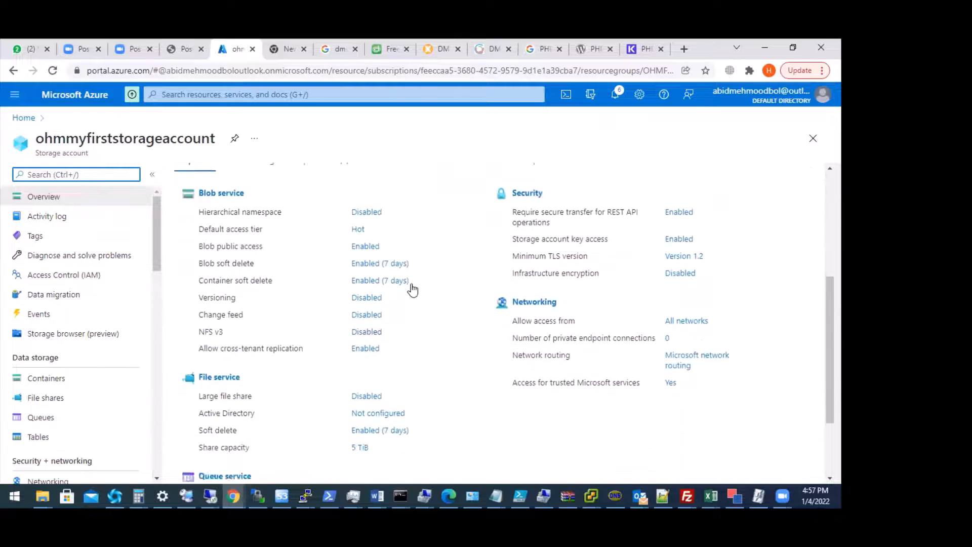
scroll(413, 287, "down", 2)
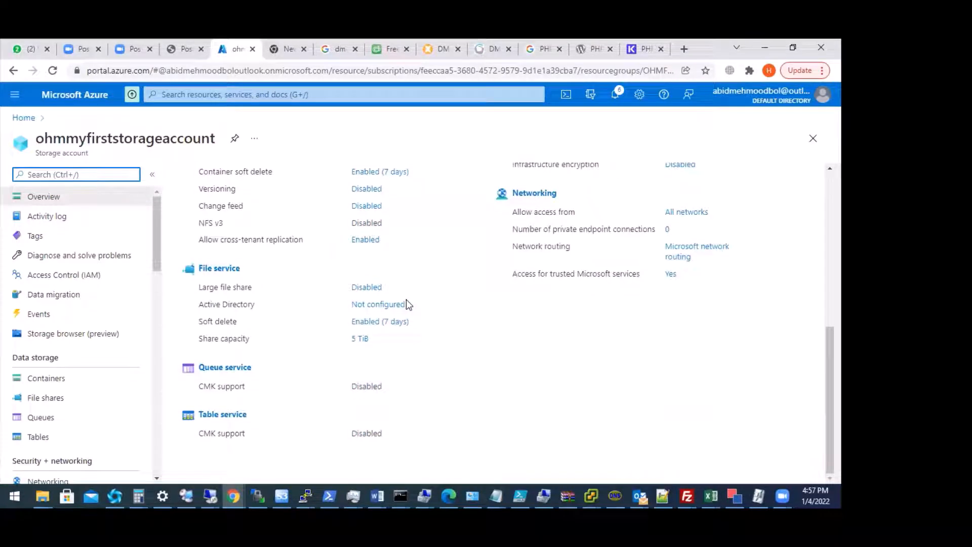
Step: View the storage account's file shares and queues, and return to the file shares
left_click(45, 398)
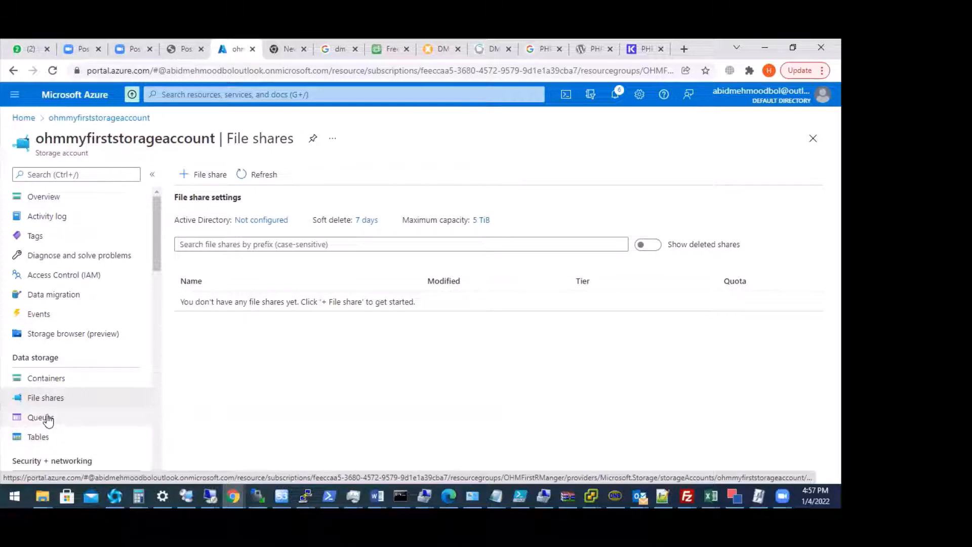
left_click(48, 419)
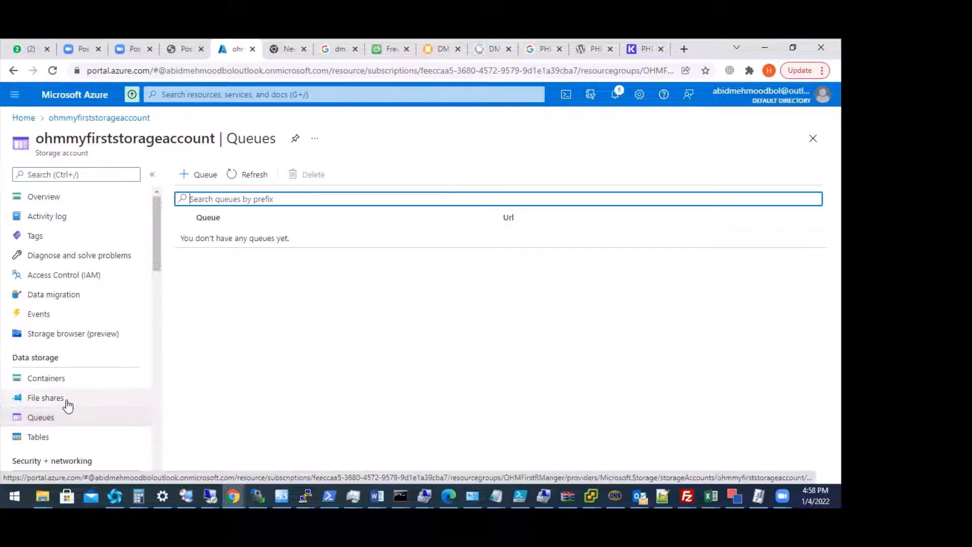
left_click(64, 399)
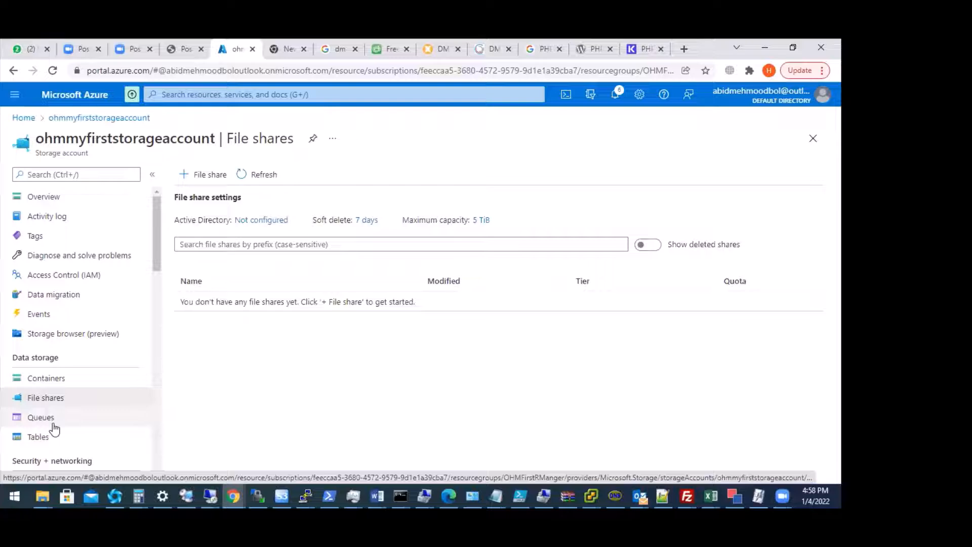
Step: Create a file share named thisismyfirstfileshare in the storage account, keeping the Transaction optimized tier
left_click(206, 177)
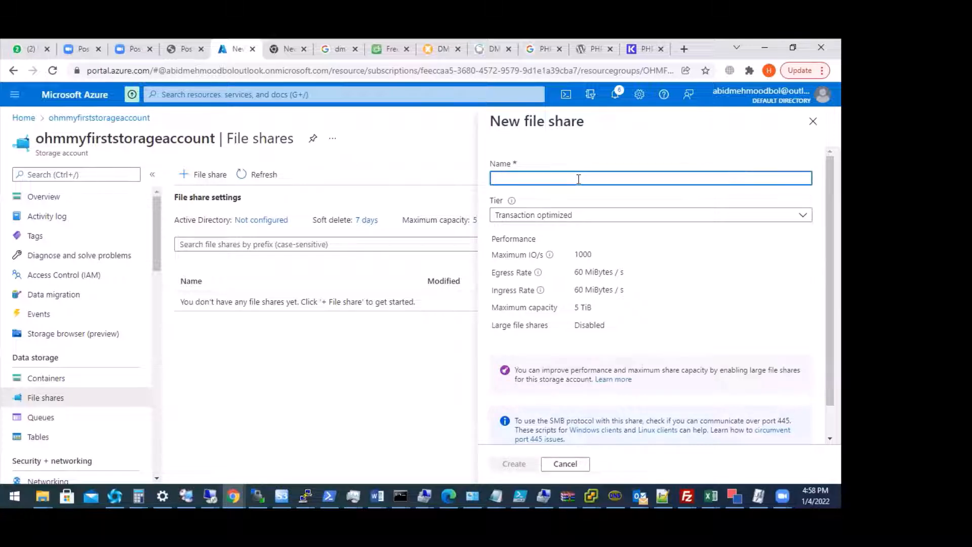
type("thisismyfirstfile")
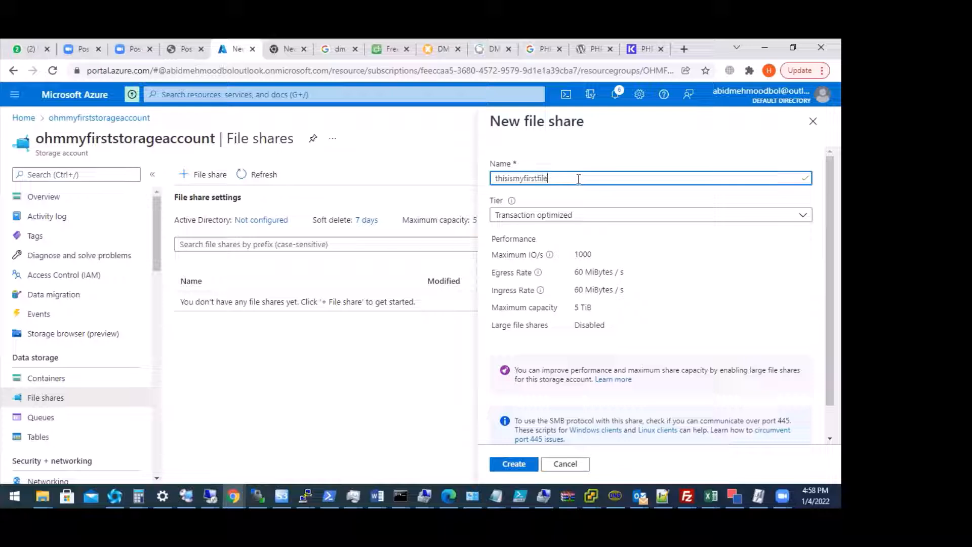
type("share")
scroll(582, 304, "down", 1)
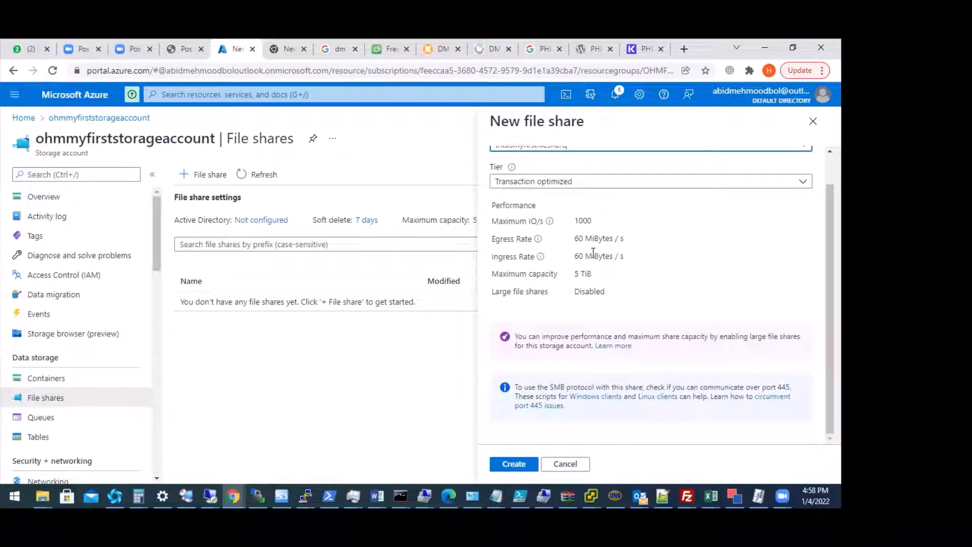
left_click(520, 462)
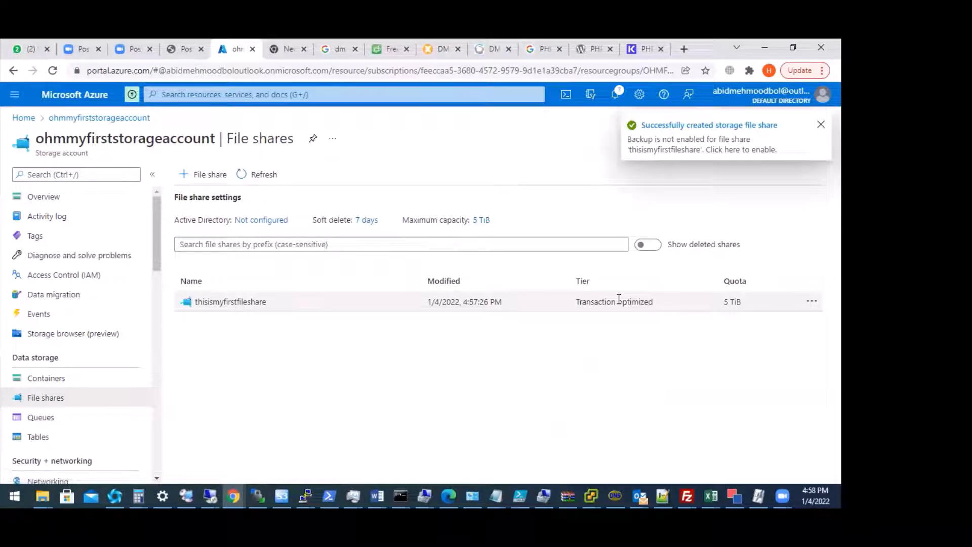
Step: Open the thisismyfirstfileshare file share and its Windows connection settings, keeping drive letter Z and storage account key authentication
left_click(237, 302)
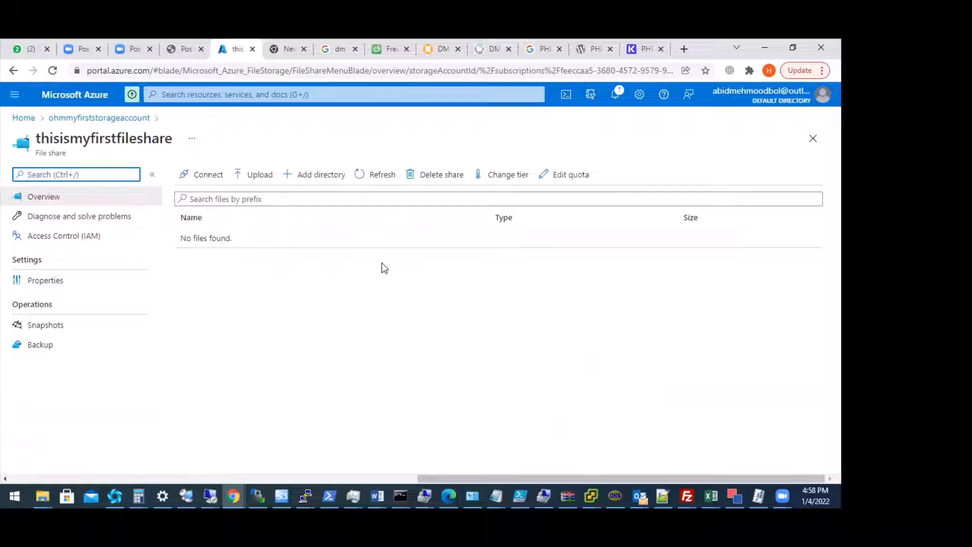
left_click(203, 180)
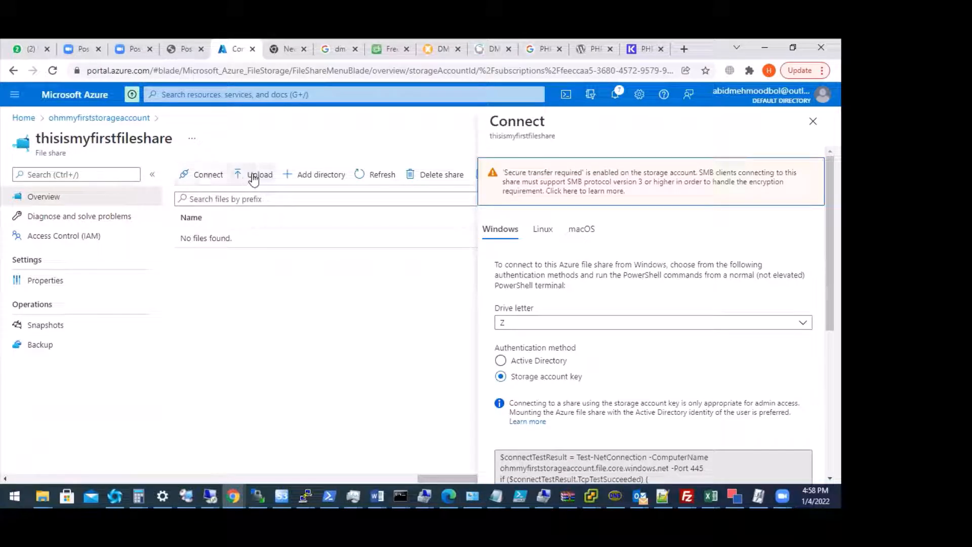
left_click(801, 329)
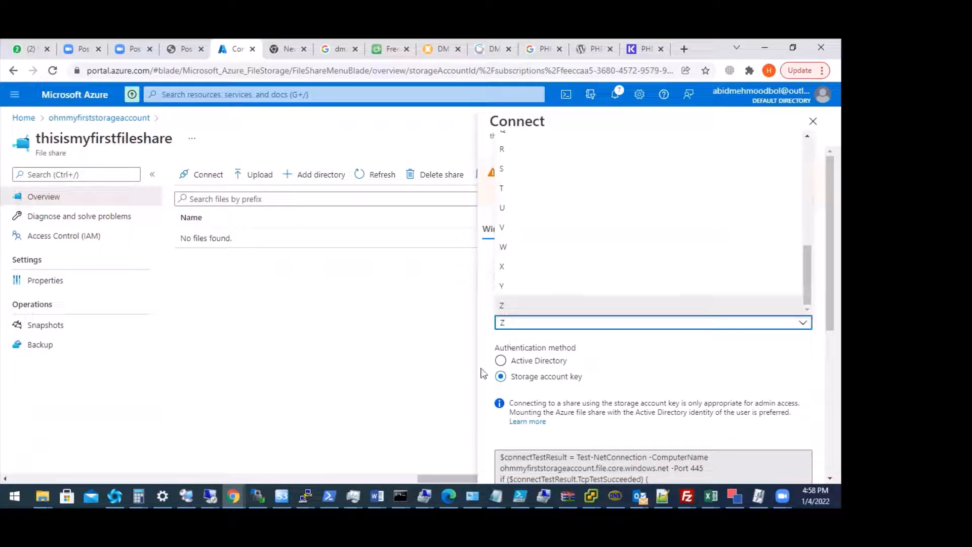
left_click(630, 372)
scroll(630, 373, "down", 4)
scroll(630, 372, "down", 2)
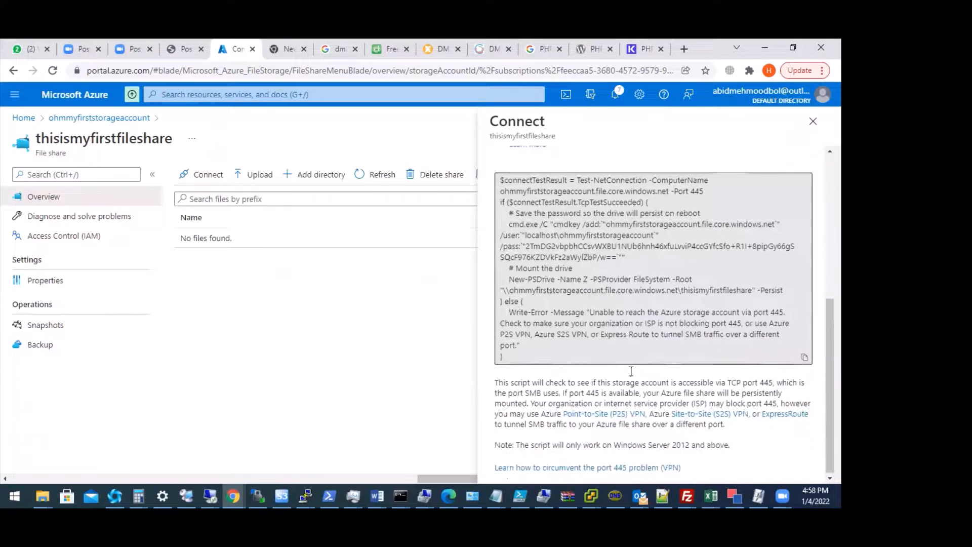
Step: Examine the share's Windows connection script and its Linux mount command, and return to the Windows instructions
left_click(514, 356)
key("ctrl+a")
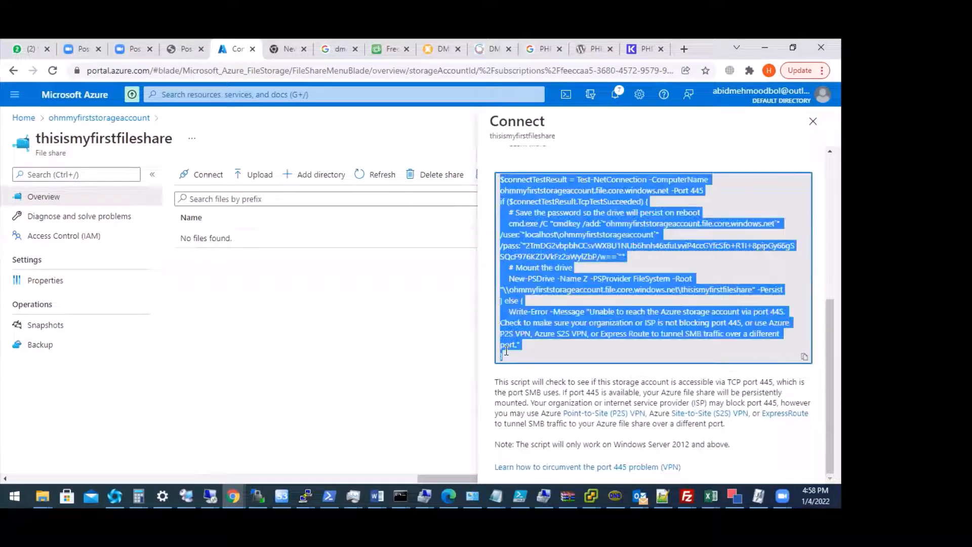
scroll(536, 305, "up", 1)
scroll(537, 305, "up", 5)
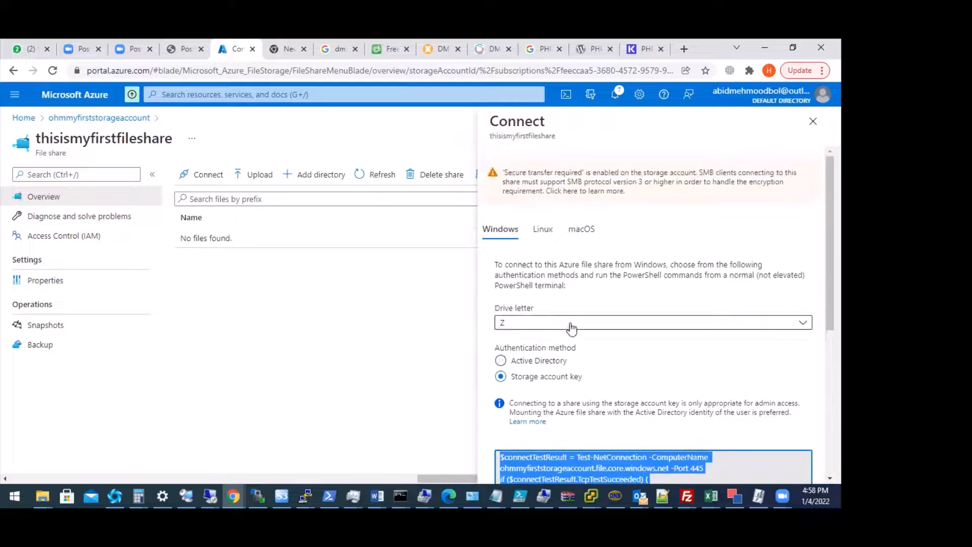
scroll(538, 276, "down", 1)
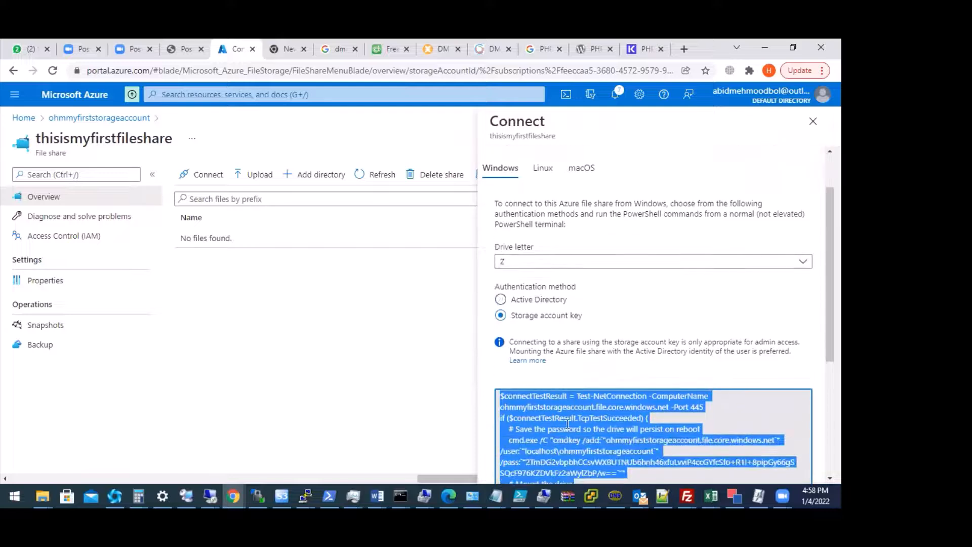
left_click(546, 174)
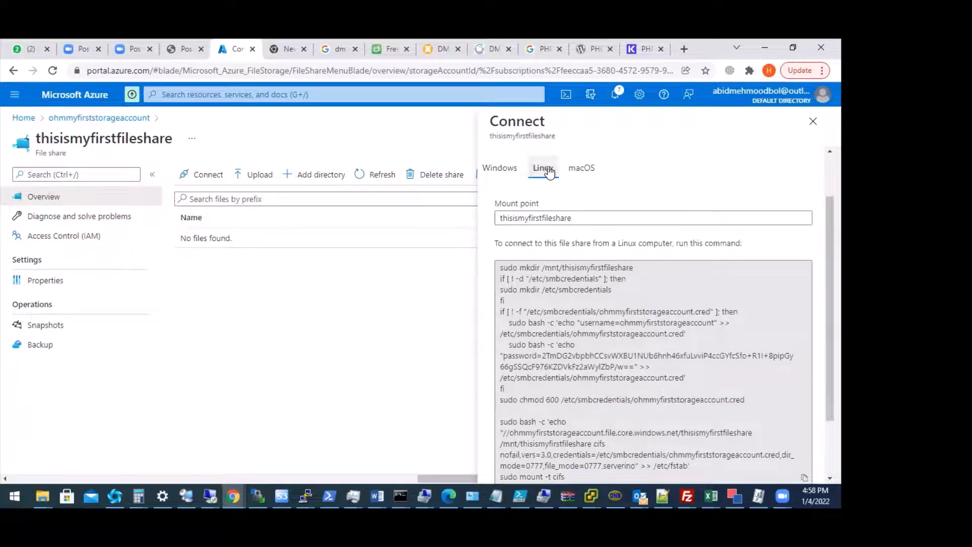
left_click(508, 173)
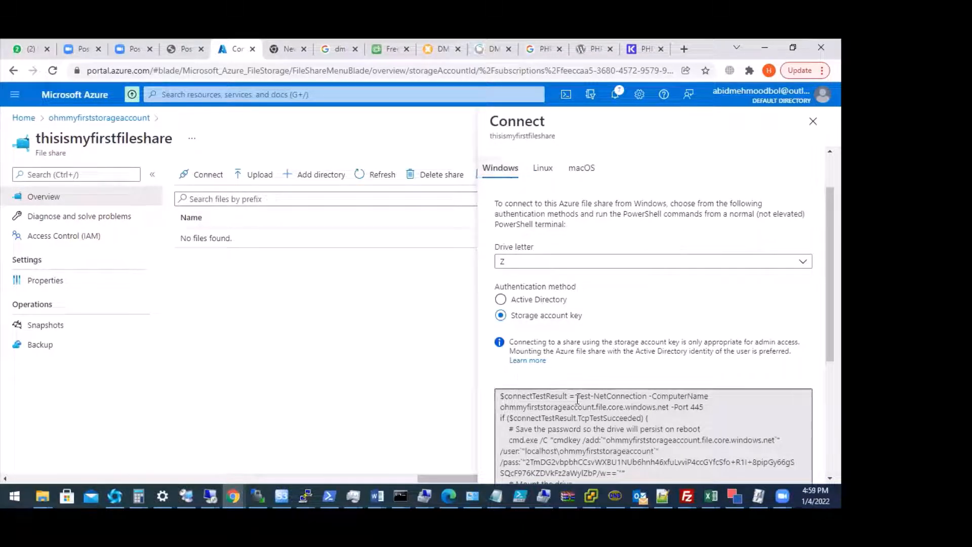
Step: Copy the entire Windows connection script for mounting the share as drive Z
left_click(570, 428)
scroll(571, 428, "down", 4)
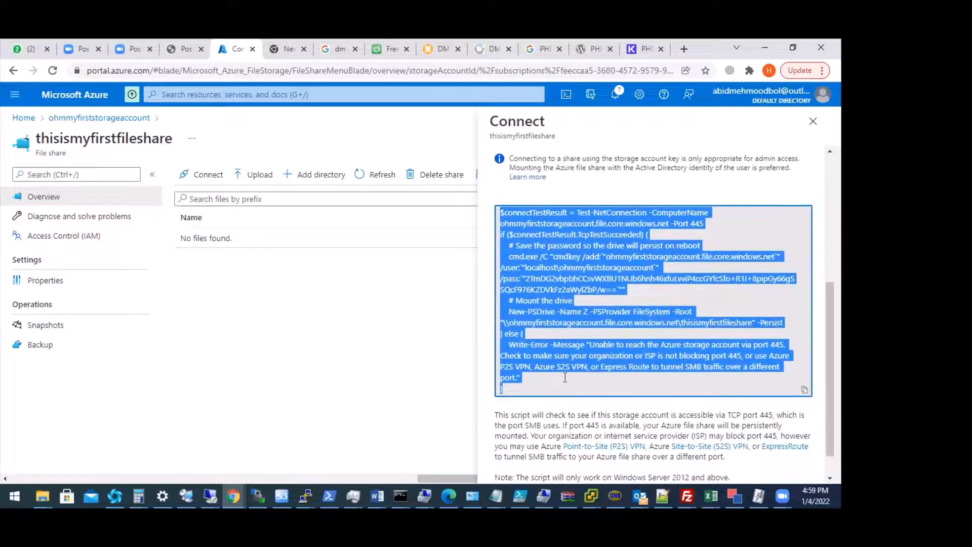
right_click(553, 343)
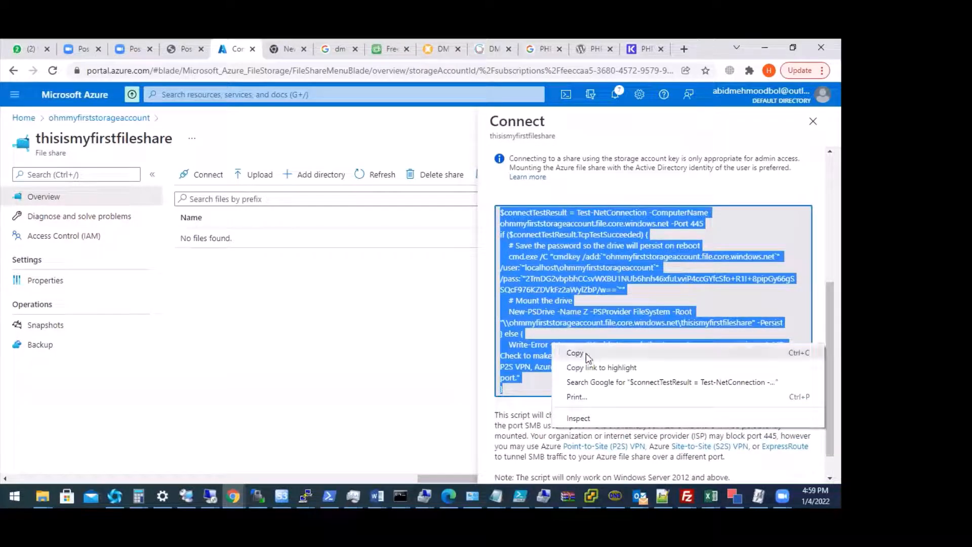
left_click(575, 352)
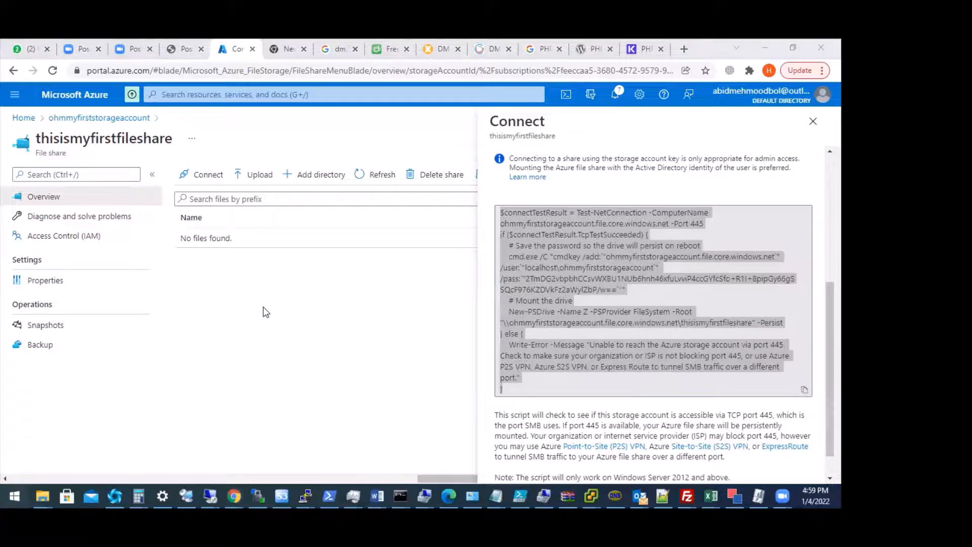
Step: Find Windows PowerShell ISE on the computer, launch it and bring its window to the front
key("super")
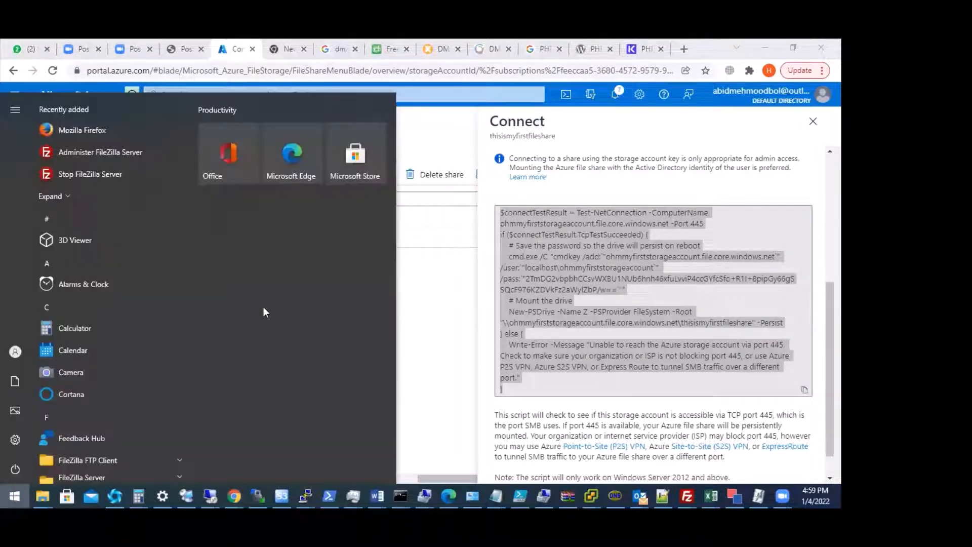
key("Escape")
key("super")
type("power")
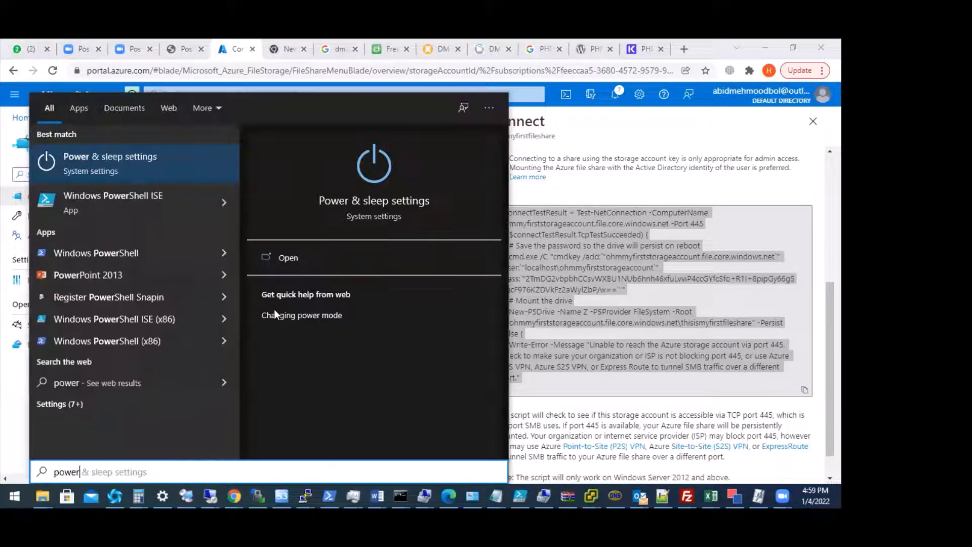
left_click(116, 199)
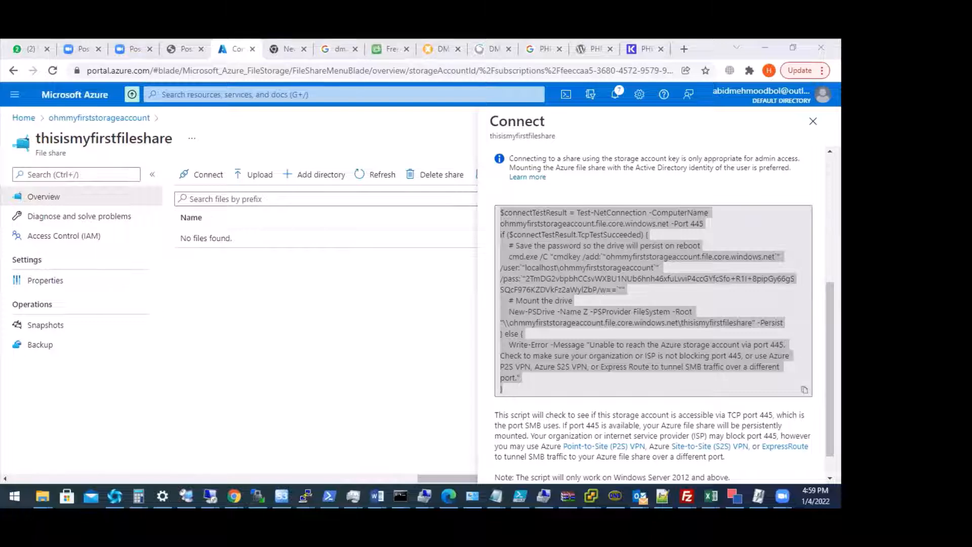
left_click(405, 478)
left_click(520, 496)
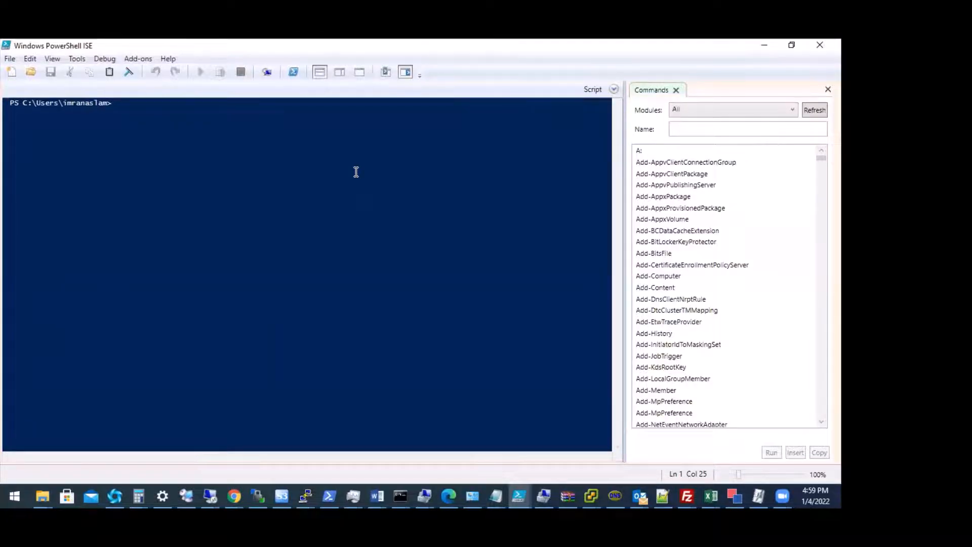
Step: Show the script editor above the console, paste the connection script containing the storage account key and run it
left_click(340, 73)
left_click(321, 73)
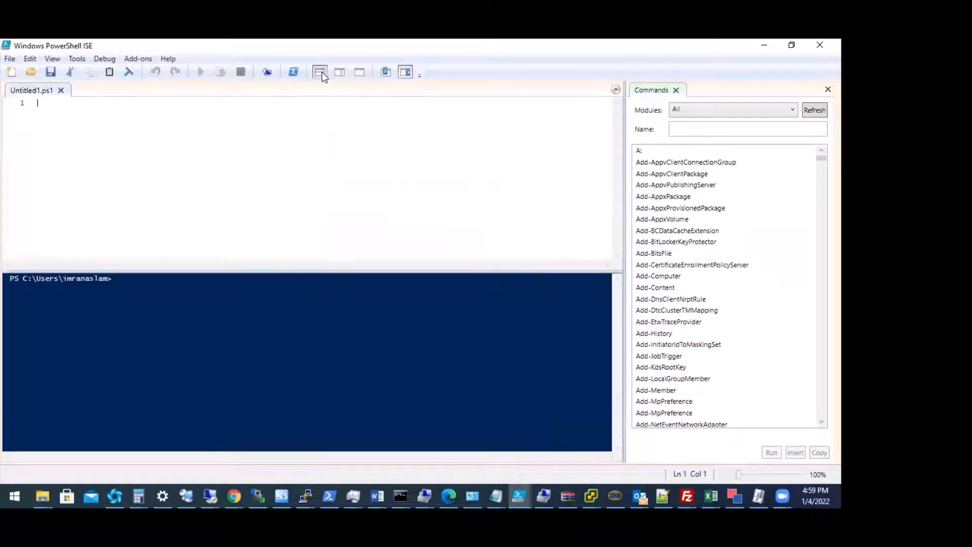
key("ctrl+v")
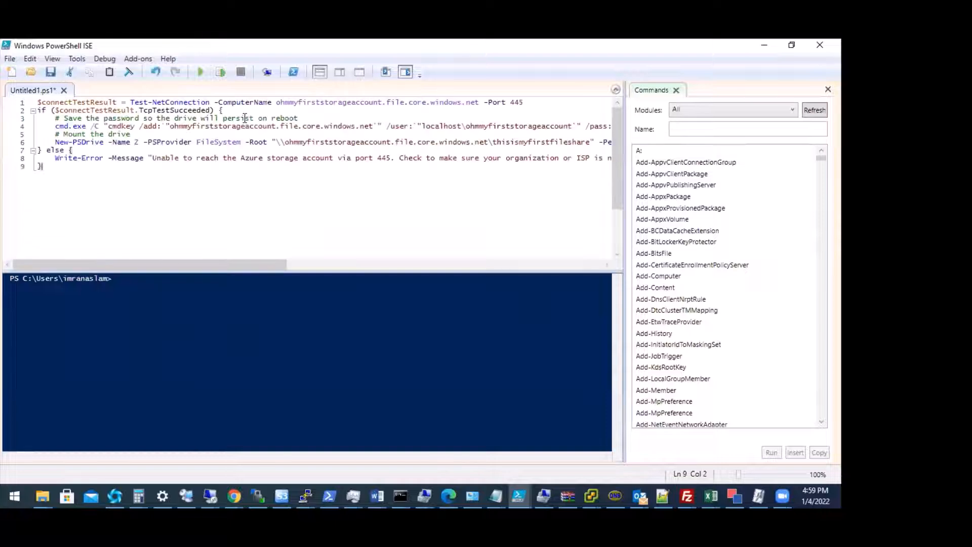
key("ctrl+a")
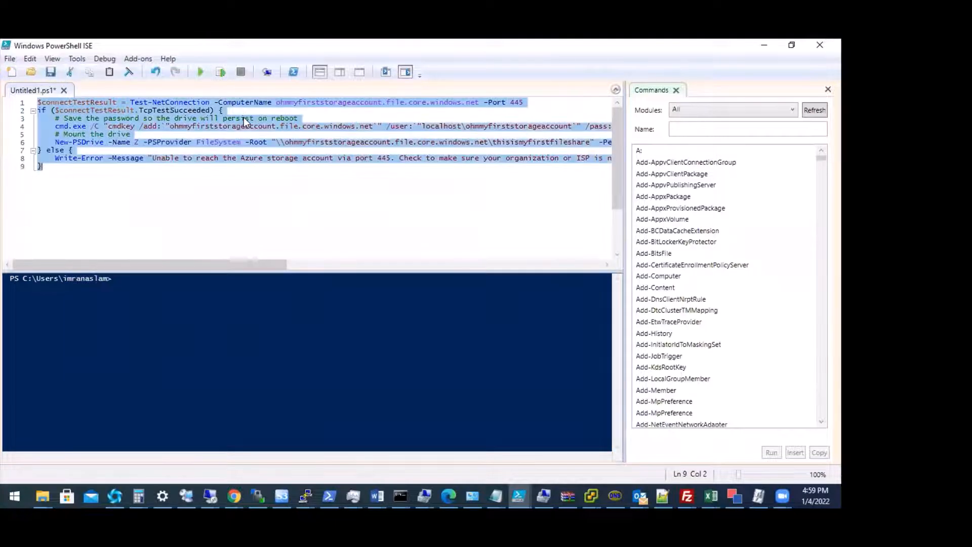
left_click(203, 70)
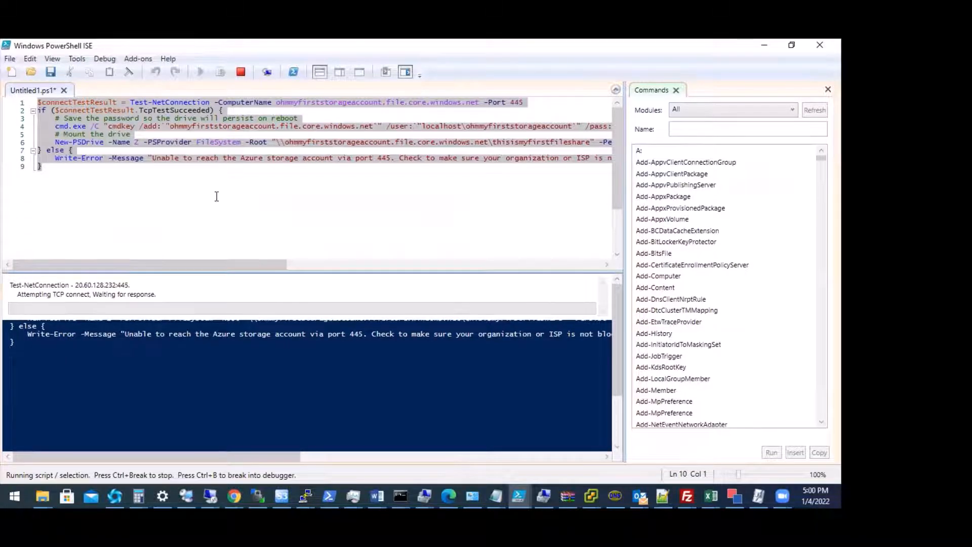
Step: Check This PC in File Explorer for the mapped drive, and review the script's output in PowerShell ISE
left_click(43, 488)
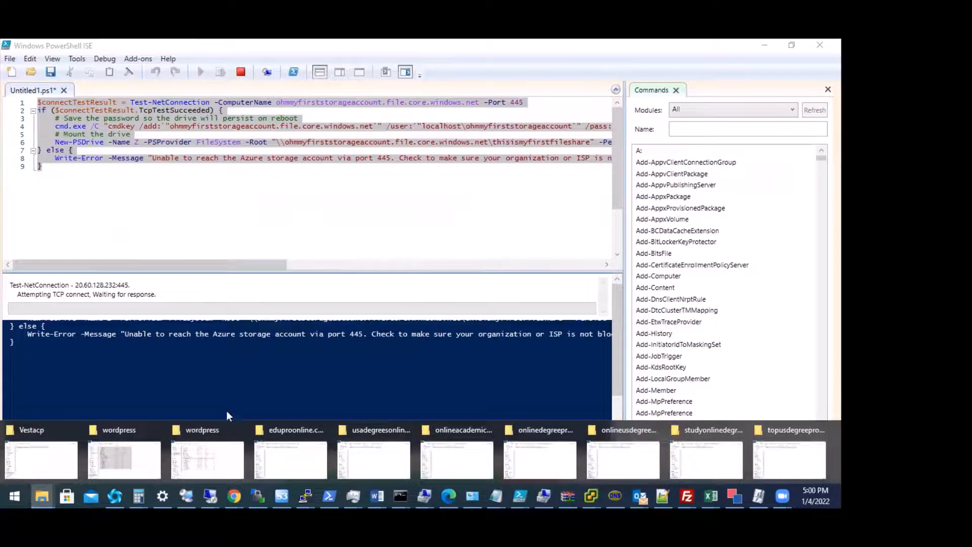
left_click(53, 458)
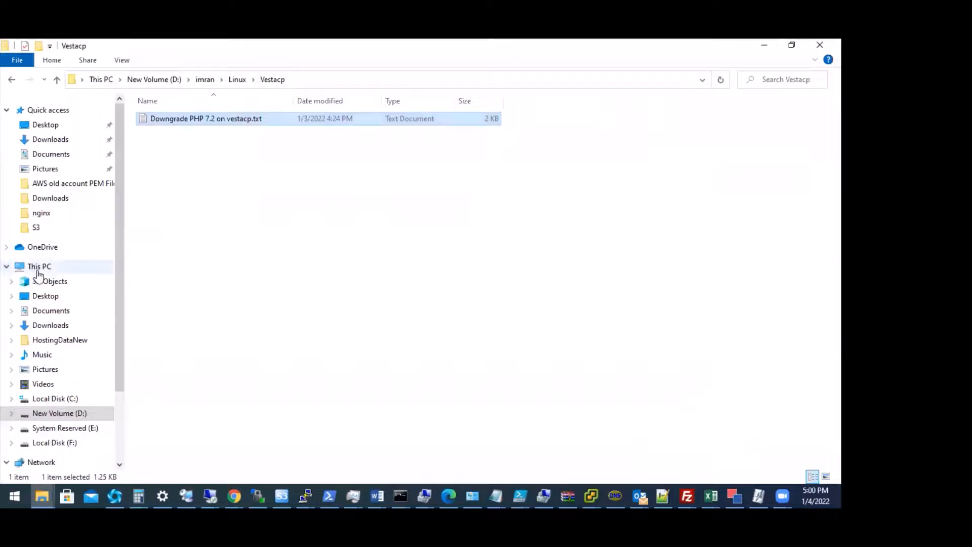
double_click(33, 268)
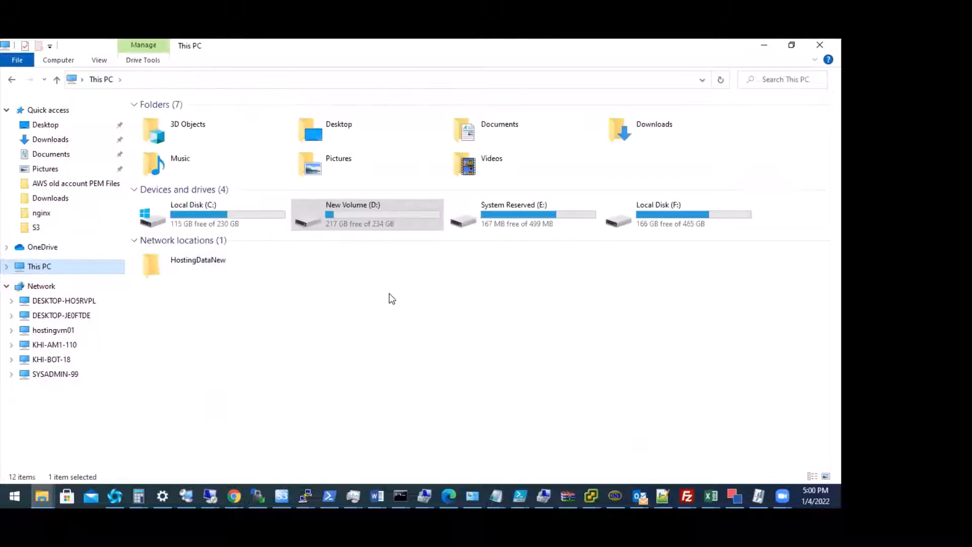
left_click(720, 80)
left_click(764, 45)
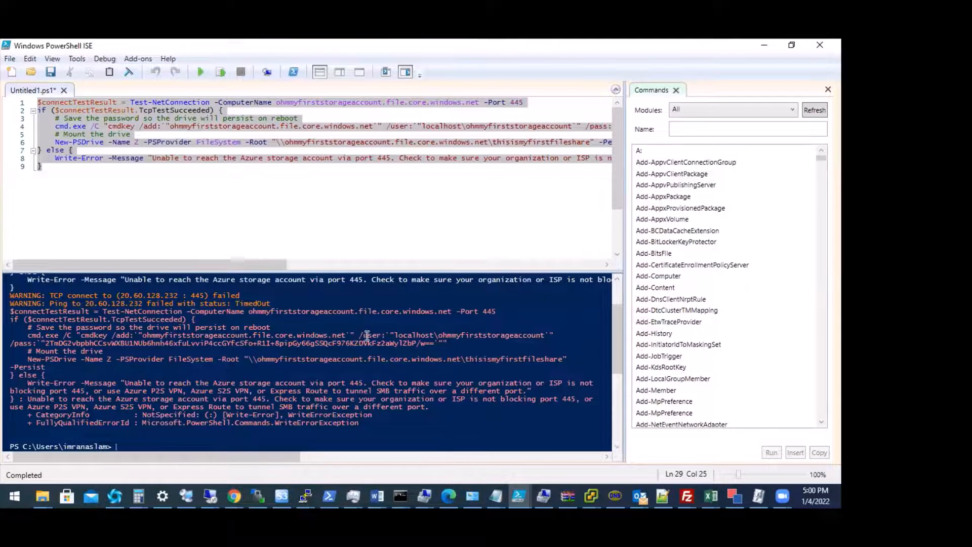
scroll(360, 334, "up", 2)
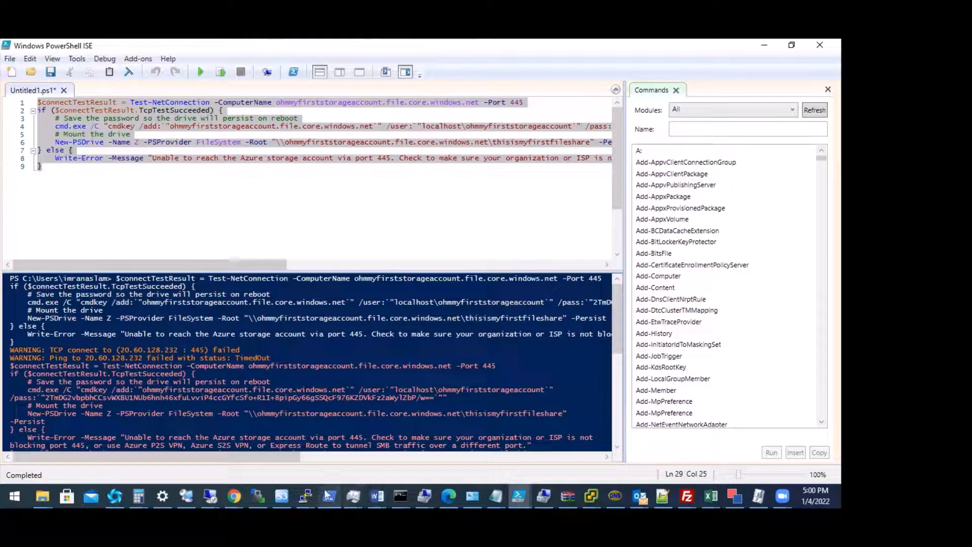
Step: Switch back to the Azure portal, close the share's connection instructions and view its file upload options
left_click(232, 494)
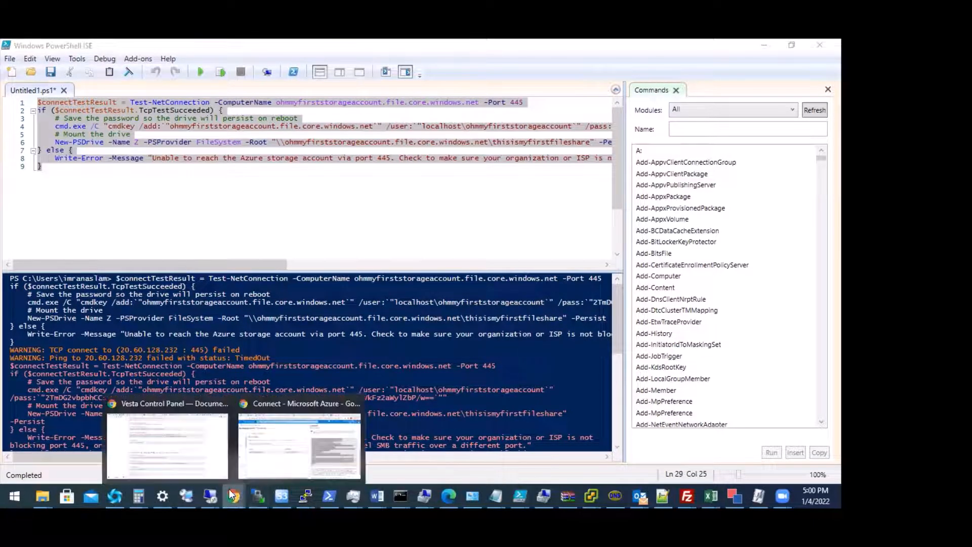
left_click(258, 439)
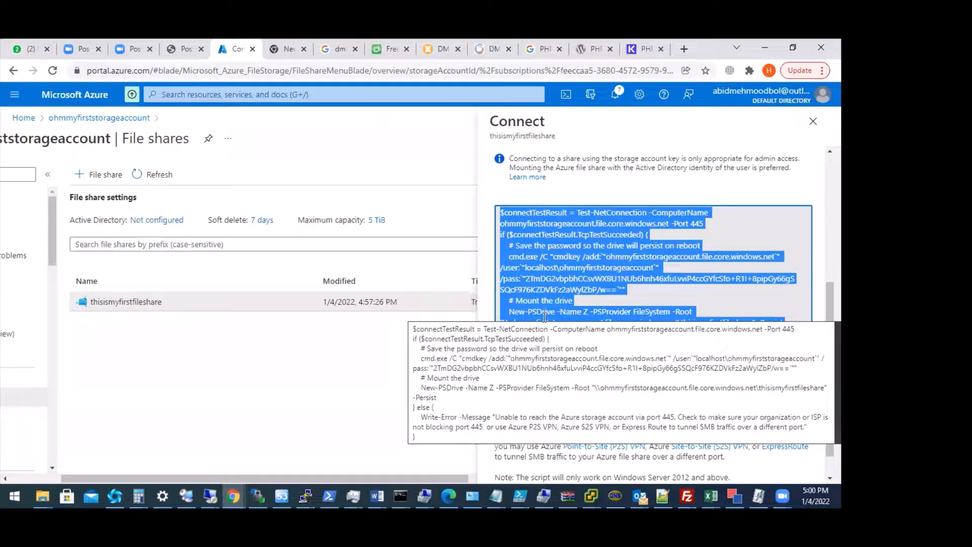
left_click(156, 339)
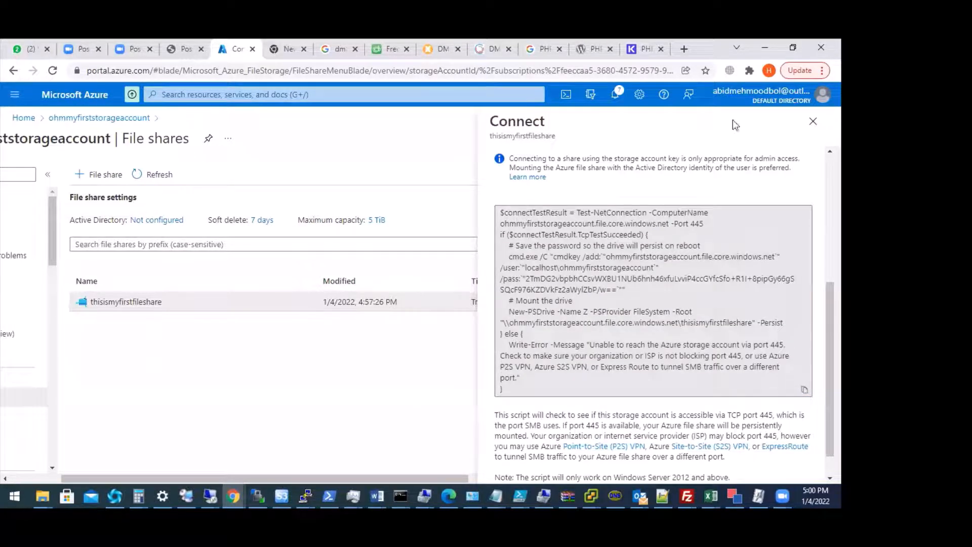
left_click(813, 121)
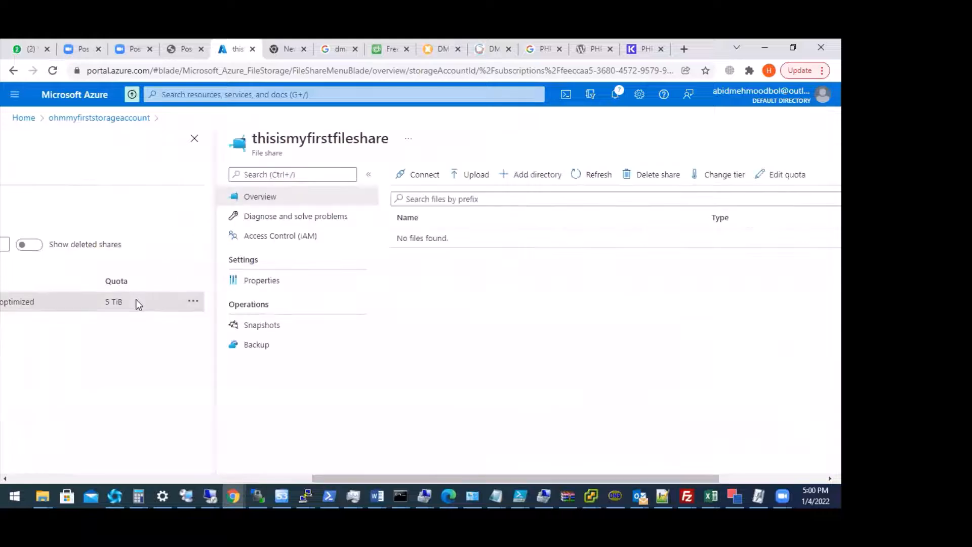
left_click(478, 176)
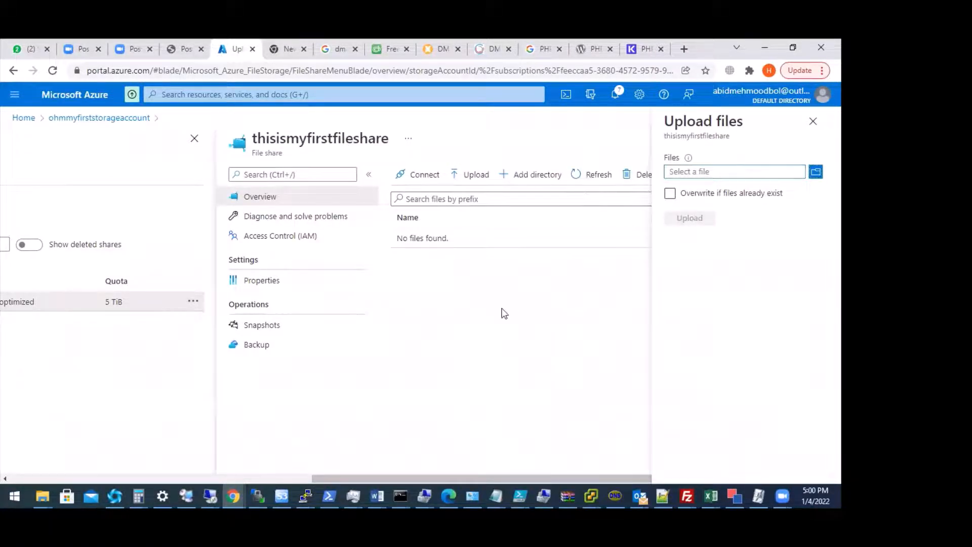
left_click(813, 121)
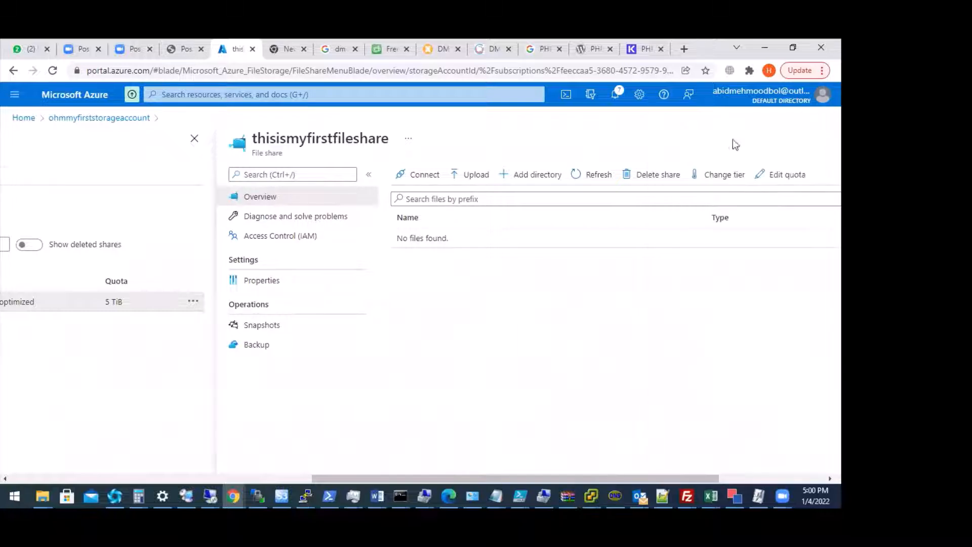
Step: Leave the file share, open ohmmyfirststorageaccount from the storage accounts list to review its overview, and return to the list
left_click(194, 142)
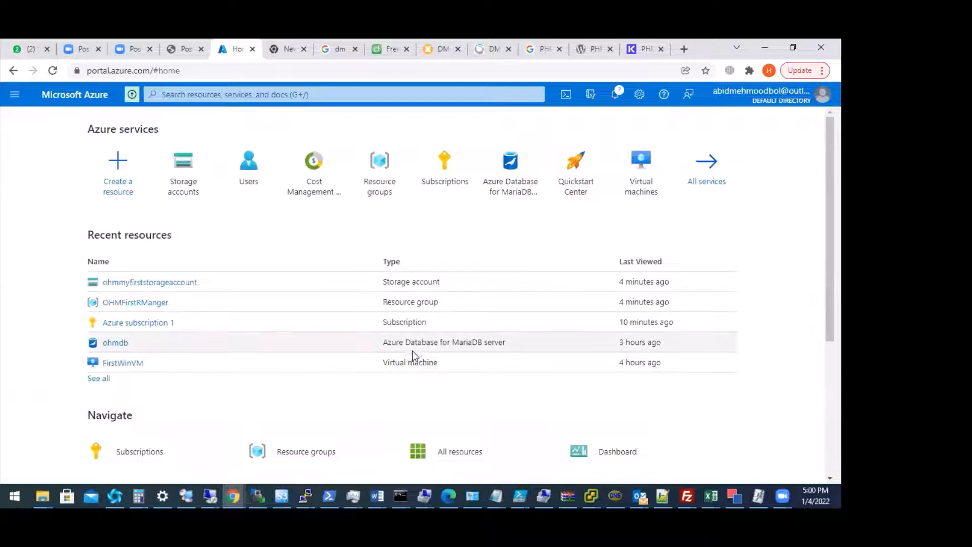
left_click(184, 191)
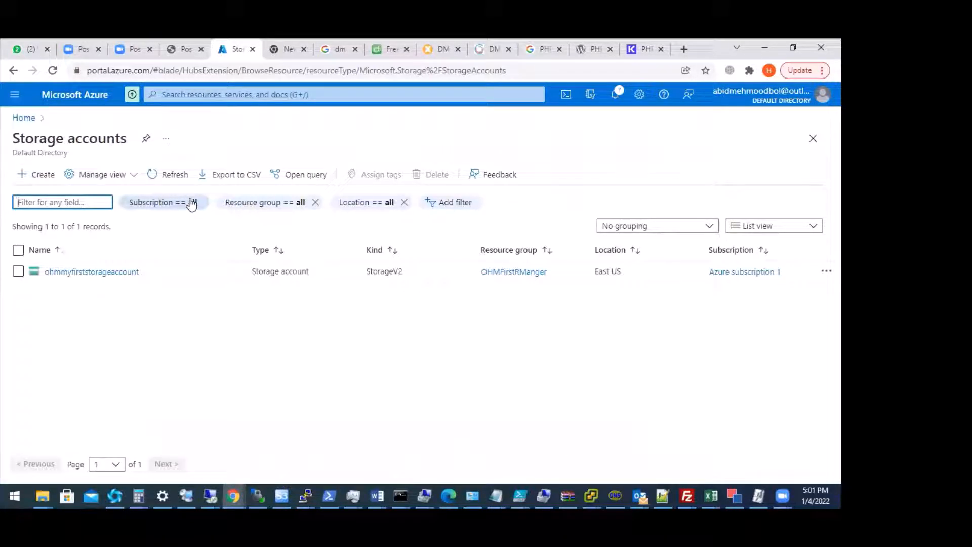
left_click(90, 272)
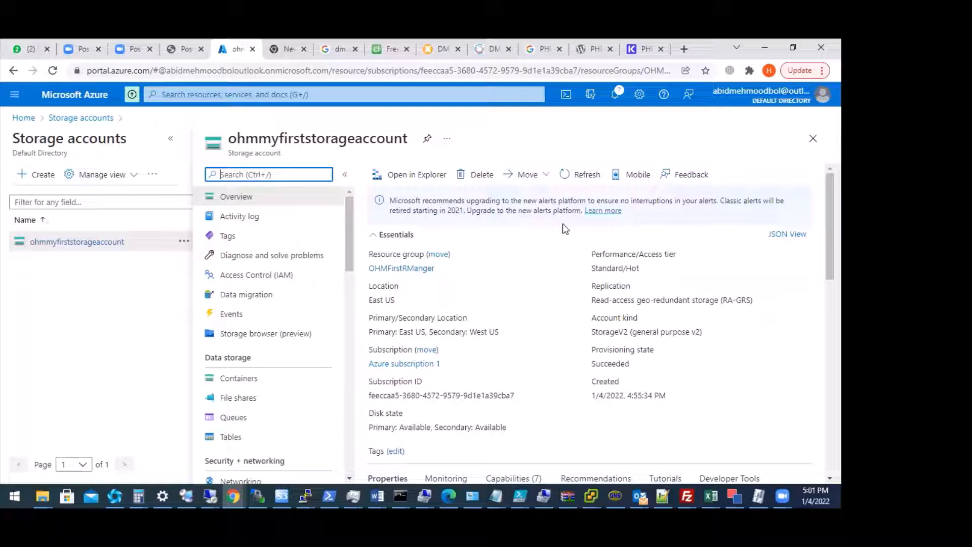
left_click(68, 117)
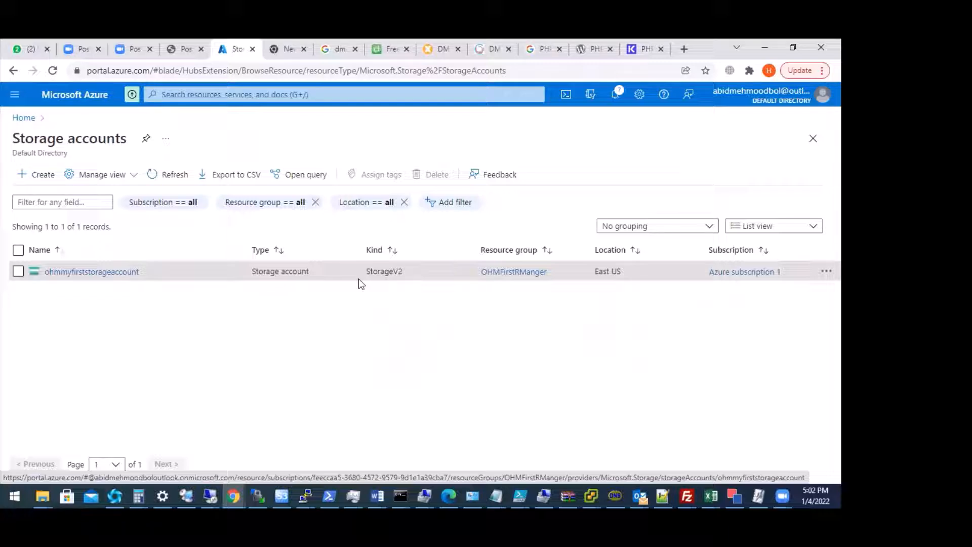
Step: Open the file share thisismyfirstfileshare from the file shares of ohmmyfirststorageaccount
left_click(96, 272)
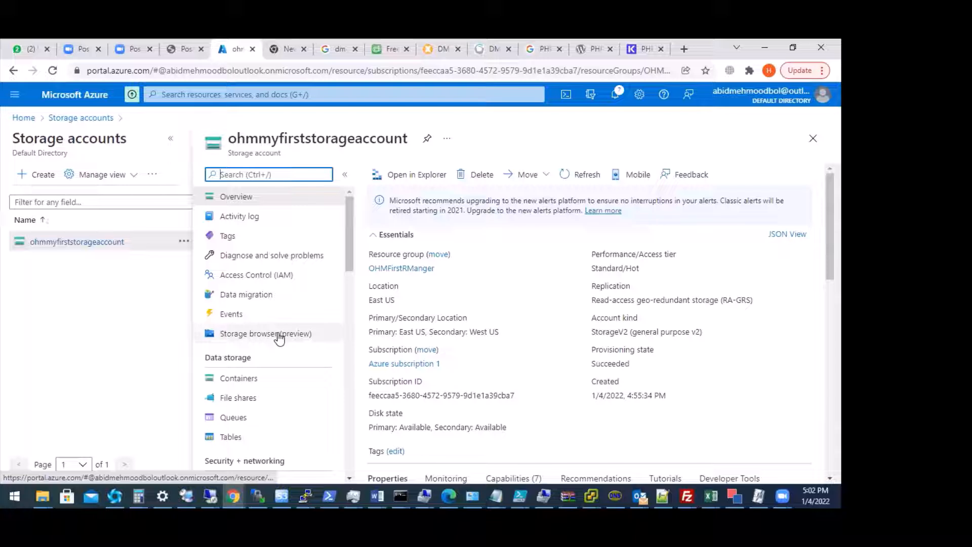
left_click(244, 397)
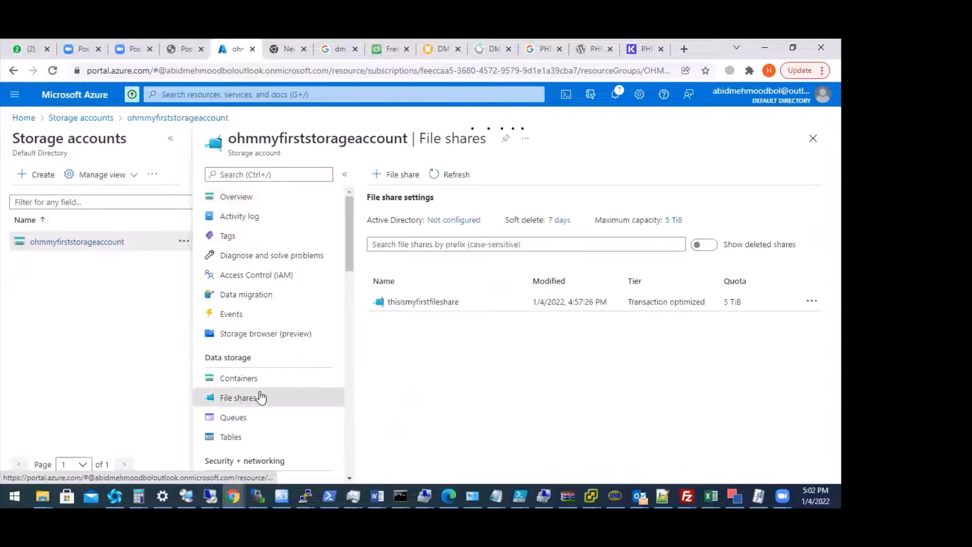
left_click(423, 302)
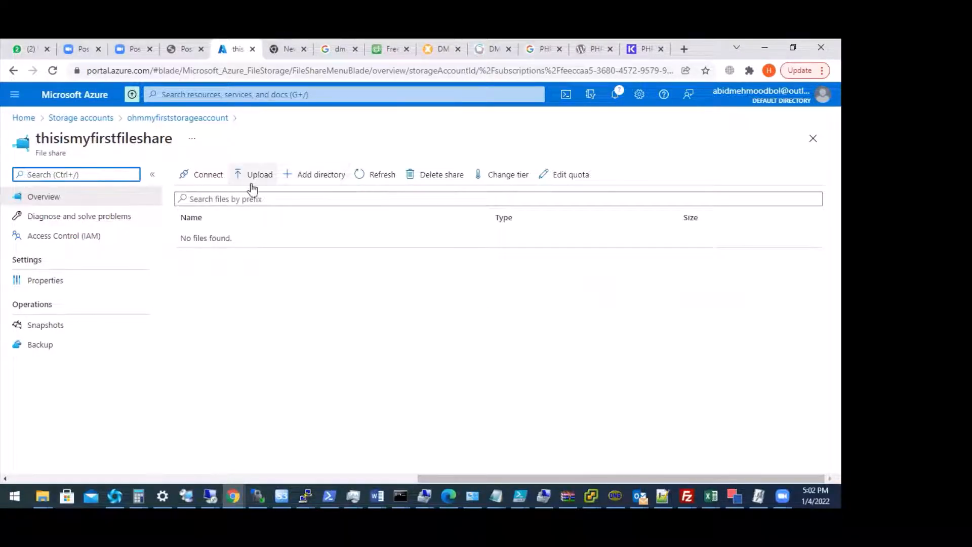
Step: Upload test.txt from the test folder on drive D to the file share, without overwriting existing files
left_click(256, 179)
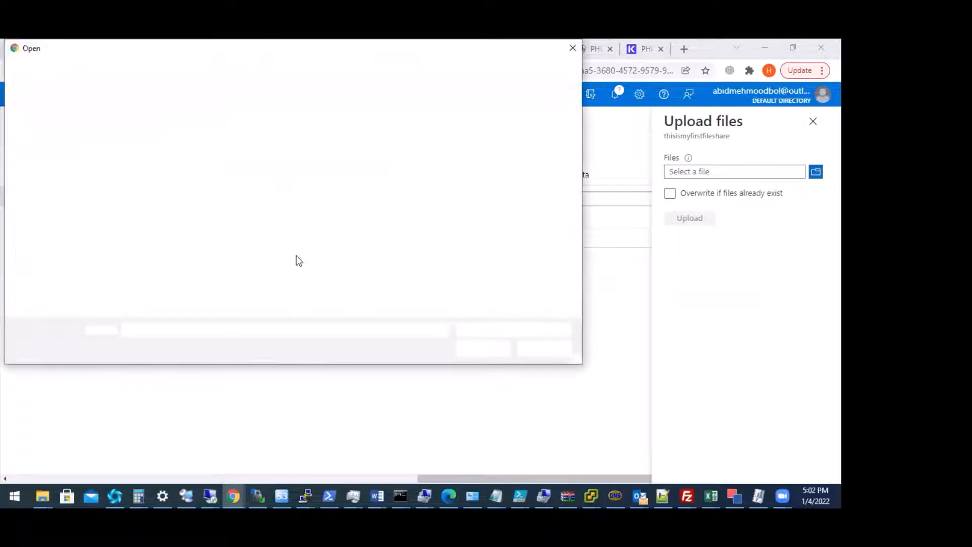
left_click(208, 130)
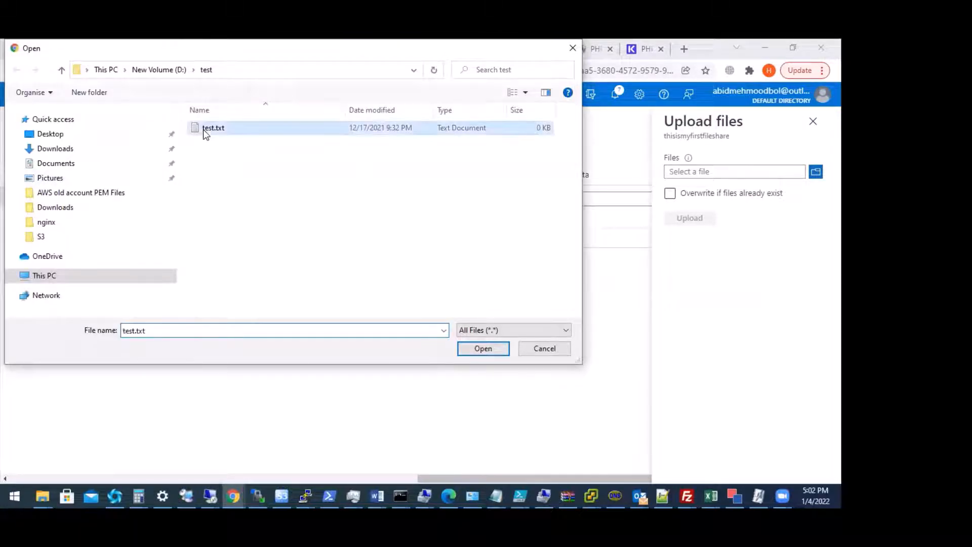
left_click(469, 351)
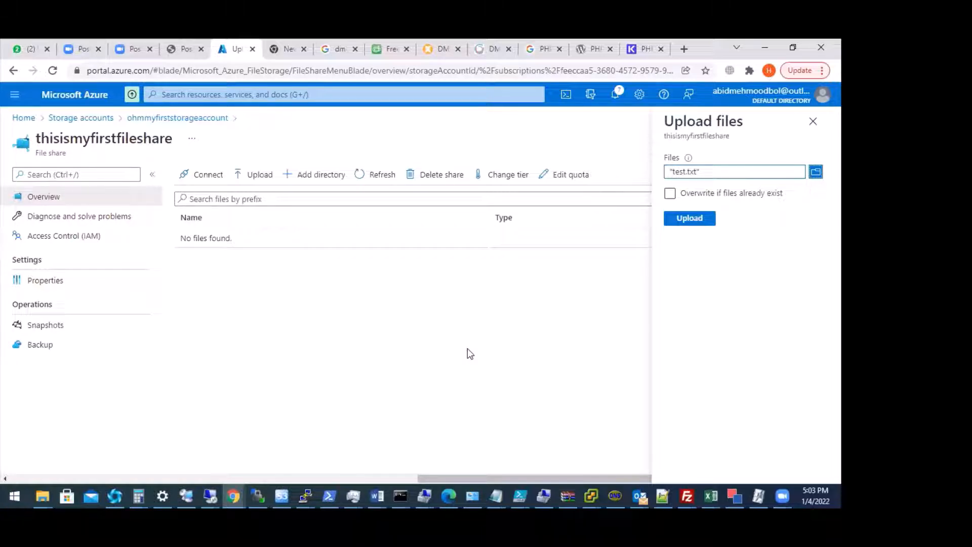
left_click(691, 220)
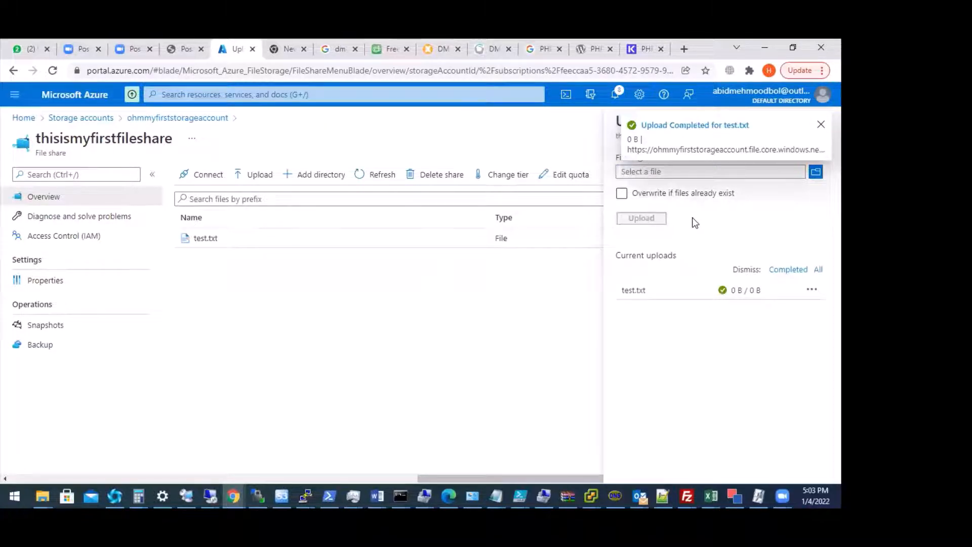
Step: Show the properties of the uploaded test.txt and copy its URL
left_click(207, 242)
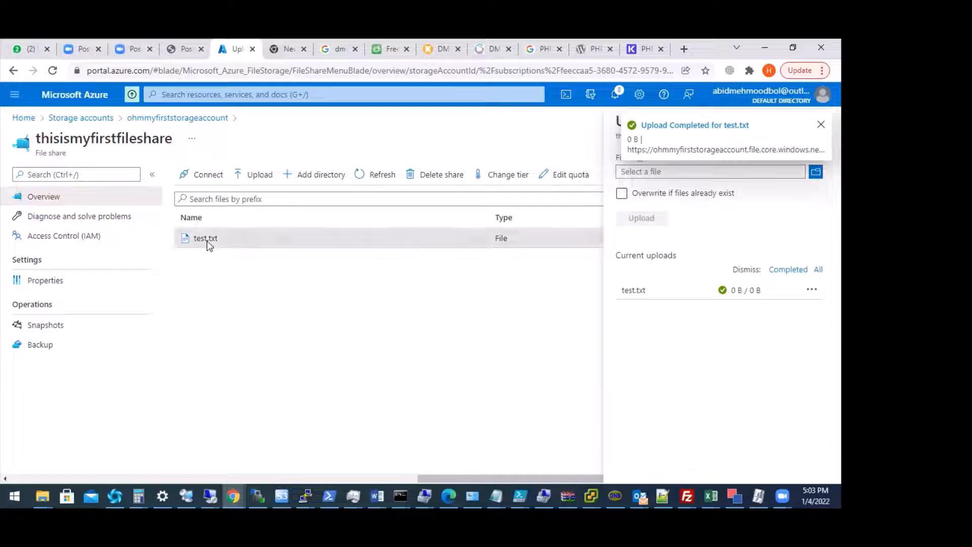
right_click(209, 245)
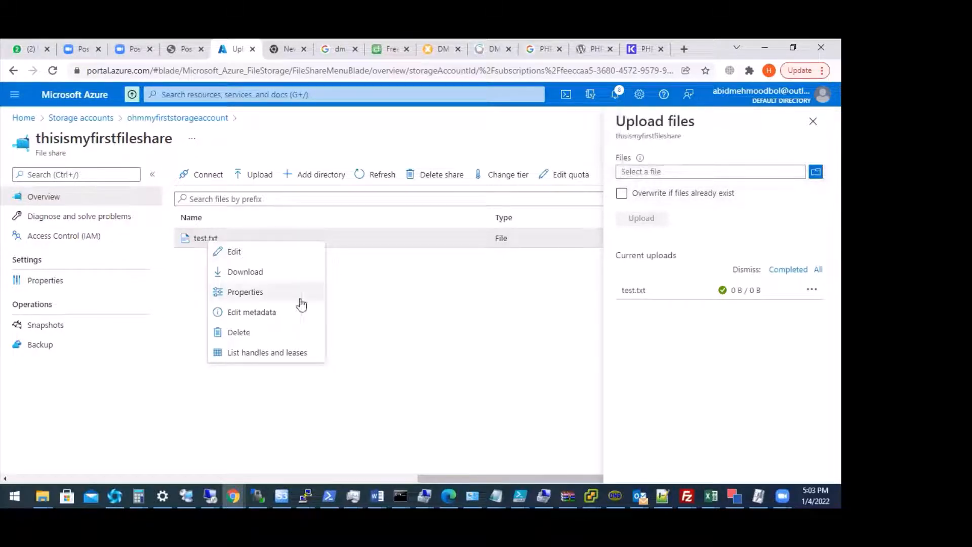
left_click(246, 293)
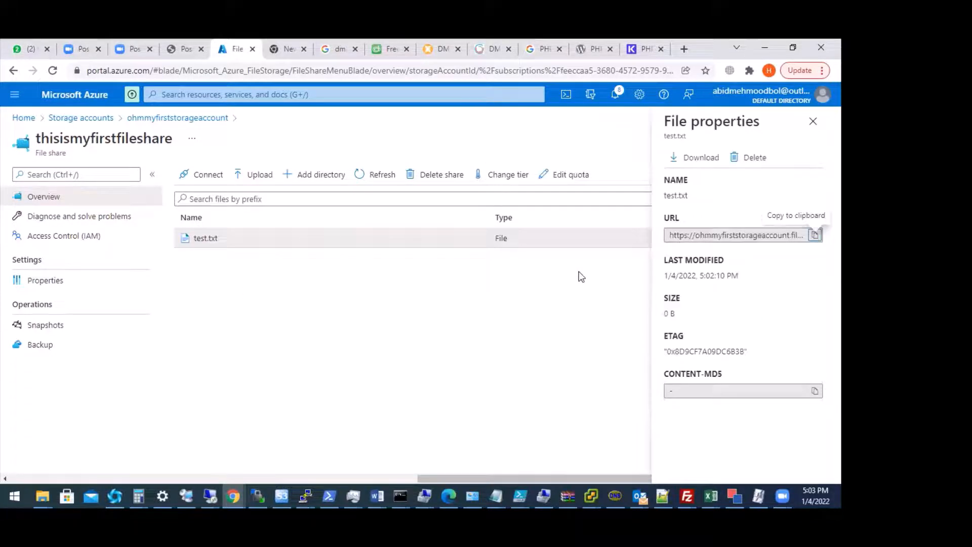
left_click(814, 235)
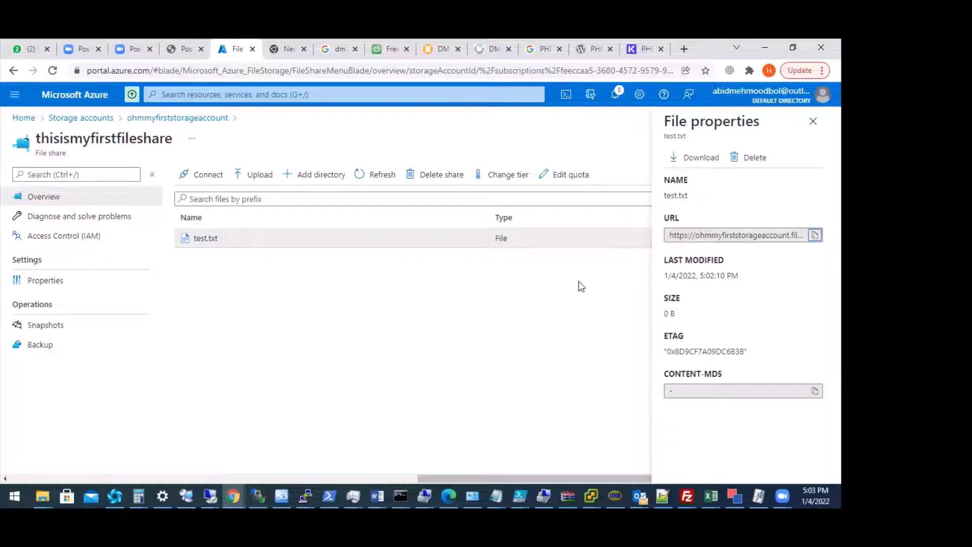
Step: Try to load the copied test.txt URL in a new browser tab
left_click(683, 48)
left_click(618, 67)
key("ctrl+v")
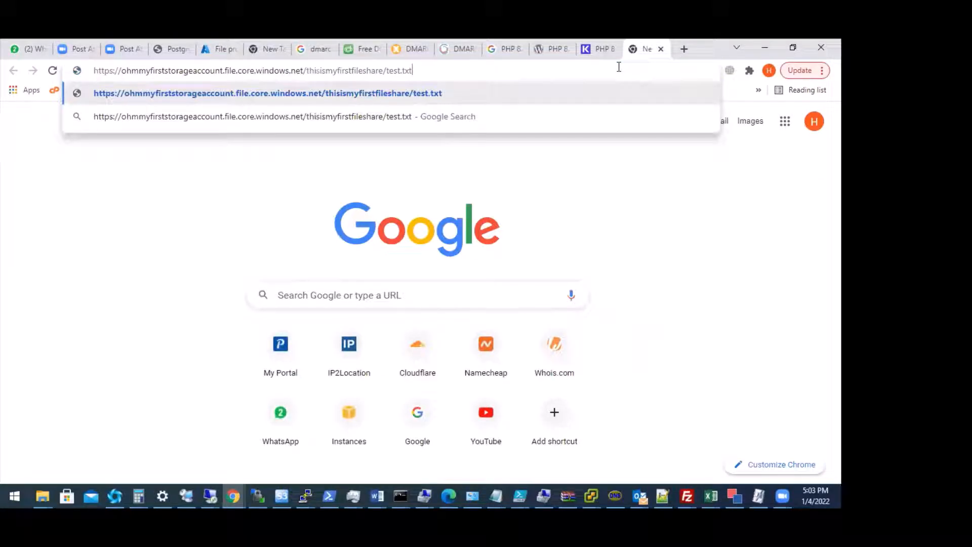
key("Return")
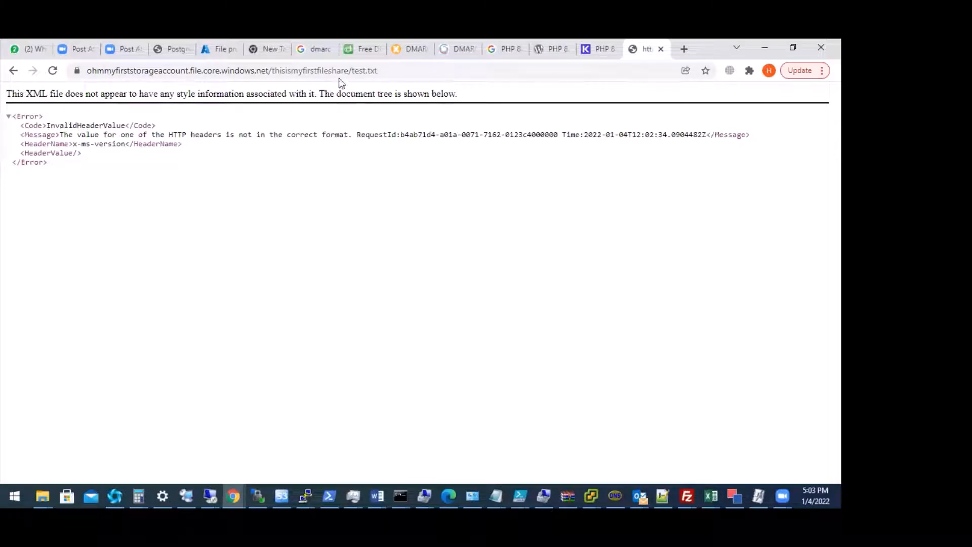
left_click(385, 71)
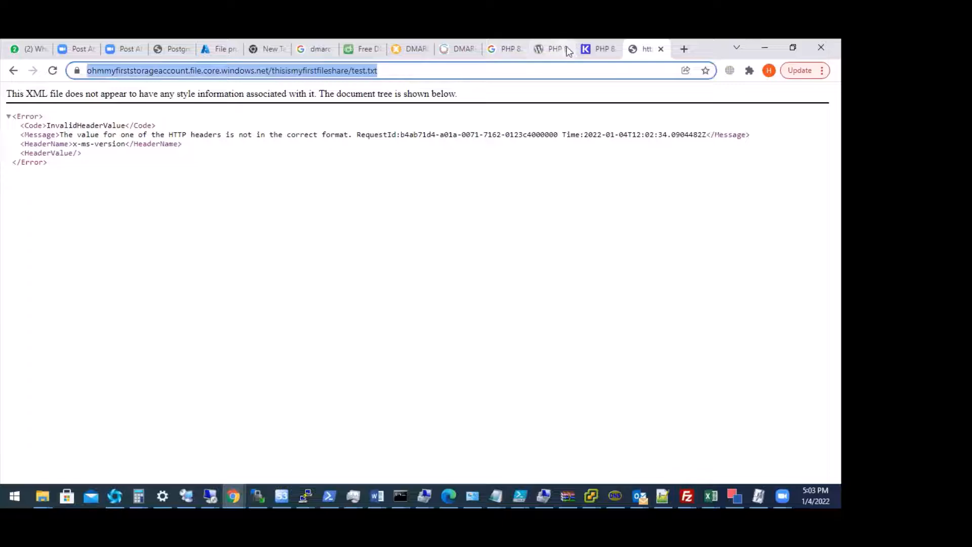
left_click(599, 49)
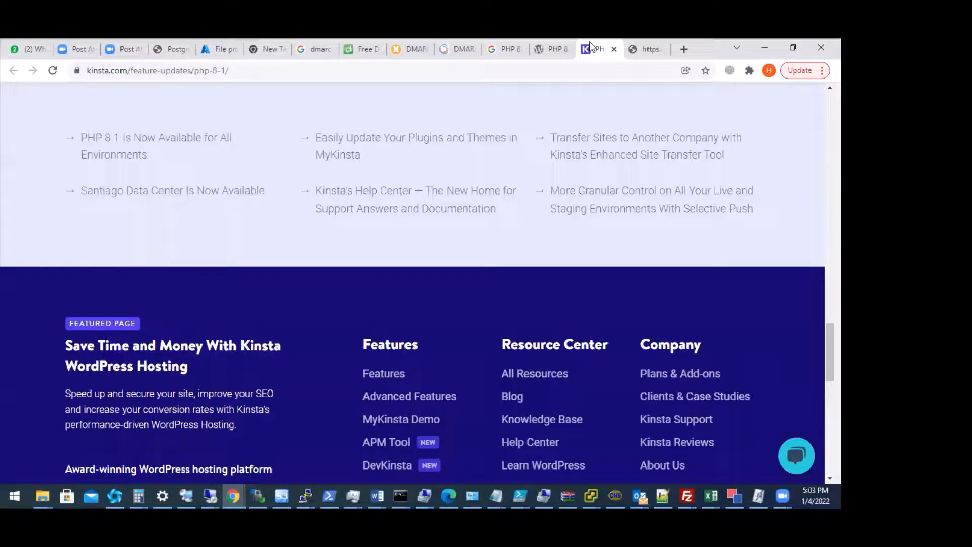
Step: Return to the file share in the Azure portal and check the properties of test.txt again
left_click(223, 55)
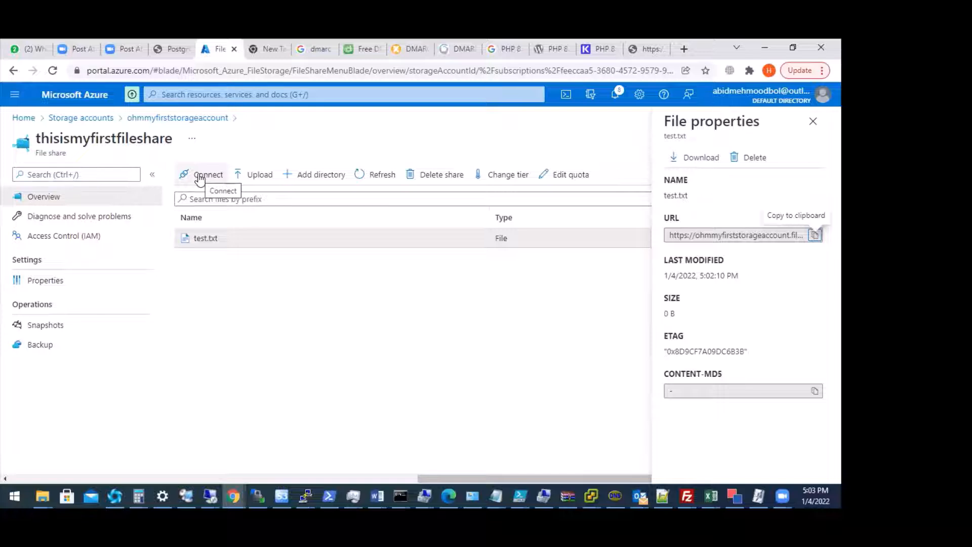
right_click(263, 242)
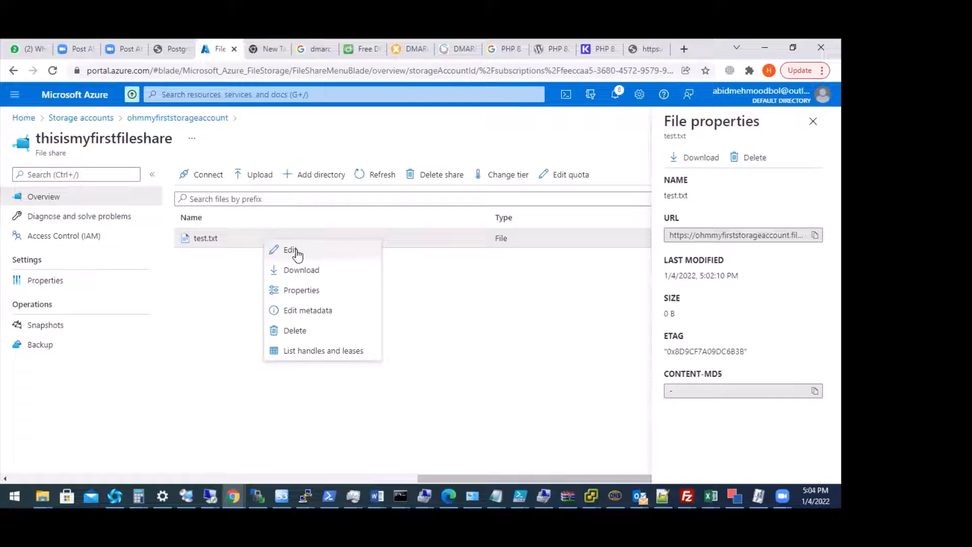
left_click(296, 290)
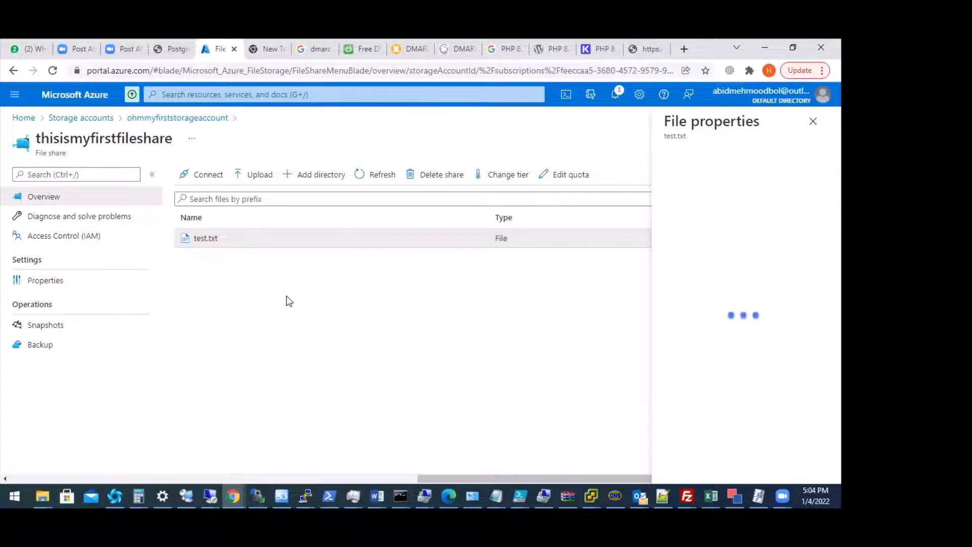
Step: View the contents of test.txt in the portal's file editor, then close it without making changes
right_click(243, 238)
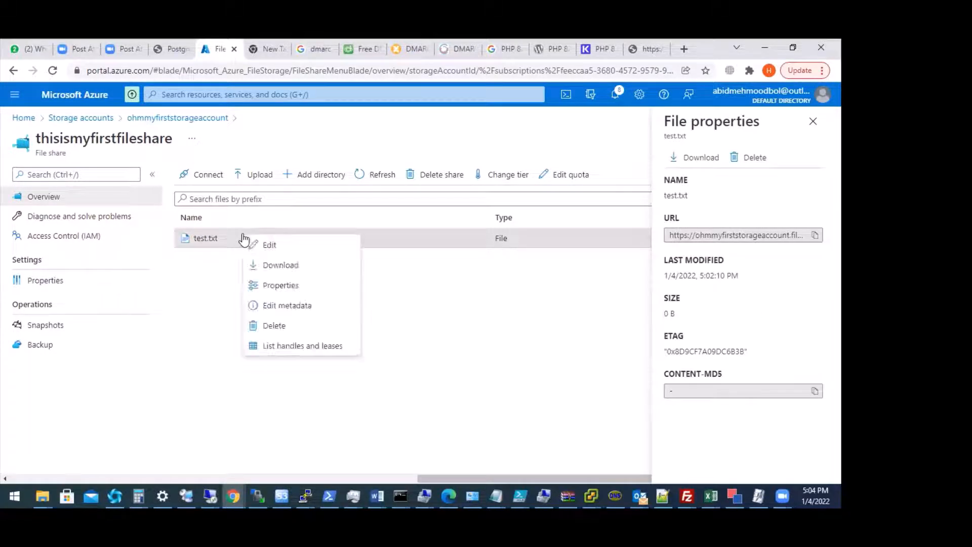
left_click(256, 247)
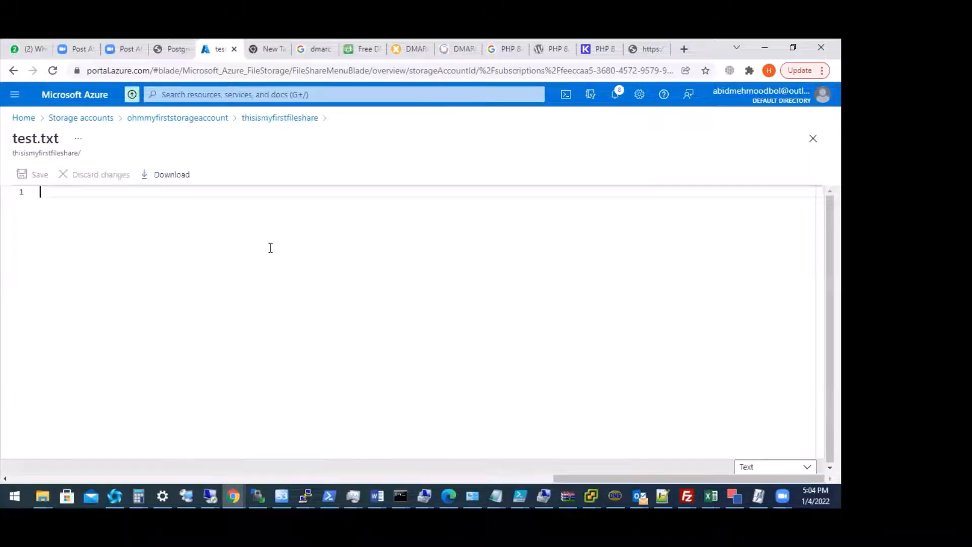
left_click(39, 202)
left_click(811, 140)
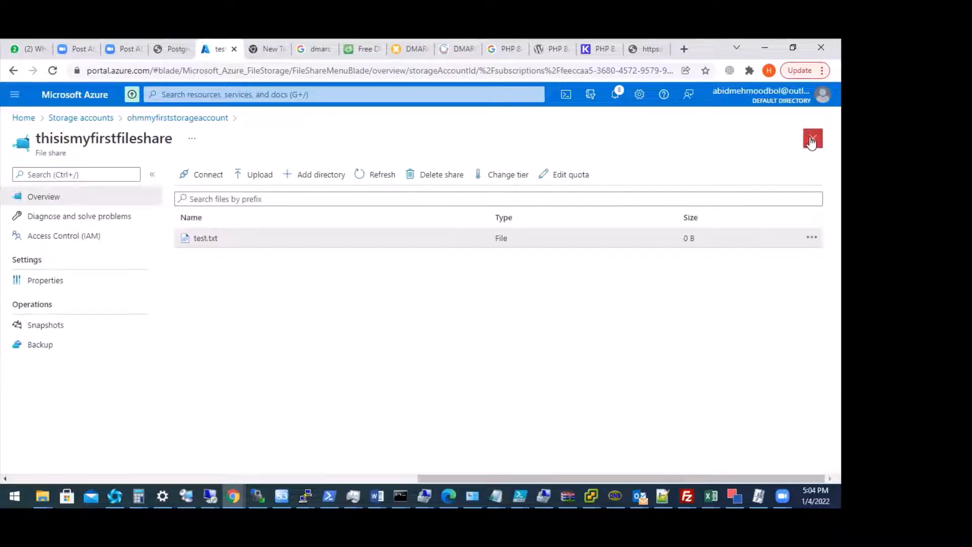
Step: Reopen the file properties of test.txt and copy its URL again
right_click(252, 240)
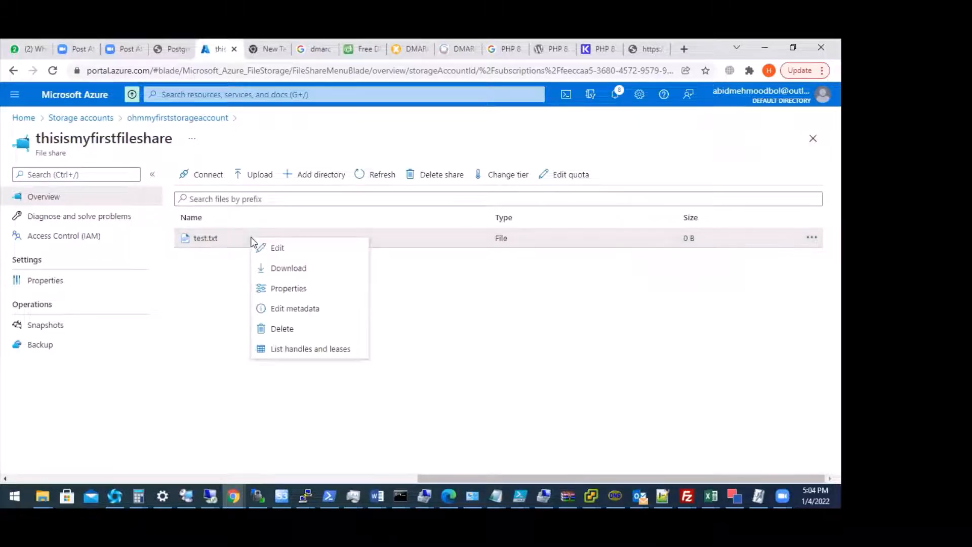
left_click(295, 288)
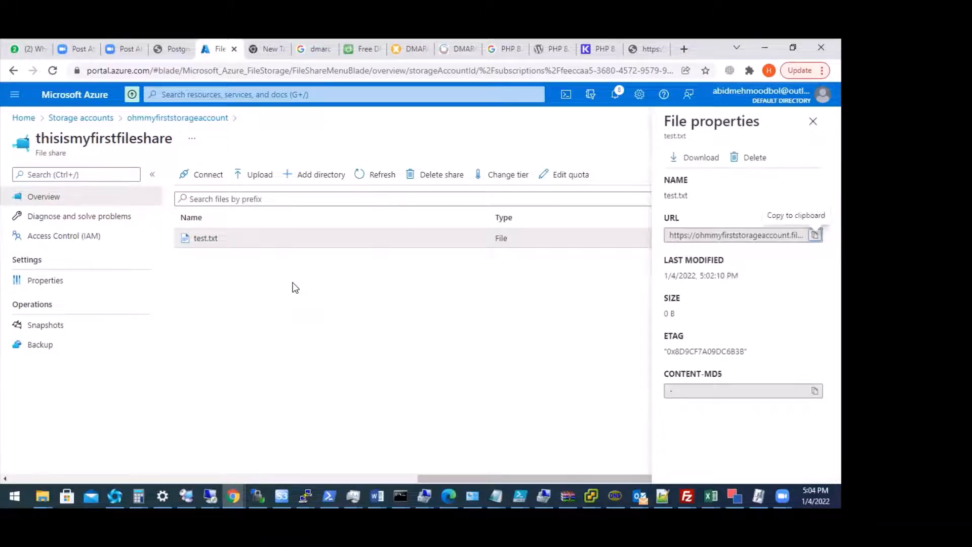
left_click(814, 235)
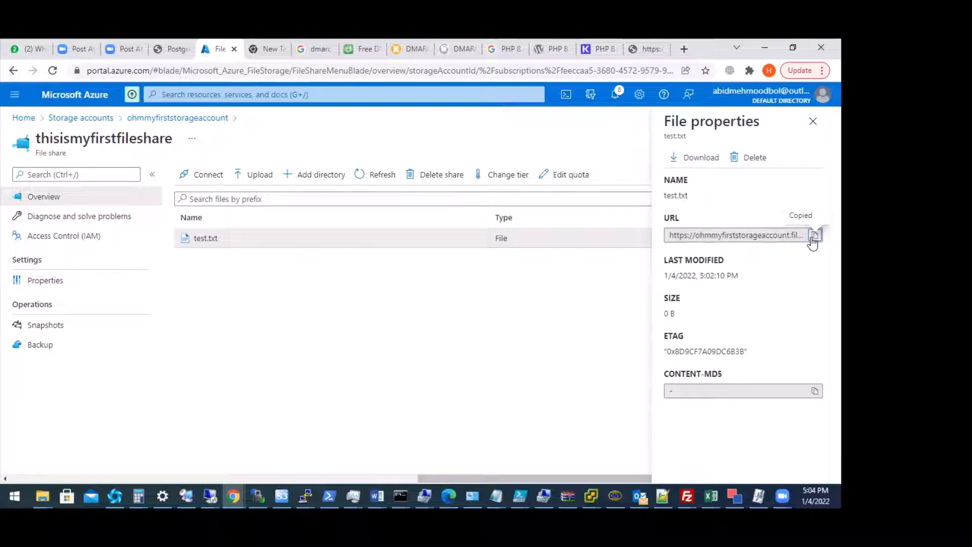
Step: In the tab showing the file URL, remove test.txt from the address and try loading the thisismyfirstfileshare path alone
left_click(648, 49)
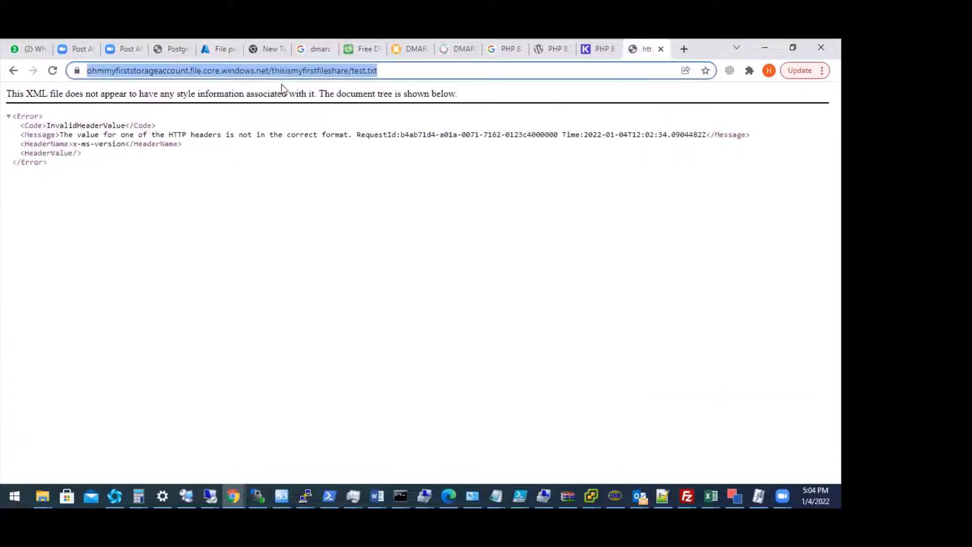
left_click(379, 70)
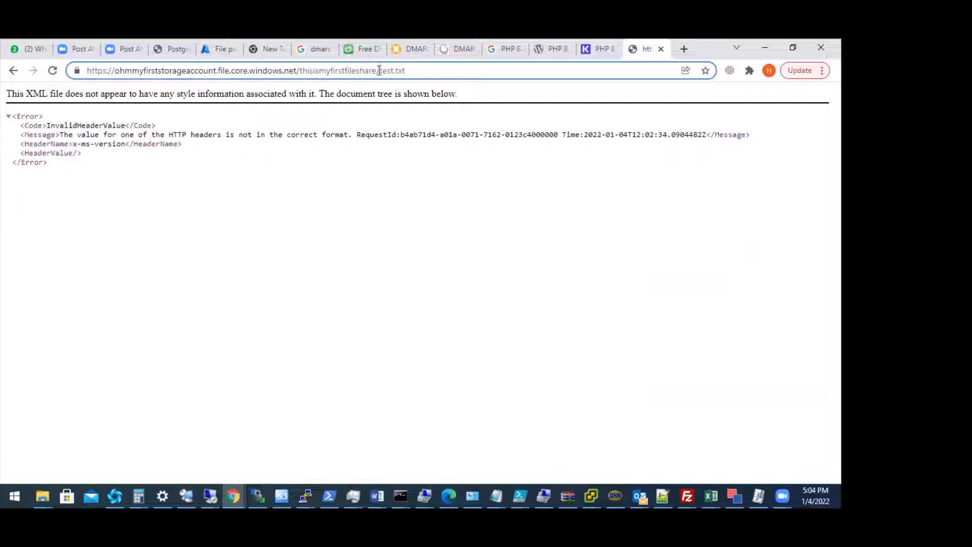
left_click_drag(379, 71, 429, 67)
key("BackSpace")
key("Return")
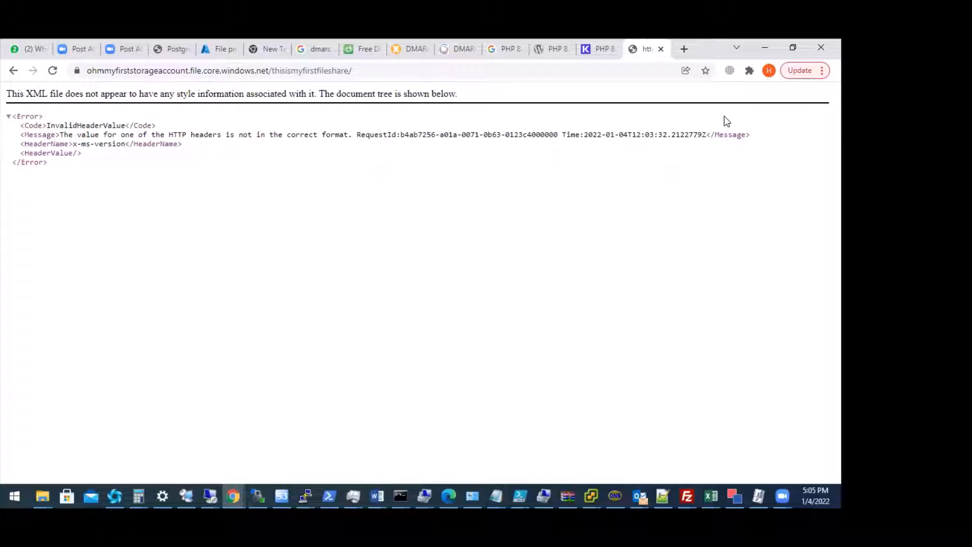
Step: Return to the Azure portal's home page and search its resources and services for VPC
left_click(214, 48)
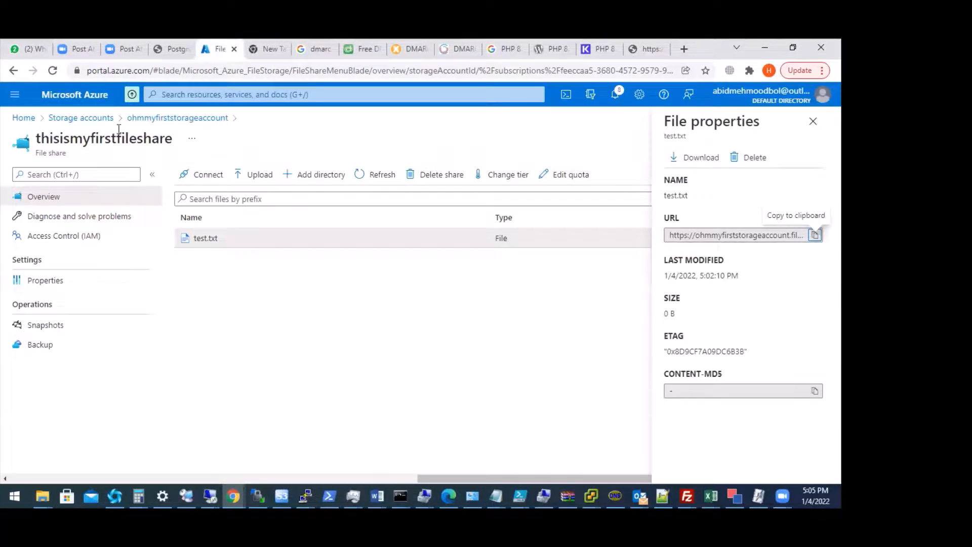
left_click(24, 117)
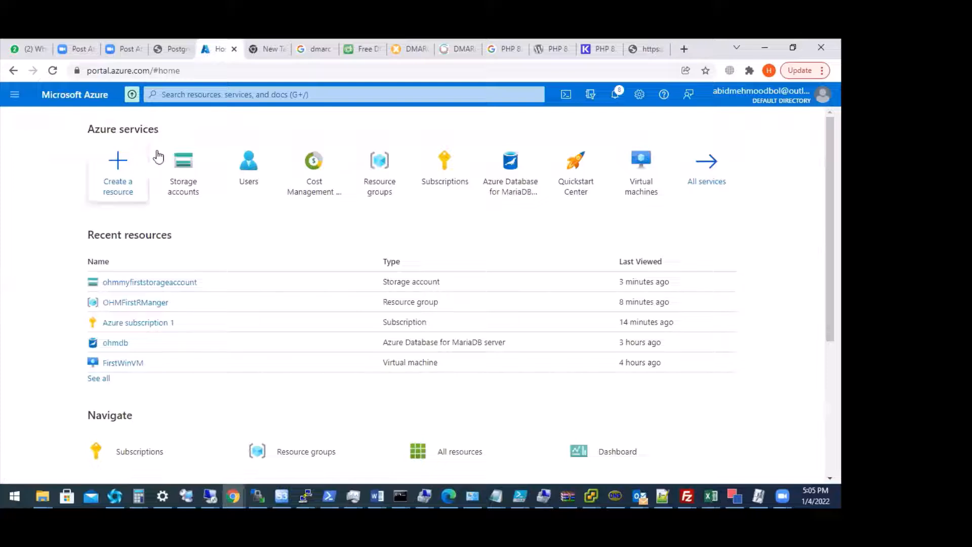
left_click(233, 94)
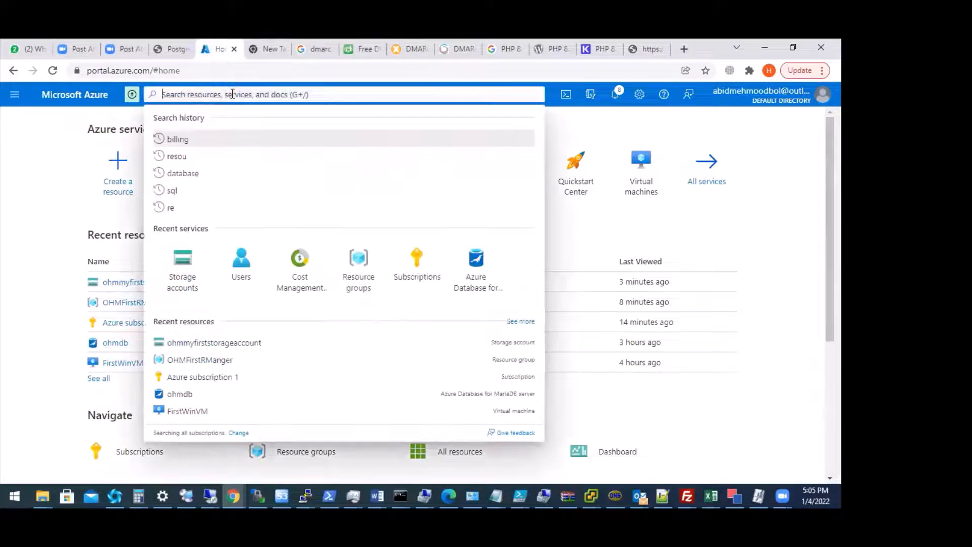
type("VPC")
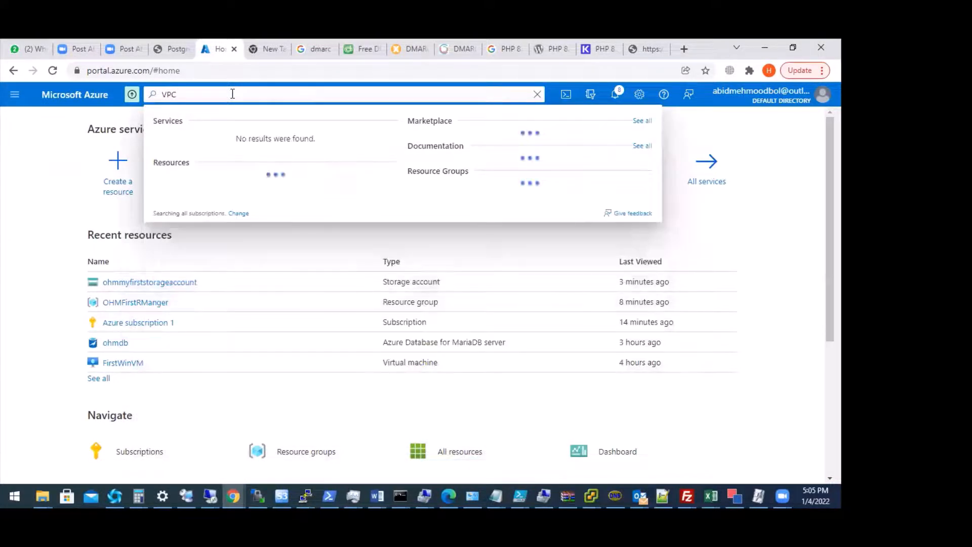
Step: Shorten the search term to V, open the Virtual networks service and start creating a virtual network
key("BackSpace")
key("BackSpace")
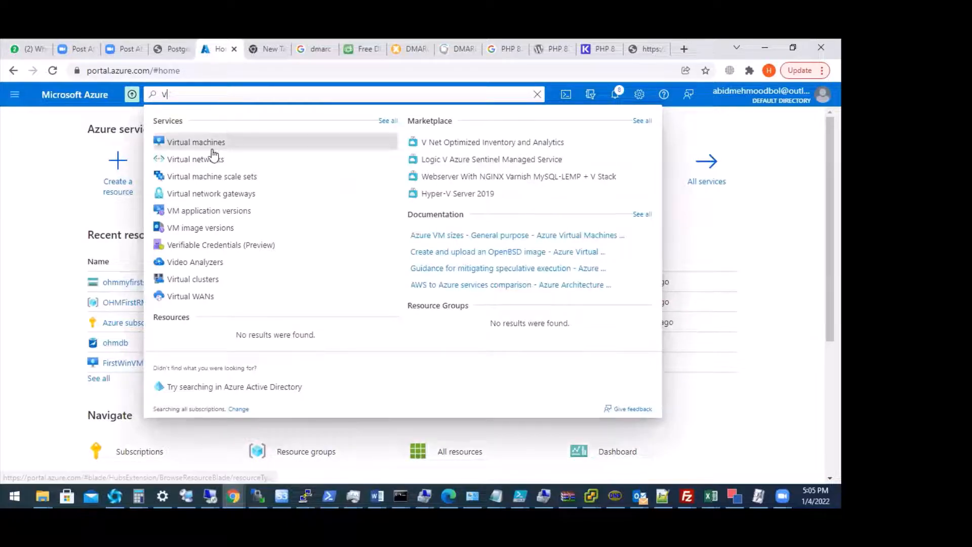
left_click(195, 158)
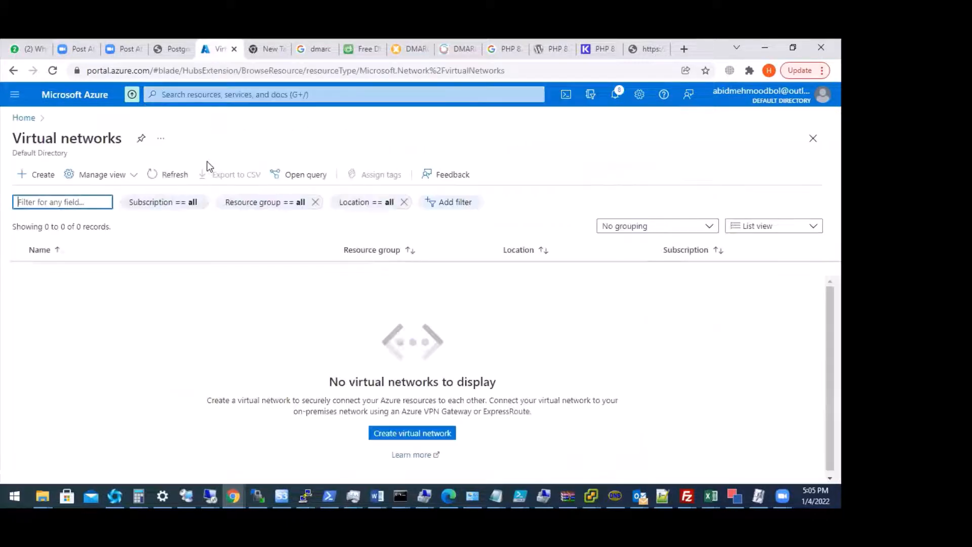
left_click(414, 436)
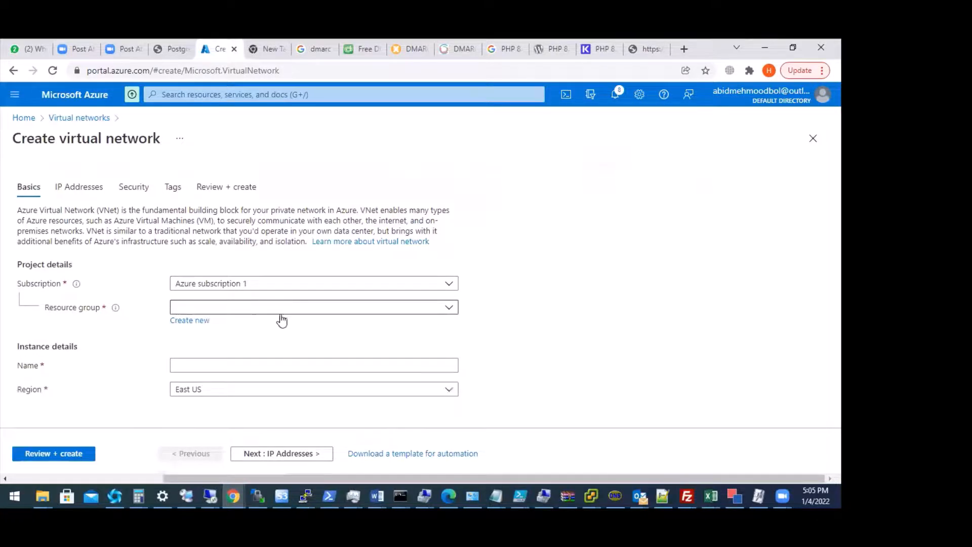
Step: Assign the virtual network to resource group OHMFirstRManger, name it myfirstazurevpc and continue to its IP address settings
left_click(440, 309)
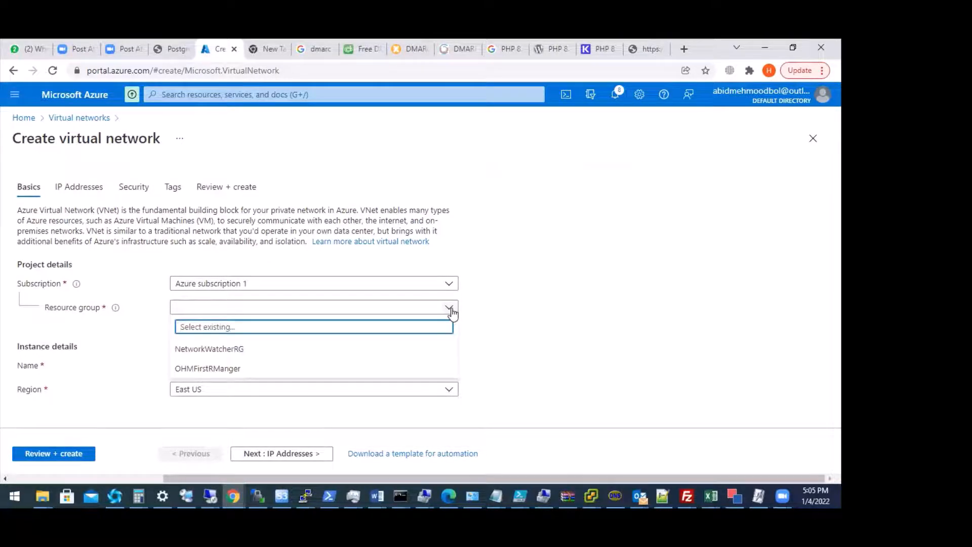
left_click(240, 368)
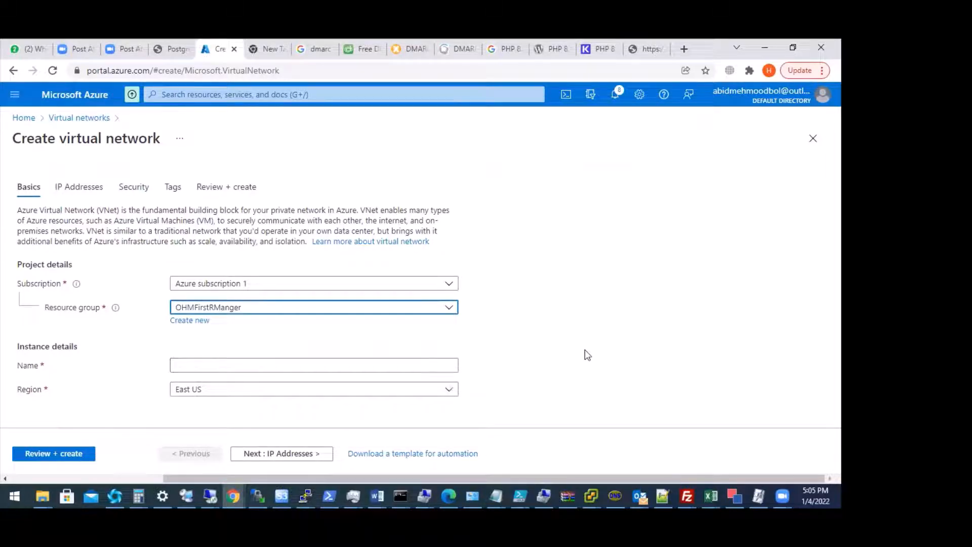
left_click(208, 366)
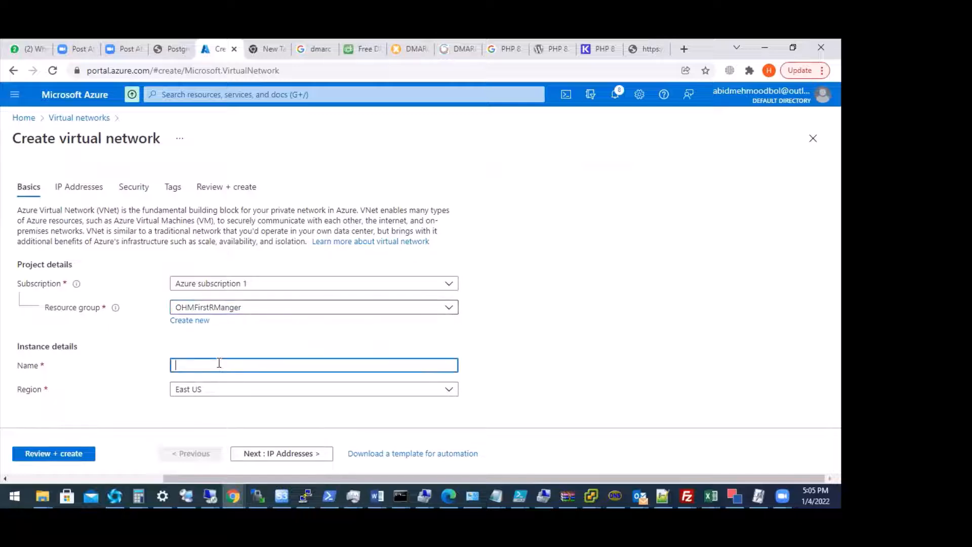
type("m")
key("BackSpace")
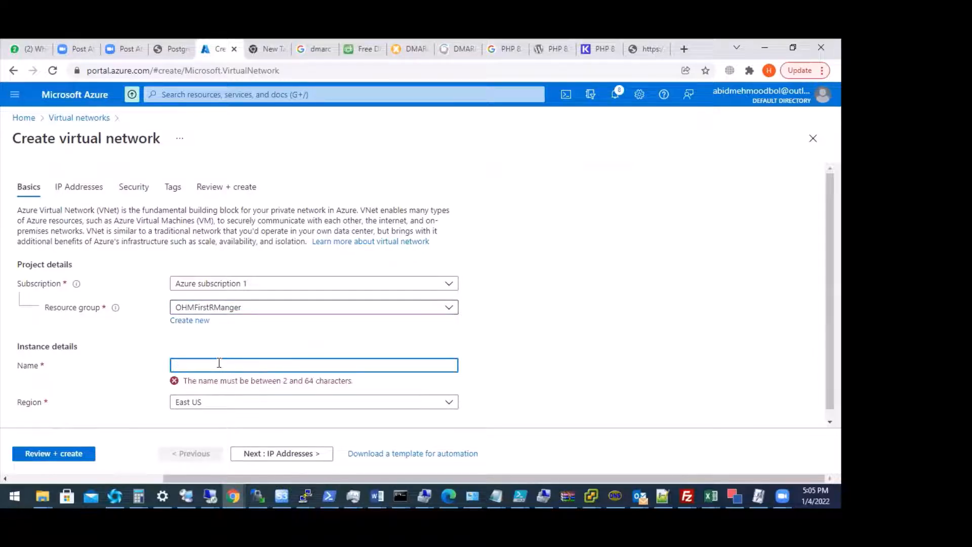
type("myfirst")
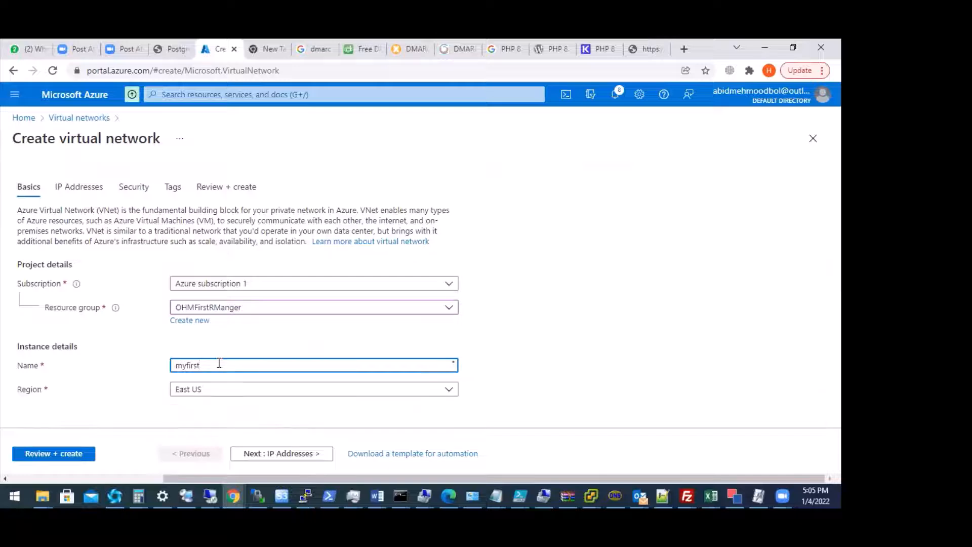
type("azur")
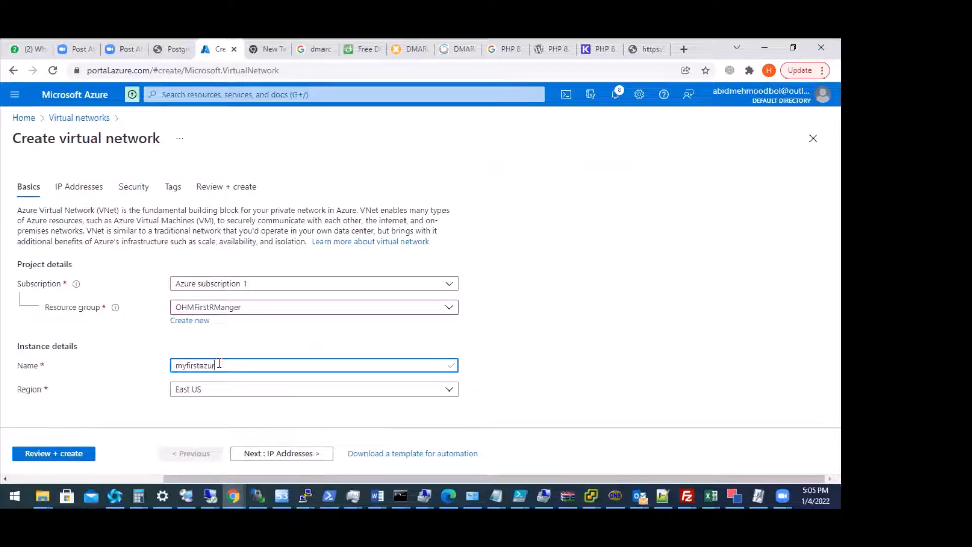
type("e-p")
type("c")
left_click(278, 454)
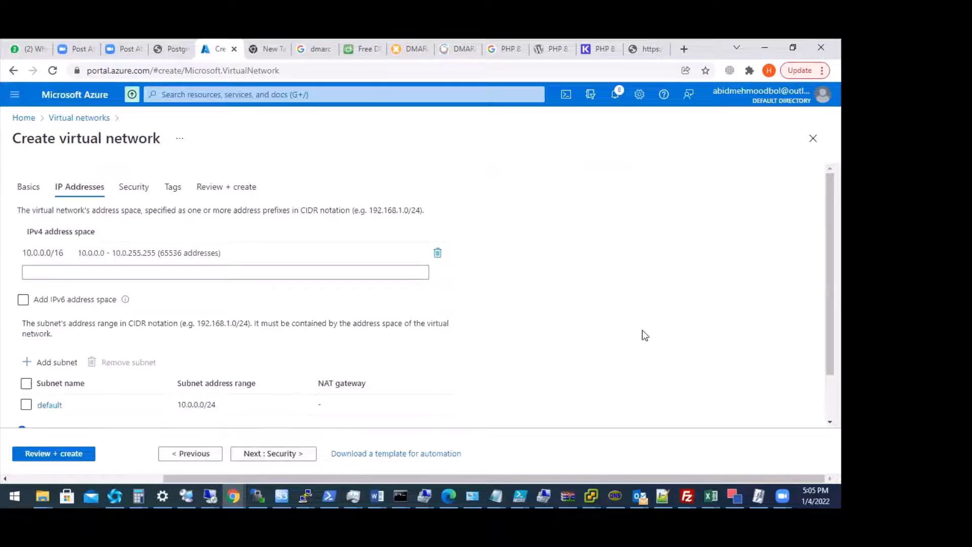
Step: Start adding a subnet to the virtual network's existing IPv4 address space and check its NAT gateway options
left_click(154, 269)
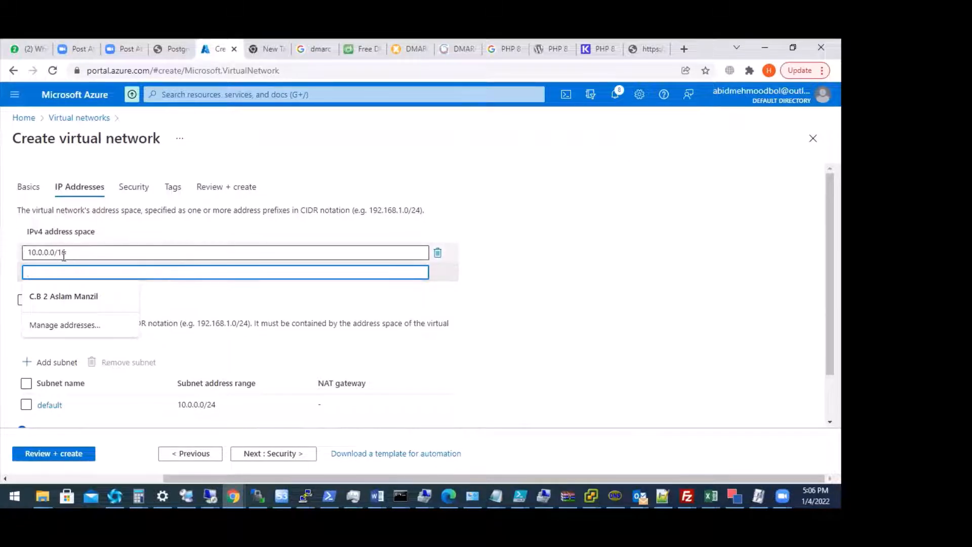
left_click(572, 320)
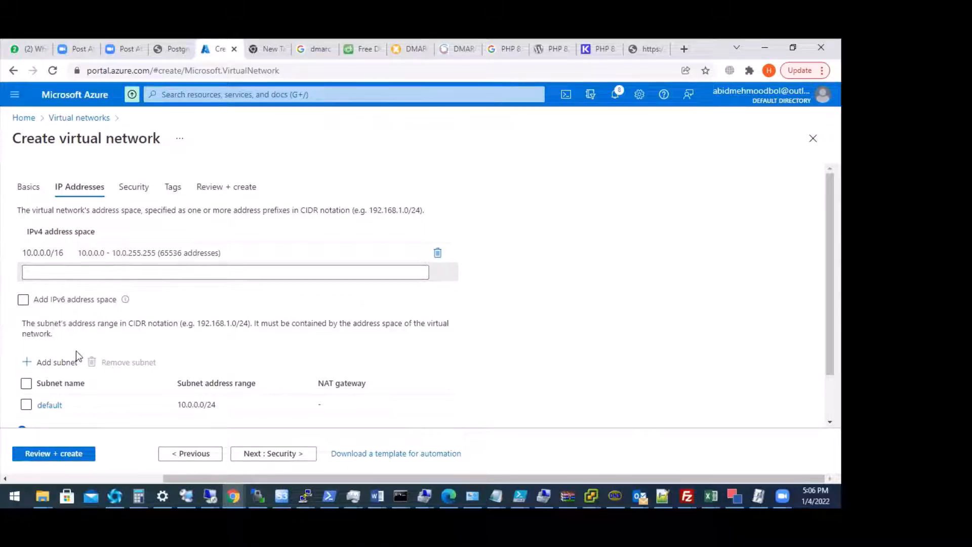
left_click(46, 362)
scroll(322, 344, "down", 1)
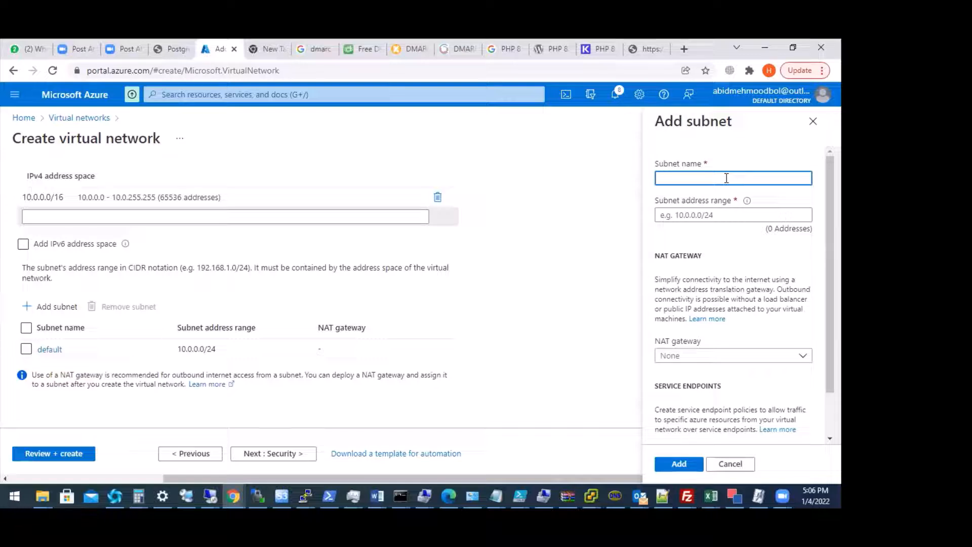
left_click(802, 357)
left_click(802, 358)
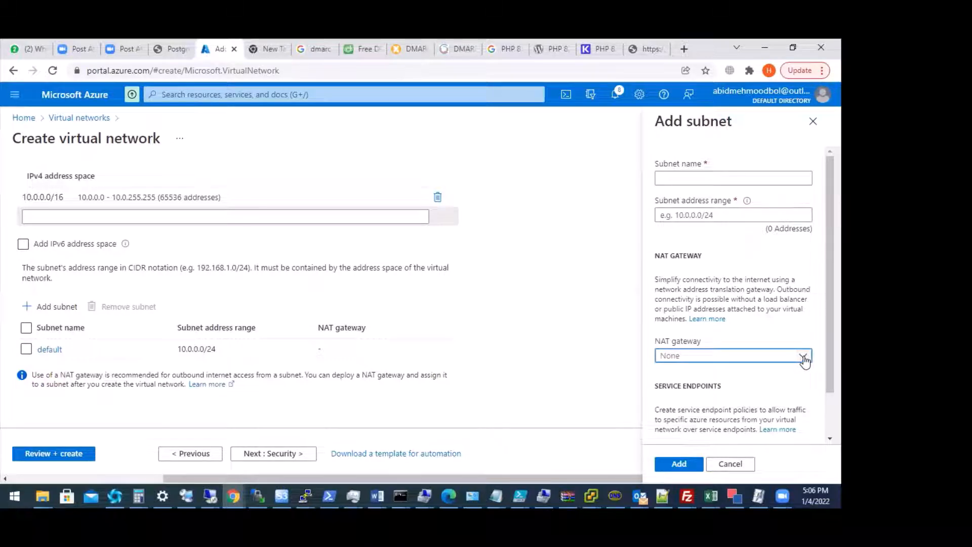
Step: Name the new subnet subnet1
left_click(749, 176)
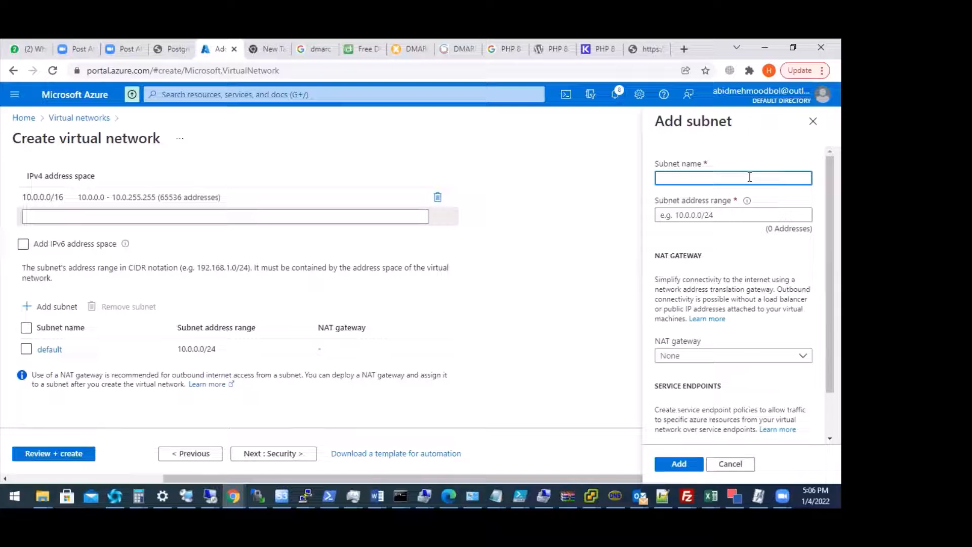
type("subne")
type("tgate")
key("BackSpace")
key("BackSpace")
key("BackSpace")
type("1")
Step: Try 10.0.0.0/24 as the subnet's address range, and correct it to 10.0.1.0/24
left_click(718, 215)
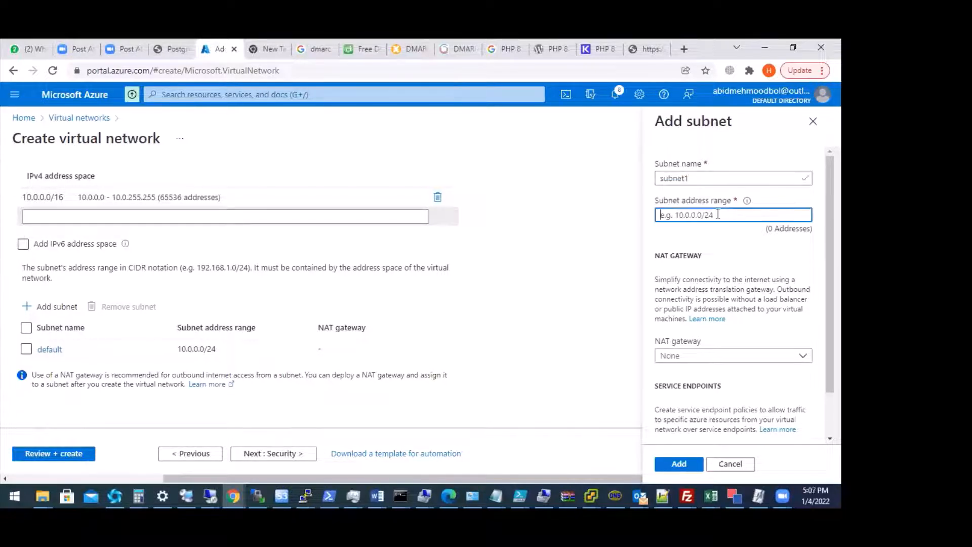
type("10")
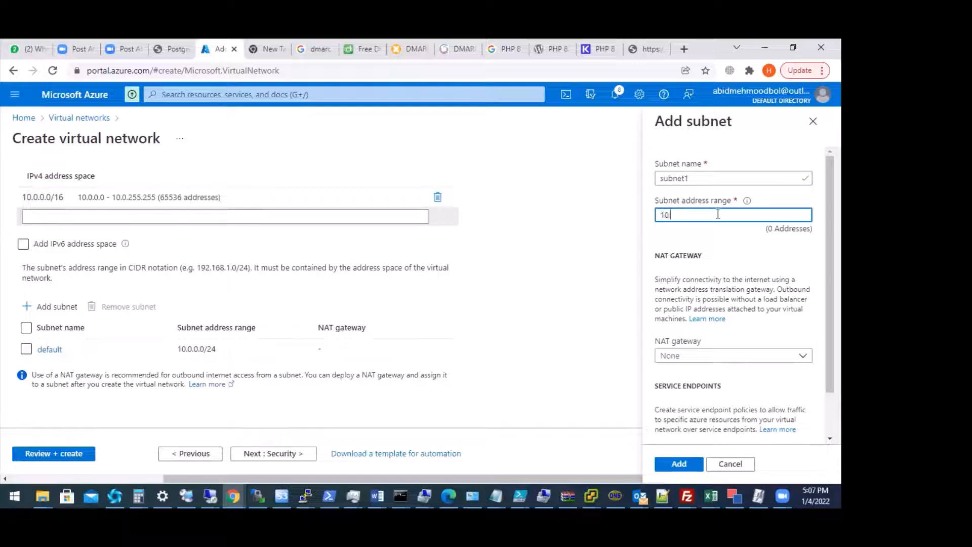
type(".0.0.")
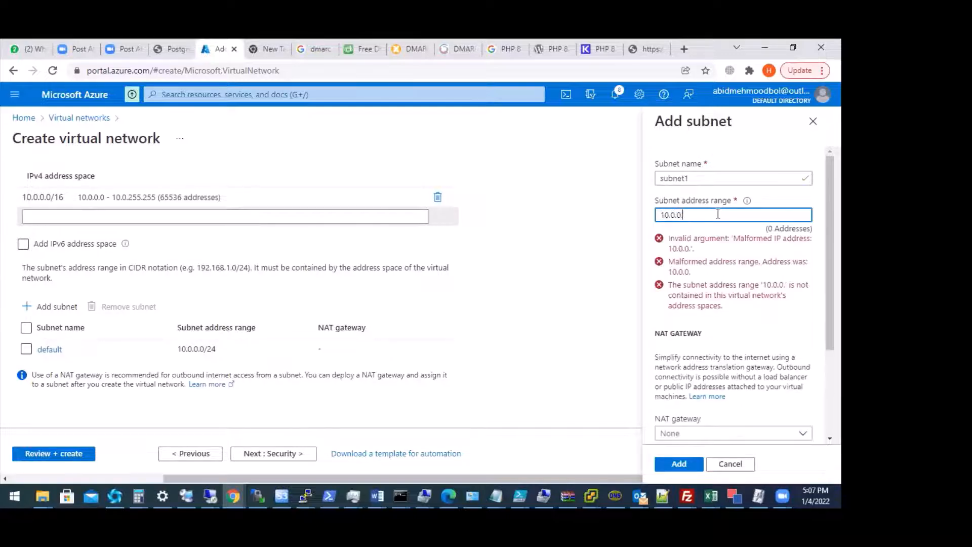
type("0/24")
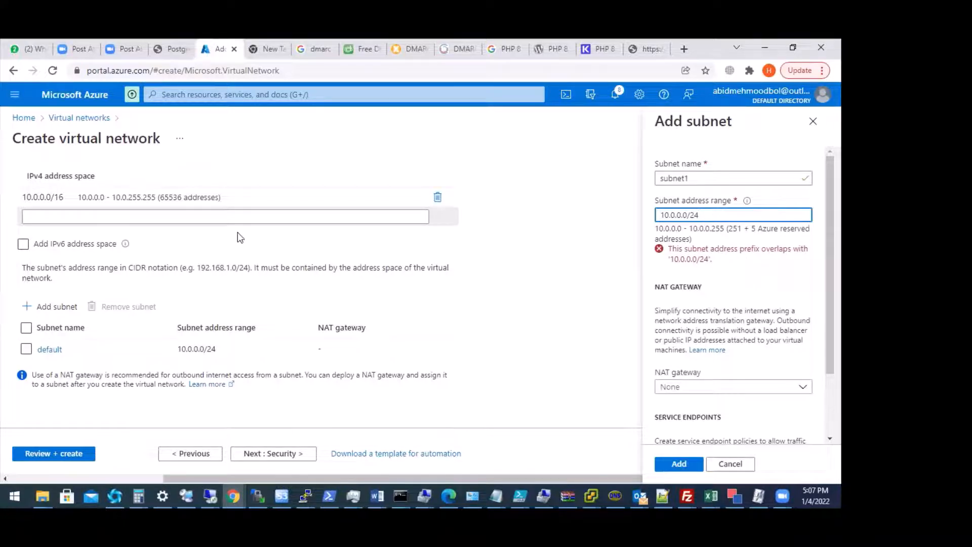
left_click(681, 214)
key("BackSpace")
type("1")
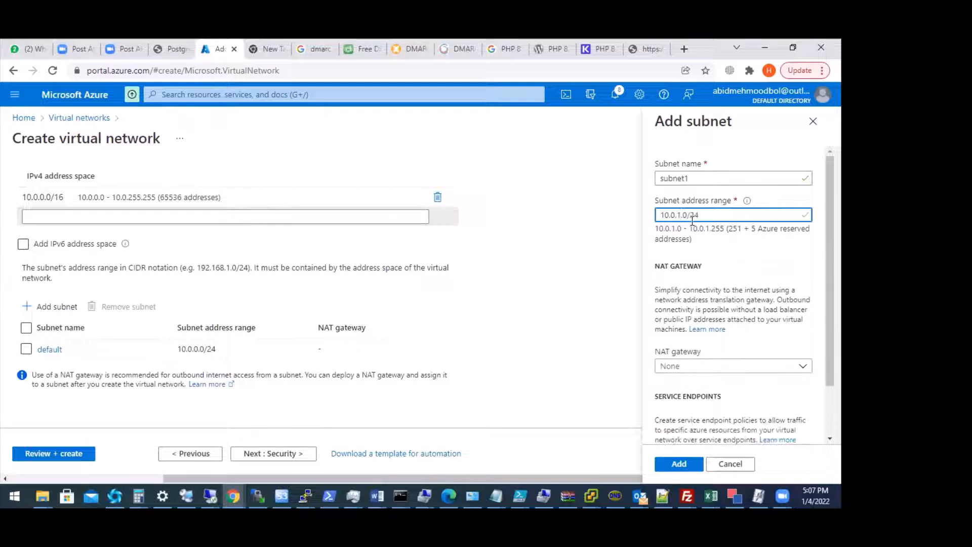
left_click(732, 260)
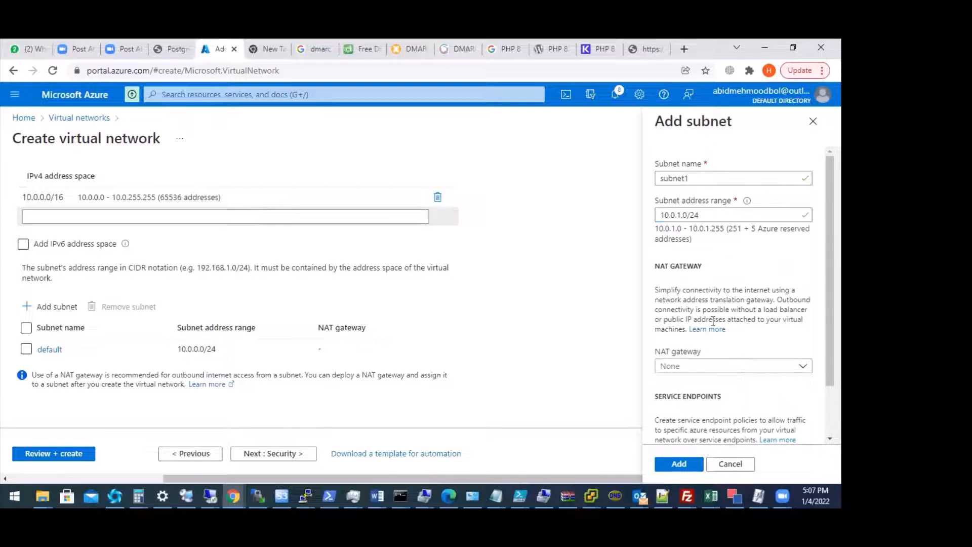
Step: Add subnet1 with no NAT gateway or service endpoints, and dismiss the blank form for another subnet
left_click(760, 366)
left_click(798, 370)
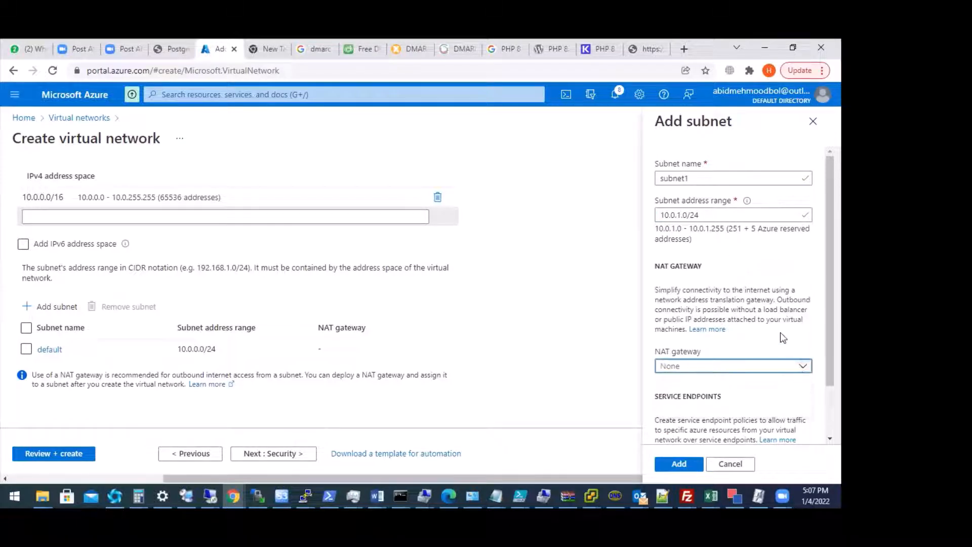
scroll(780, 332, "down", 2)
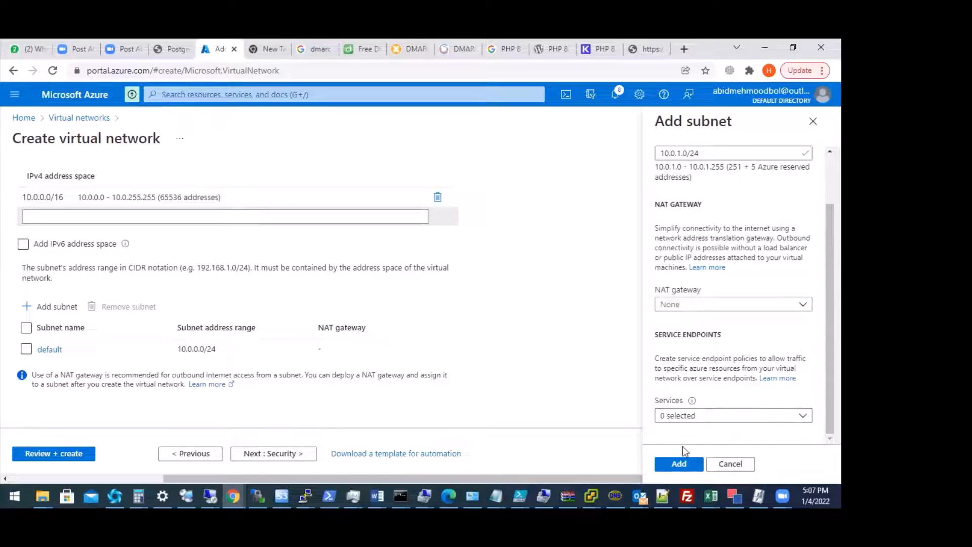
left_click(679, 462)
scroll(536, 369, "down", 1)
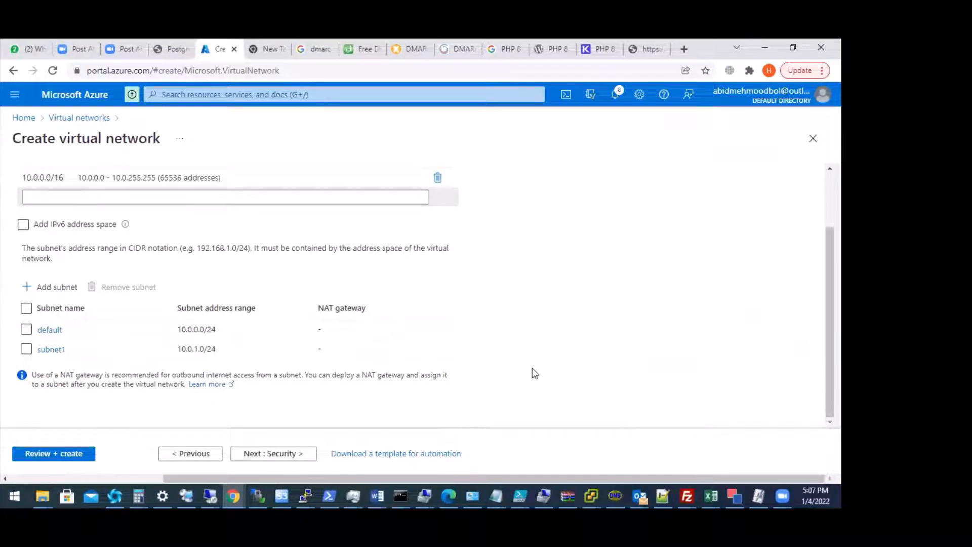
left_click(54, 289)
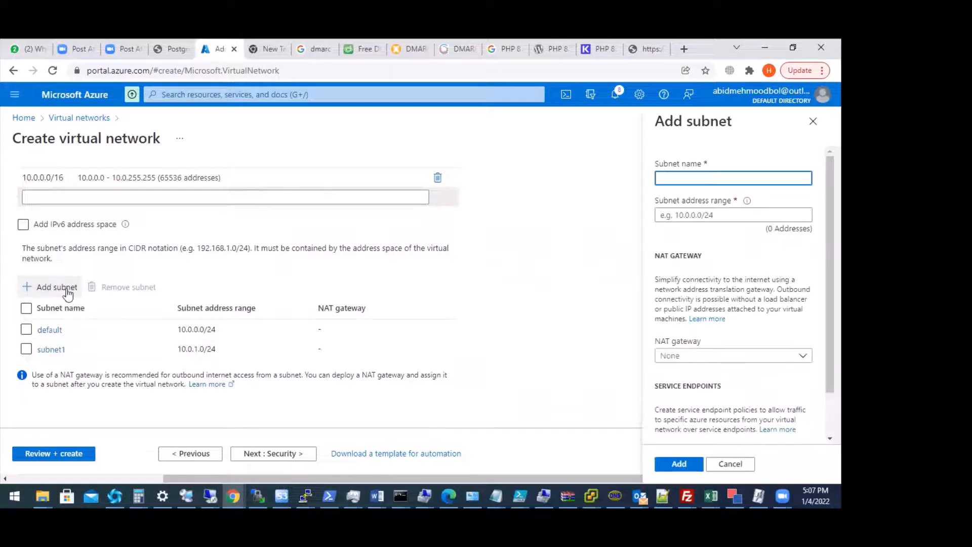
left_click(742, 470)
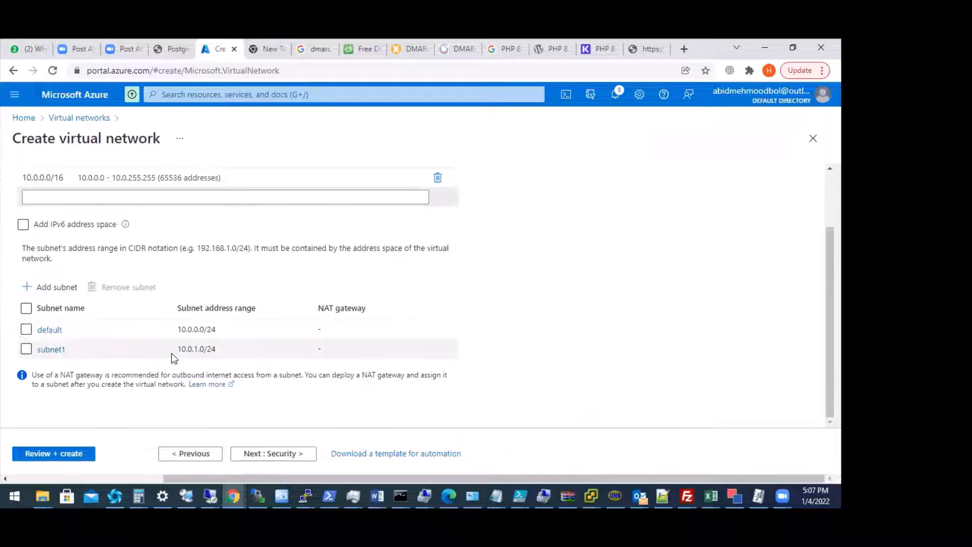
Step: Keep BastionHost, DDoS protection and firewall disabled, leave the tags empty, and create the virtual network after reviewing it
left_click(276, 459)
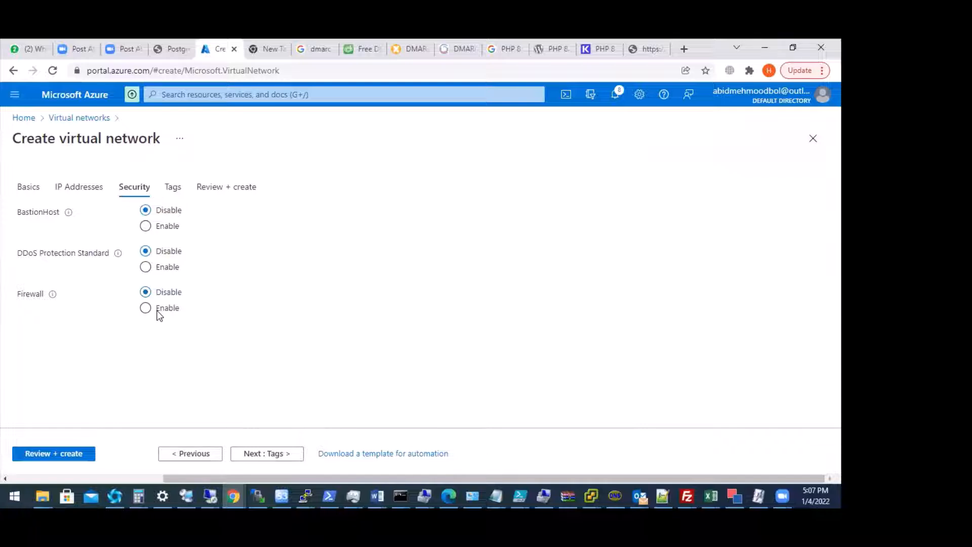
left_click(260, 458)
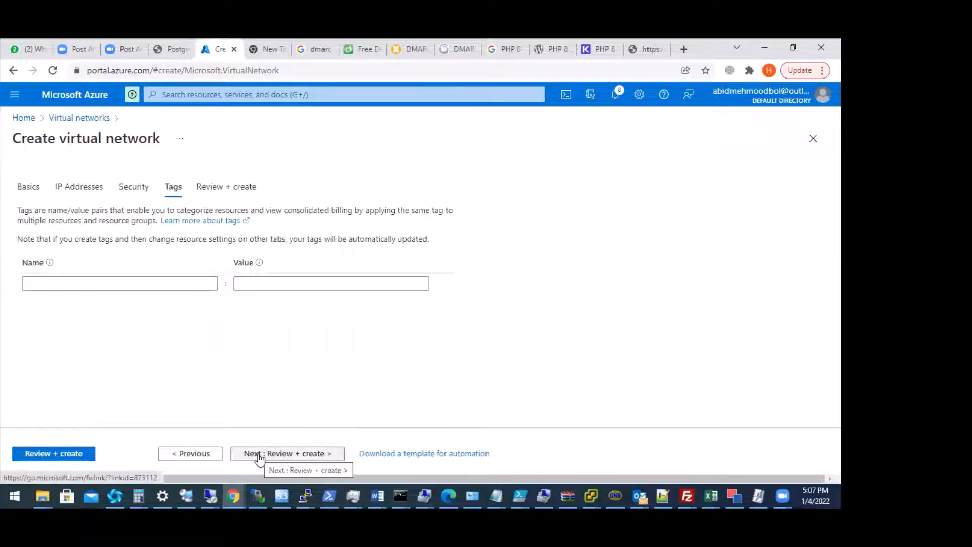
left_click(259, 456)
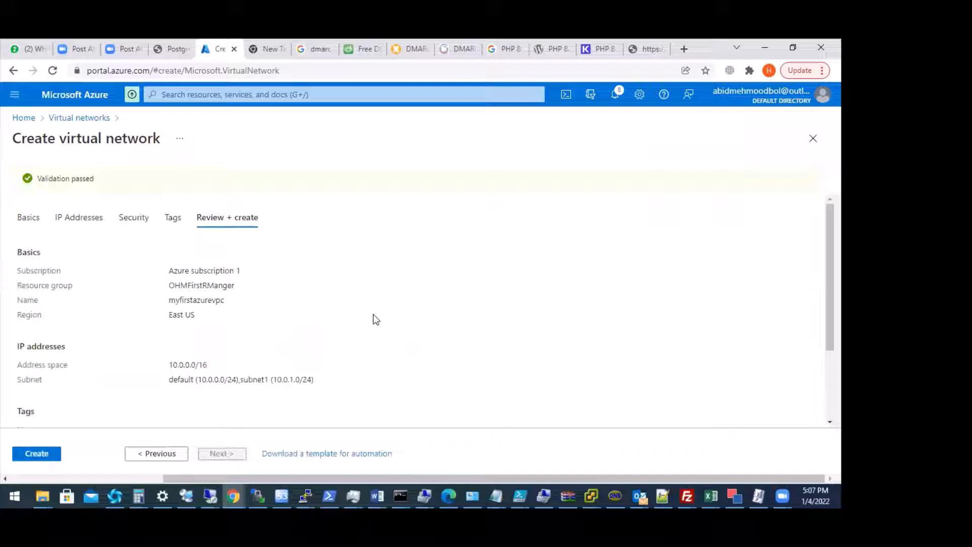
left_click(46, 454)
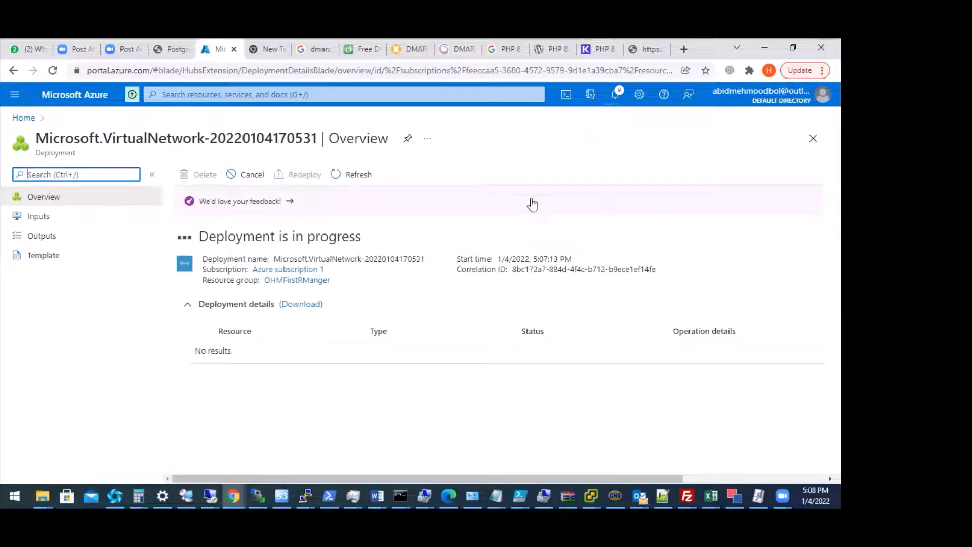
Step: Return to the portal's home page, search for VM and open the Virtual machines service
left_click(22, 117)
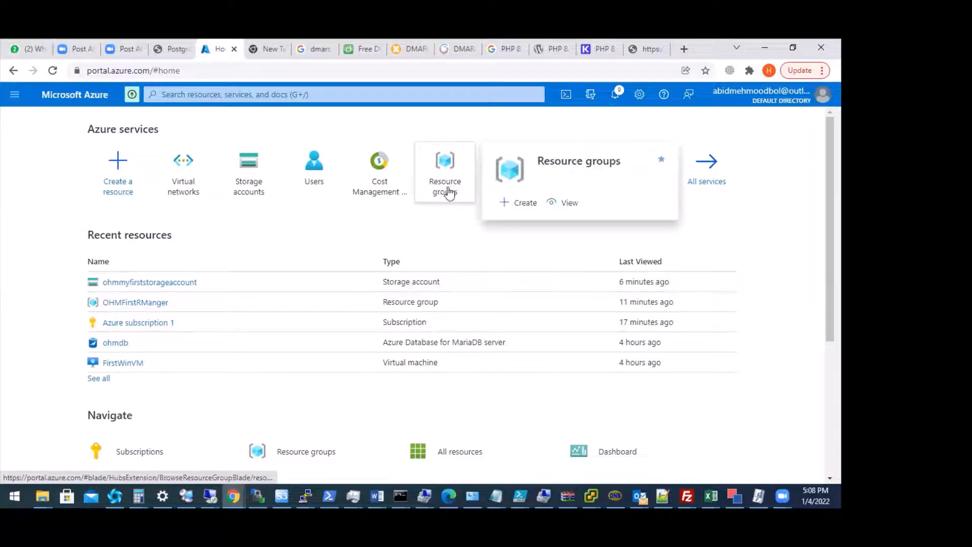
mouse_move(190, 199)
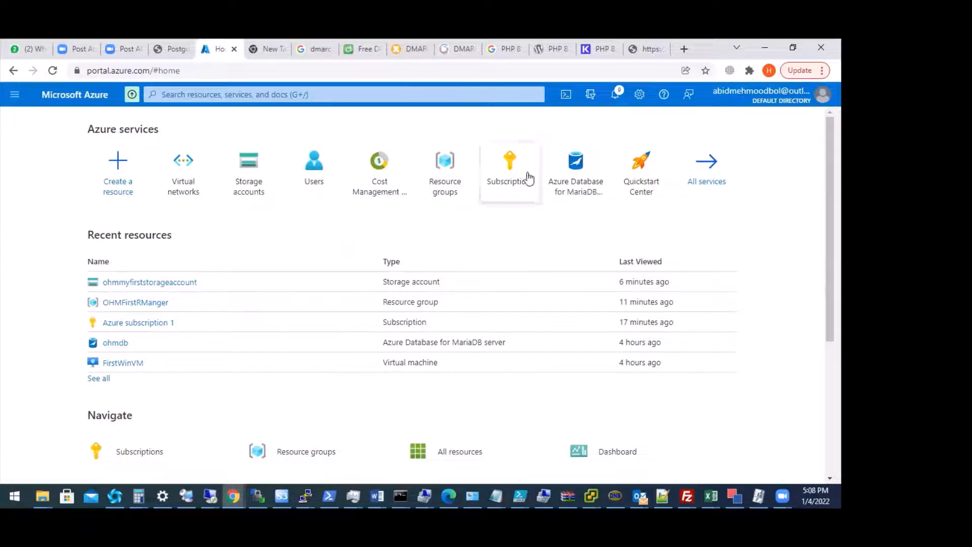
left_click(299, 90)
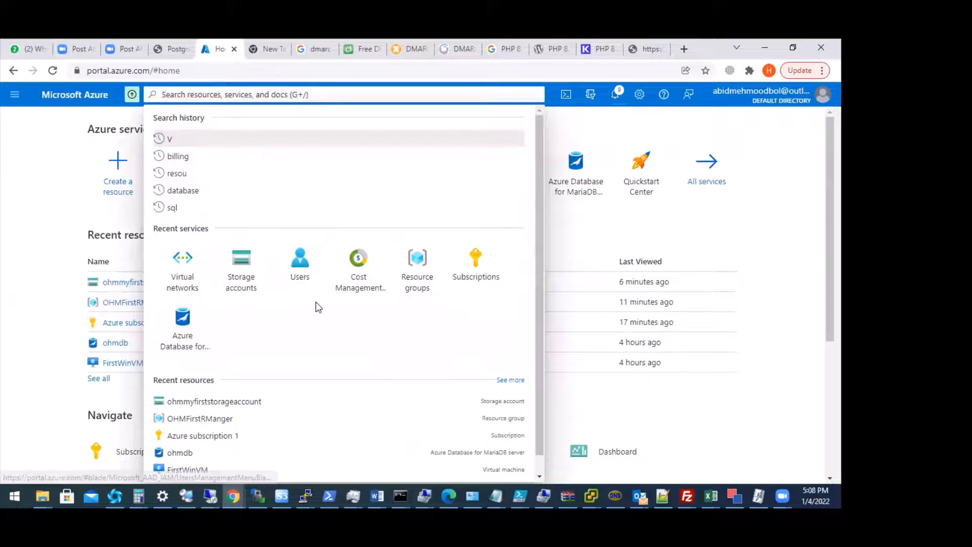
type("VM")
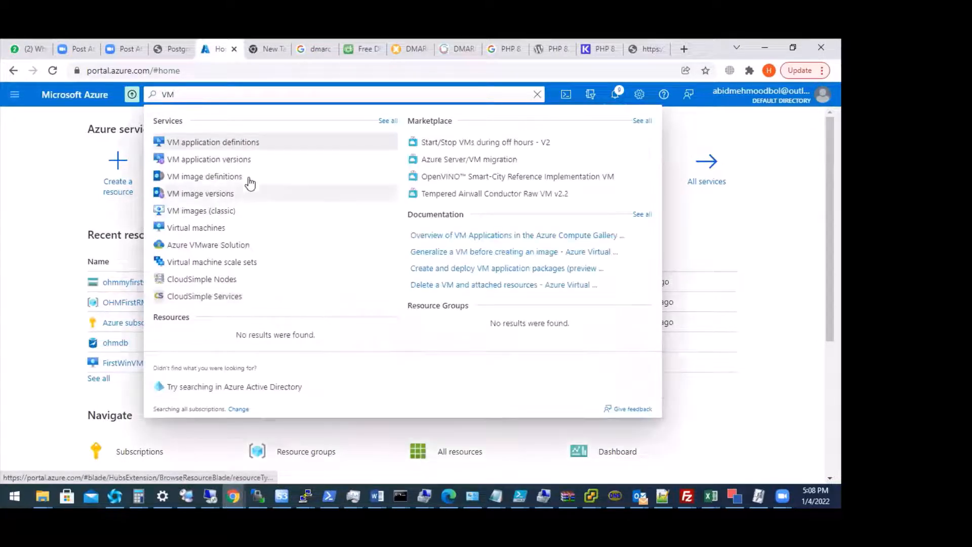
left_click(218, 232)
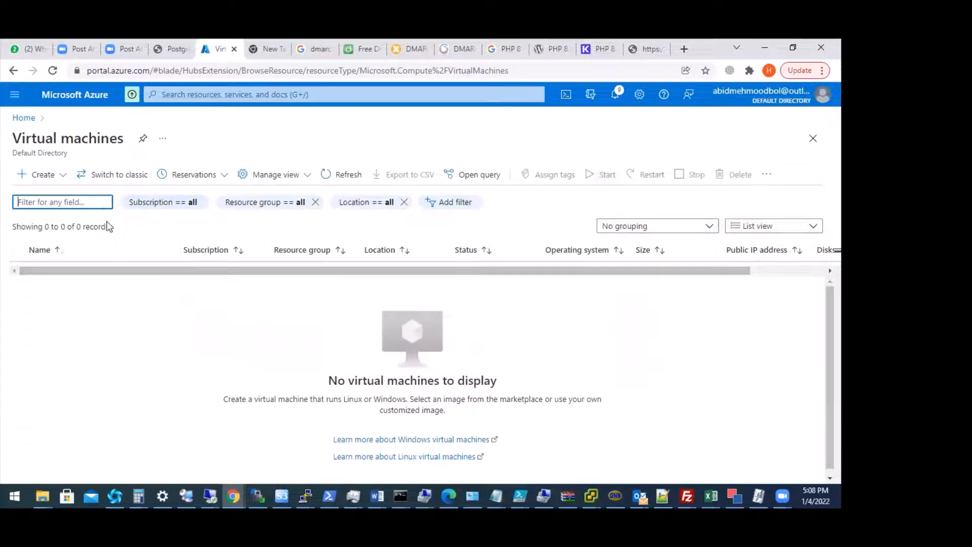
Step: Start a new virtual machine in resource group OHMFirstRManger and name it myfirstvmonmyvpc
left_click(42, 177)
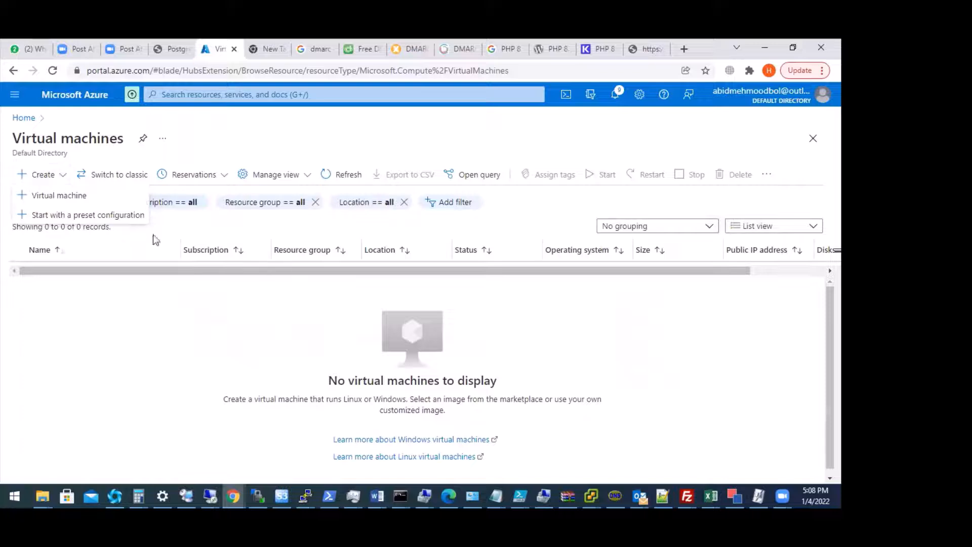
left_click(72, 195)
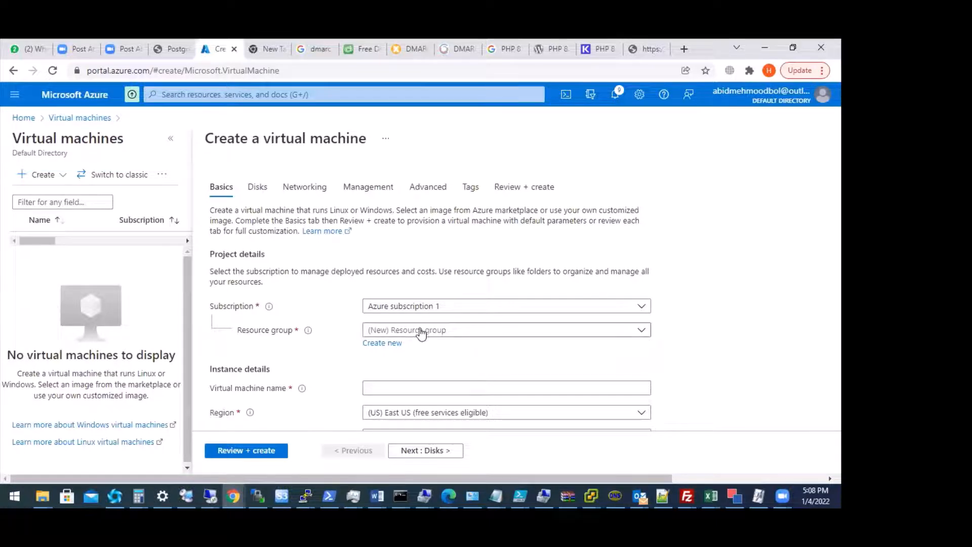
left_click(609, 334)
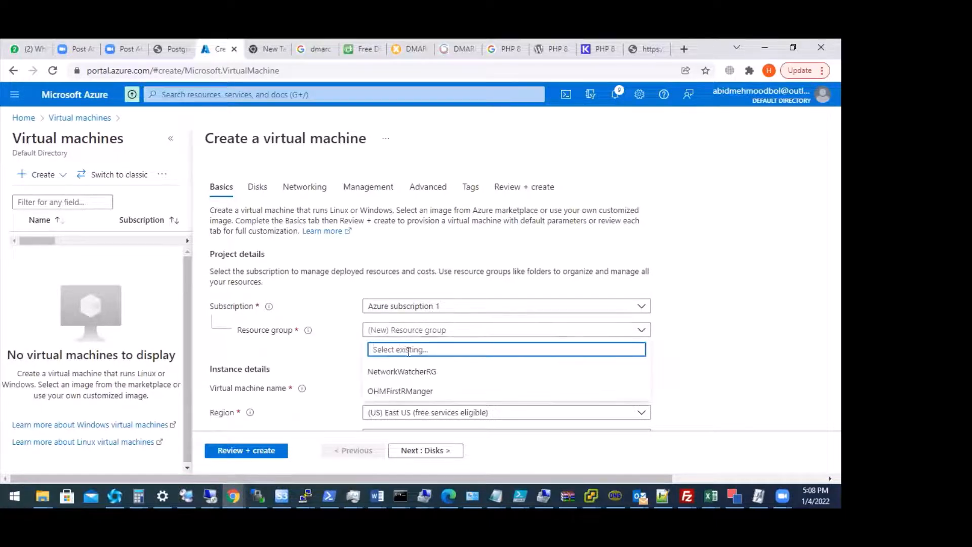
left_click(419, 393)
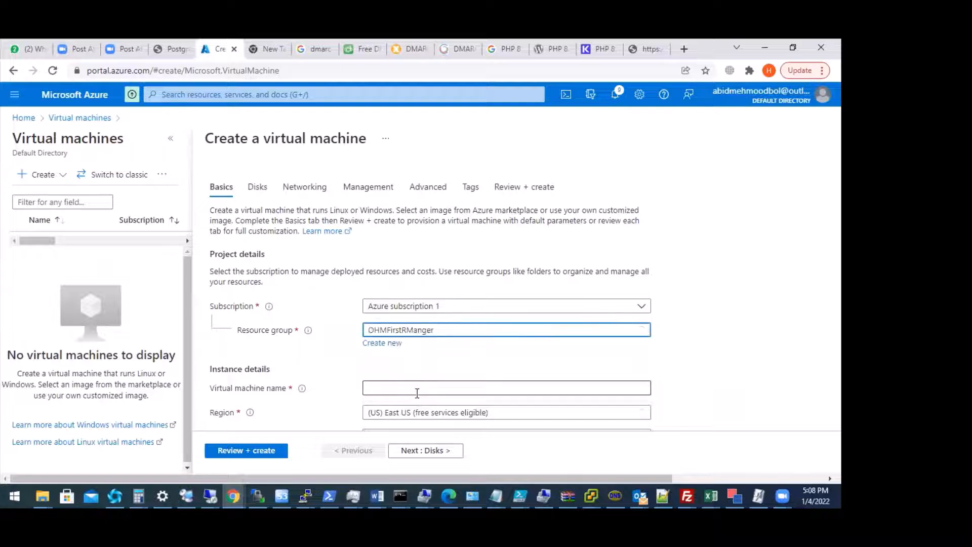
scroll(420, 387, "down", 3)
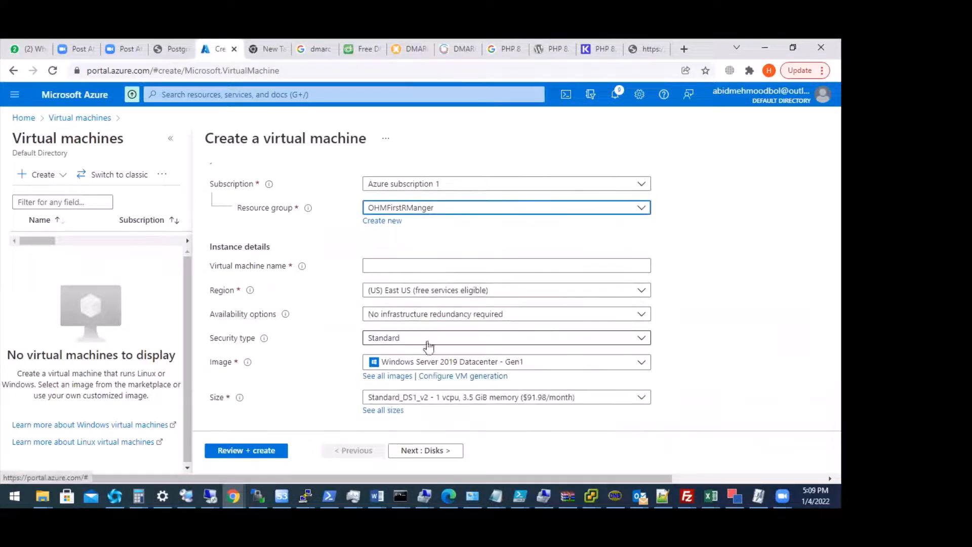
left_click(474, 263)
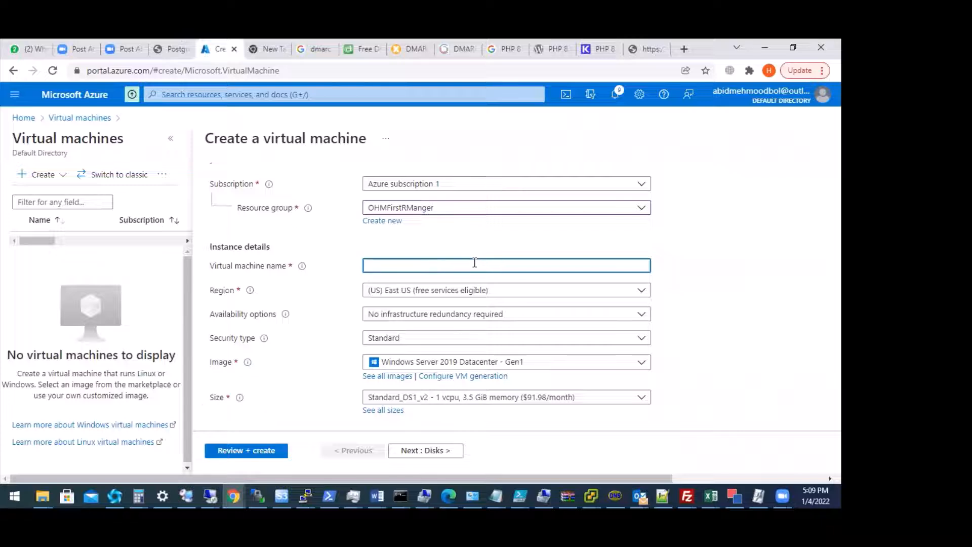
type("myfirstvmonmyvpc")
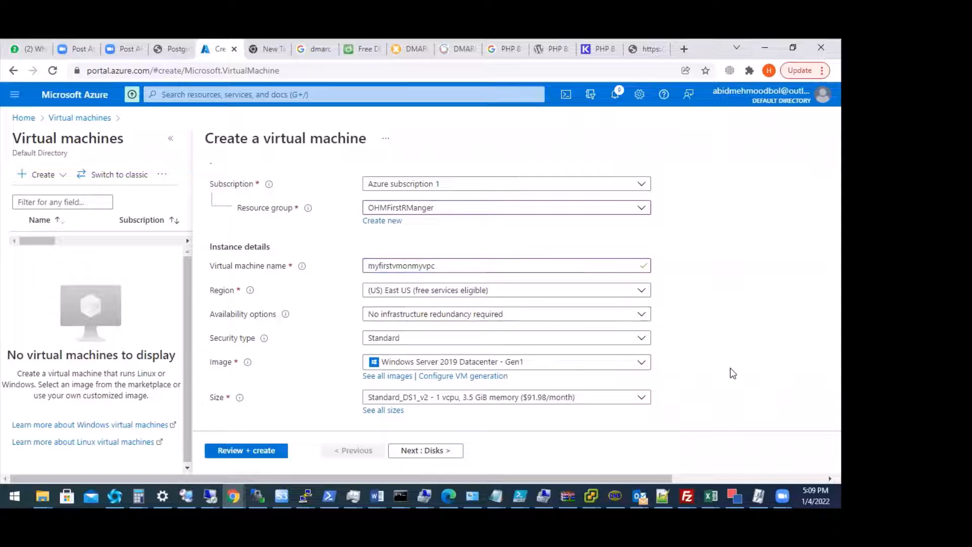
Step: Set the administrator username to ohmadmin, and enter and confirm the administrator account password
scroll(730, 368, "down", 3)
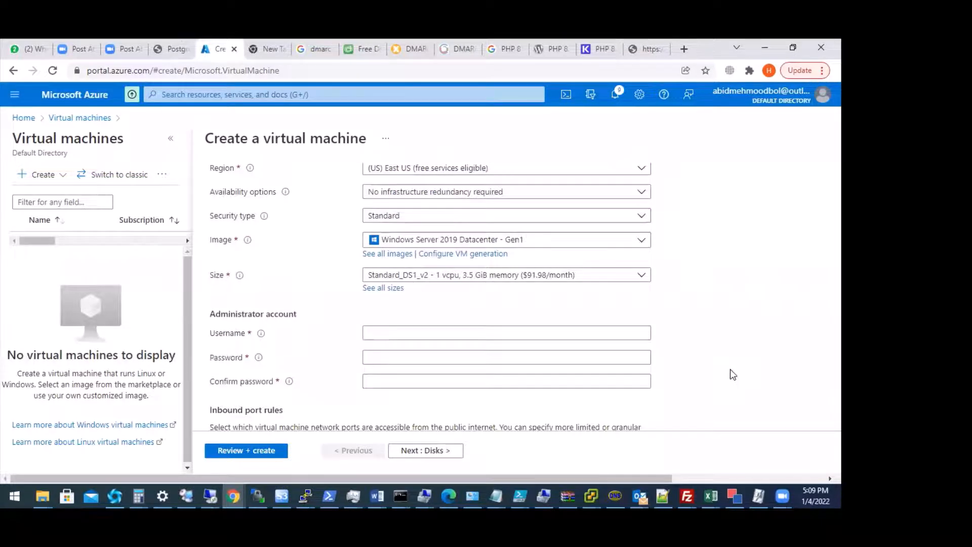
left_click(393, 333)
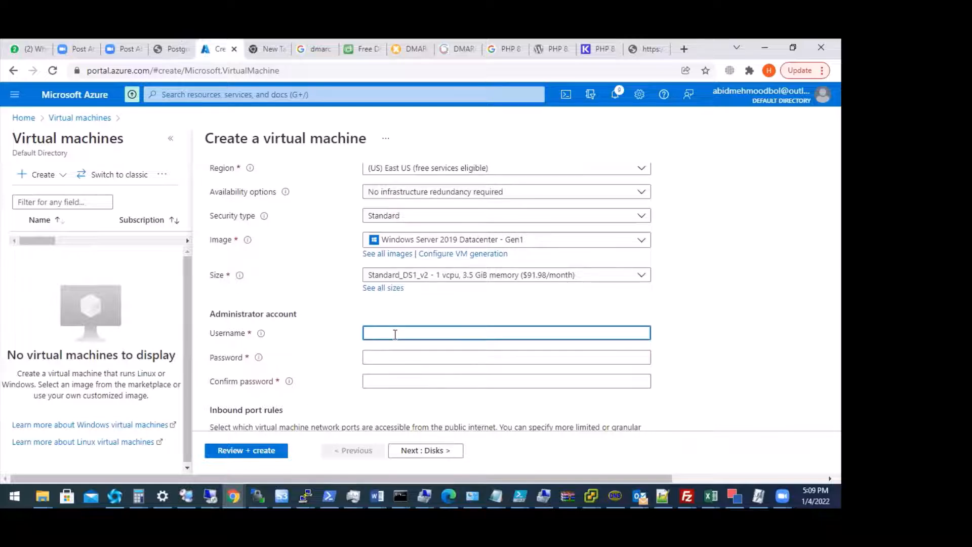
type("ohmam")
key("BackSpace")
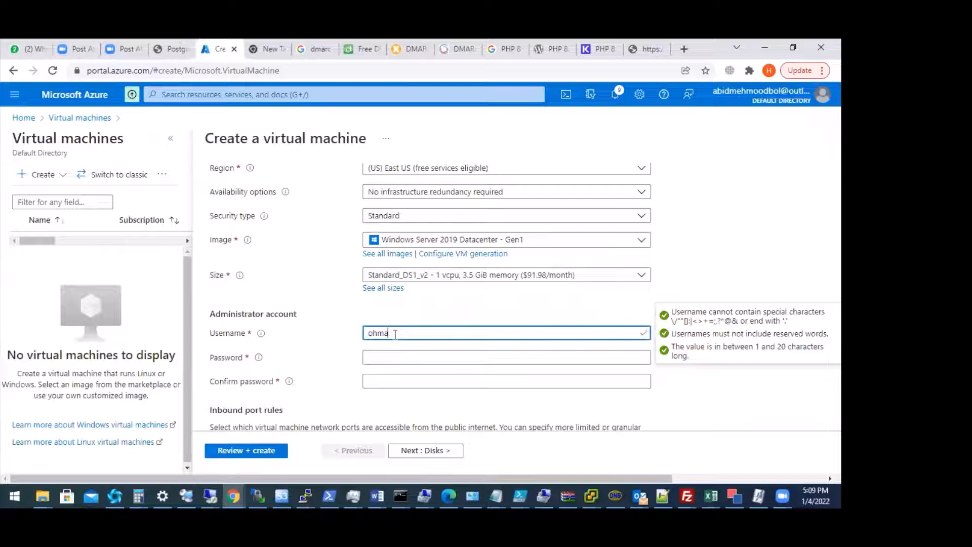
type("dmin")
key("Tab")
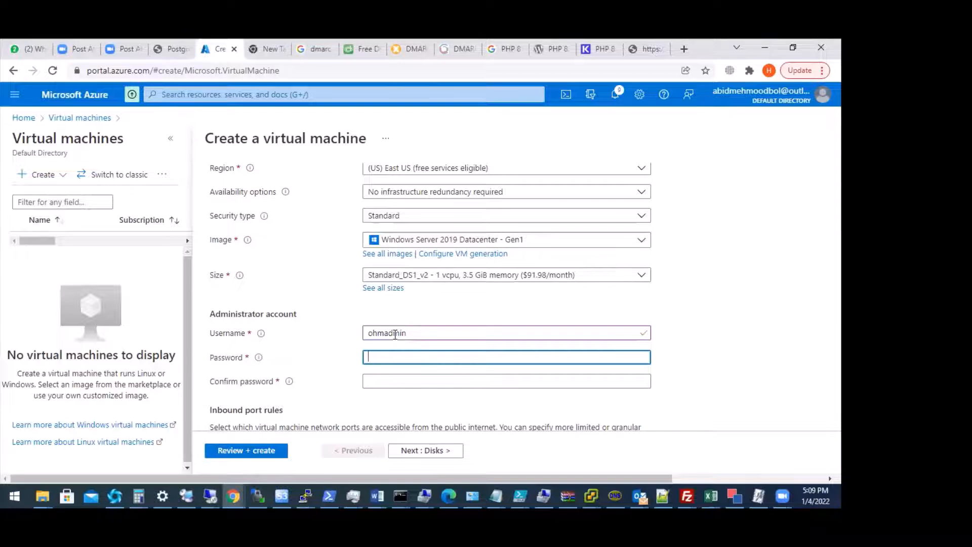
type("**********")
key("Tab")
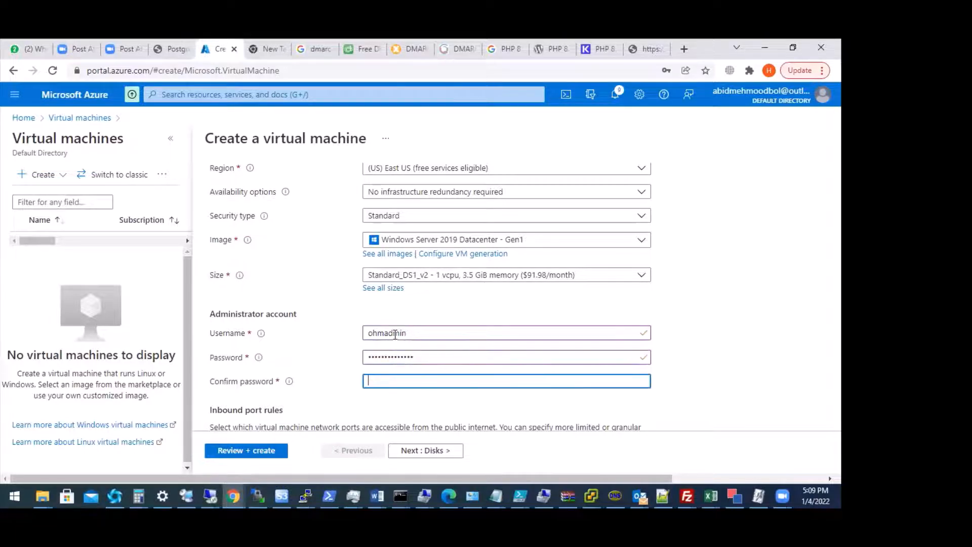
type("************")
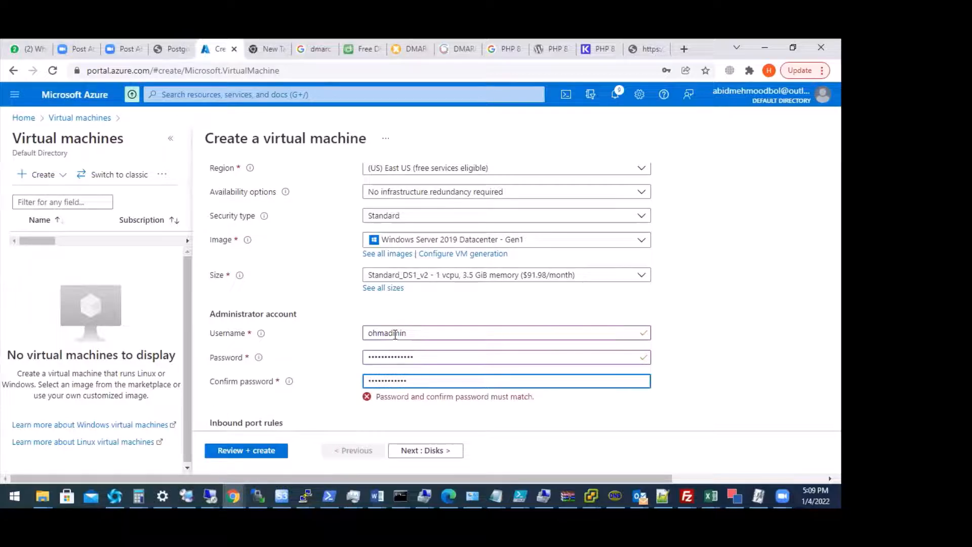
type("**")
left_click(688, 367)
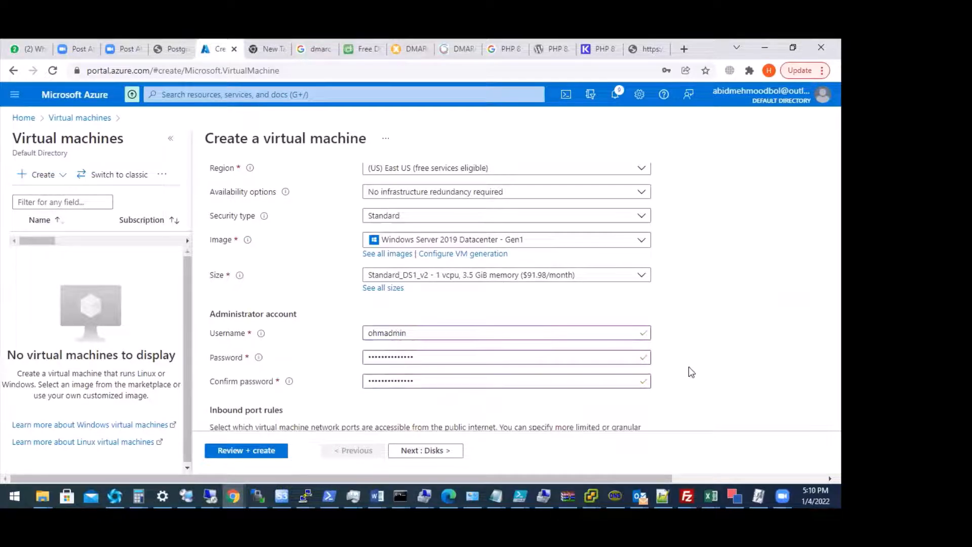
Step: Keep the default inbound port and disk settings, and place the machine in subnet1 (10.0.1.0/24) of the myfirstazurevpc network
scroll(688, 367, "down", 2)
scroll(689, 367, "down", 1)
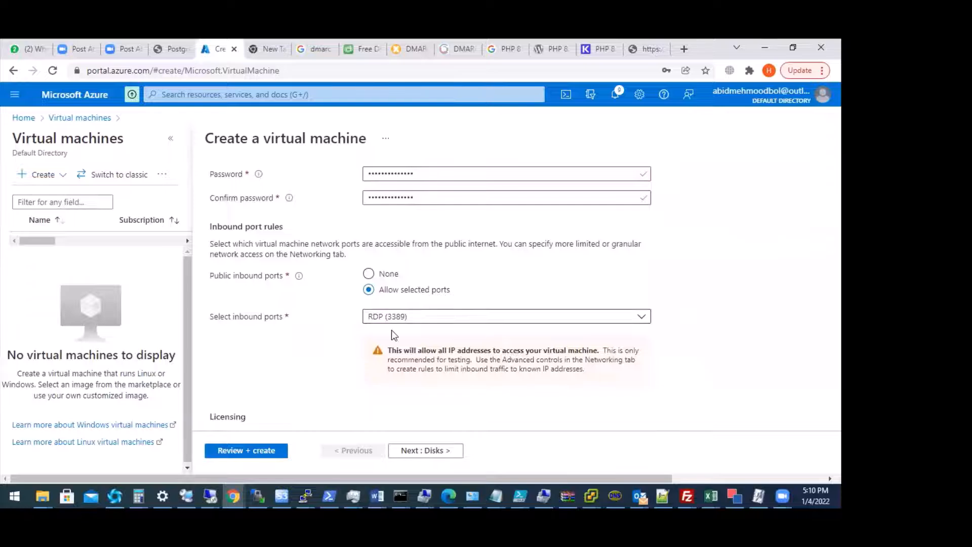
left_click(431, 450)
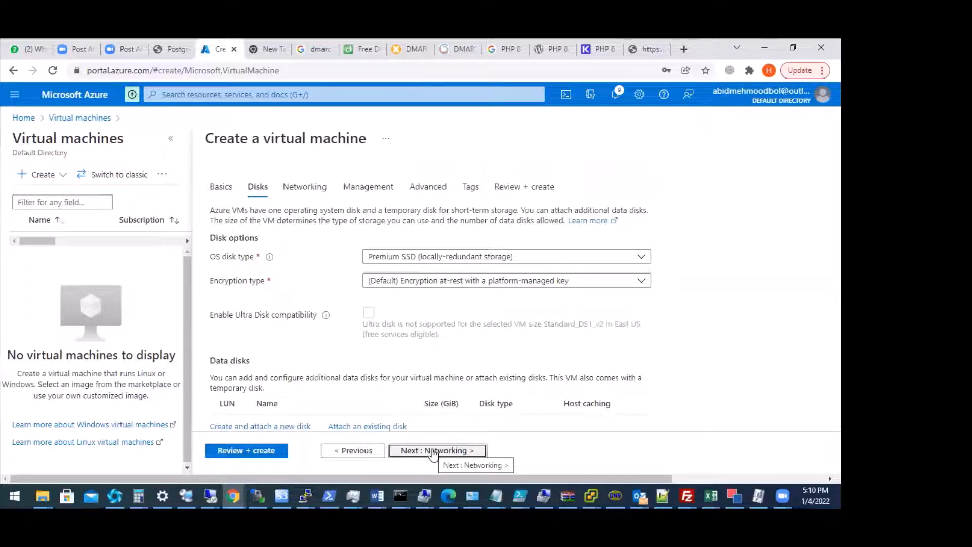
left_click(436, 451)
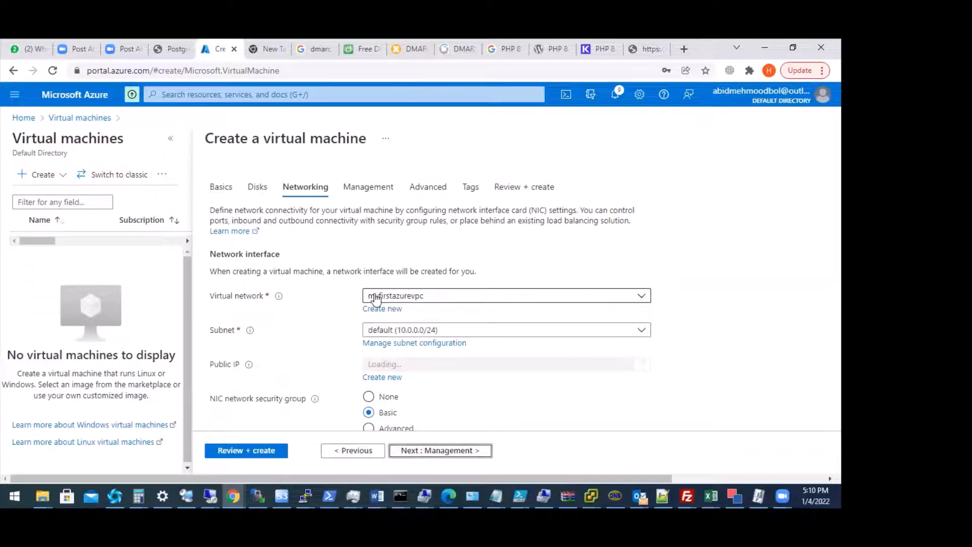
left_click(617, 332)
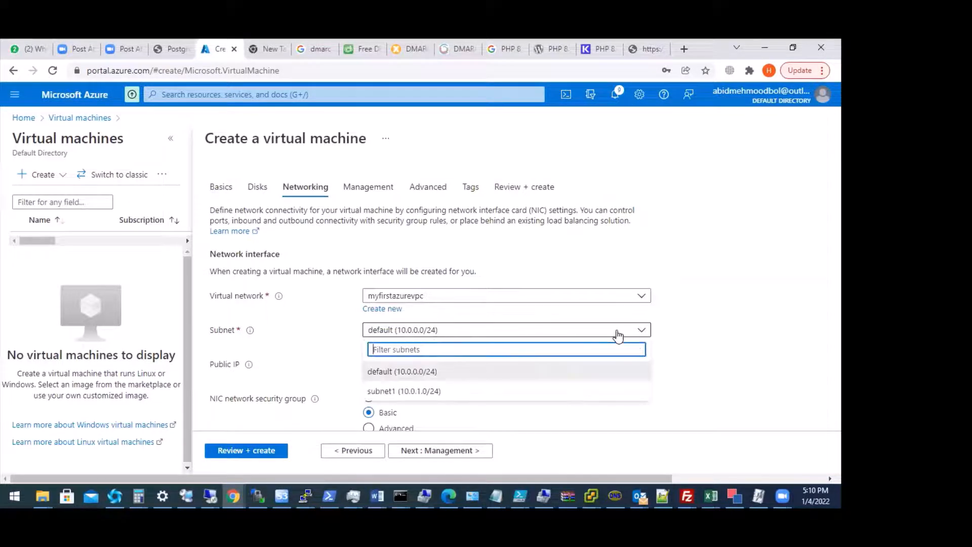
left_click(430, 390)
scroll(704, 359, "down", 1)
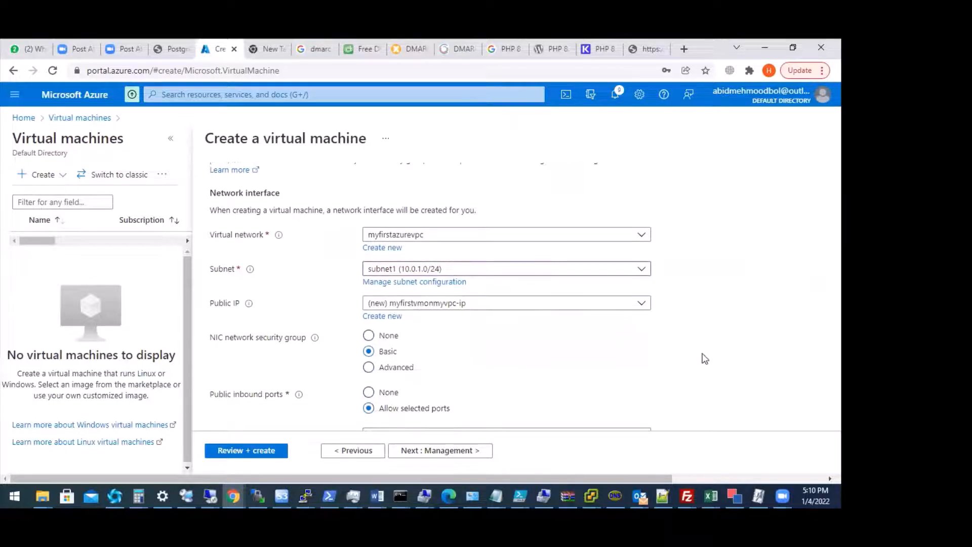
Step: Look through the public IP and subnet choices, keeping the new myfirstvmonmyvpc-ip address and subnet1
left_click(557, 305)
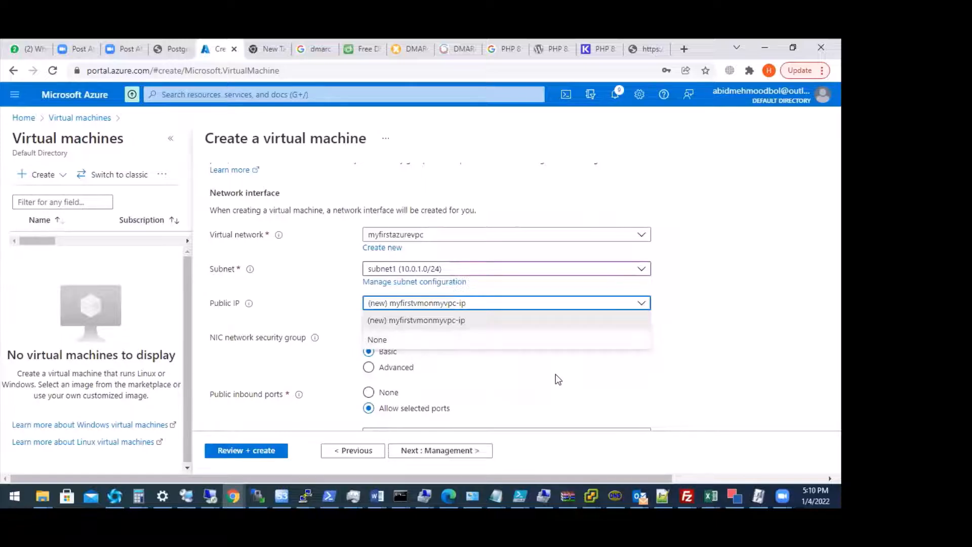
left_click(537, 379)
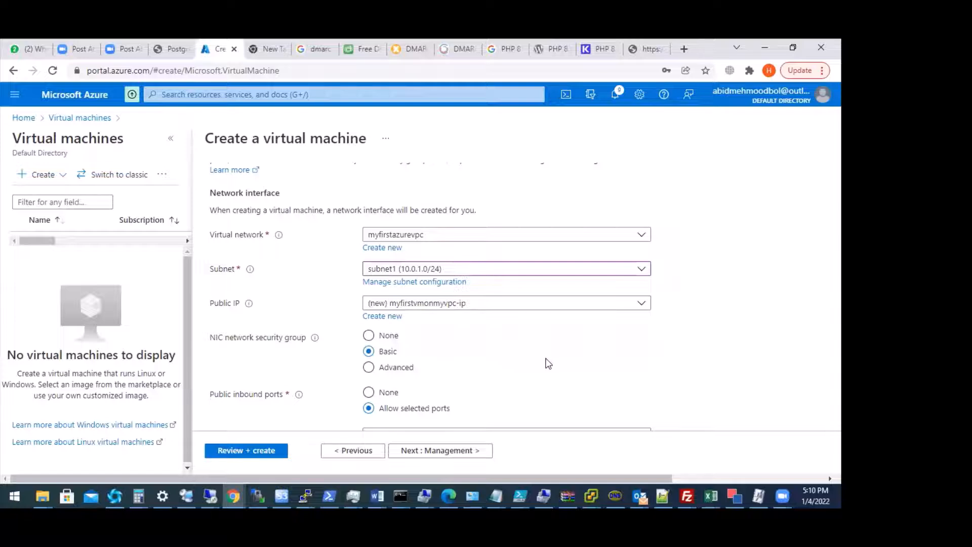
left_click(633, 271)
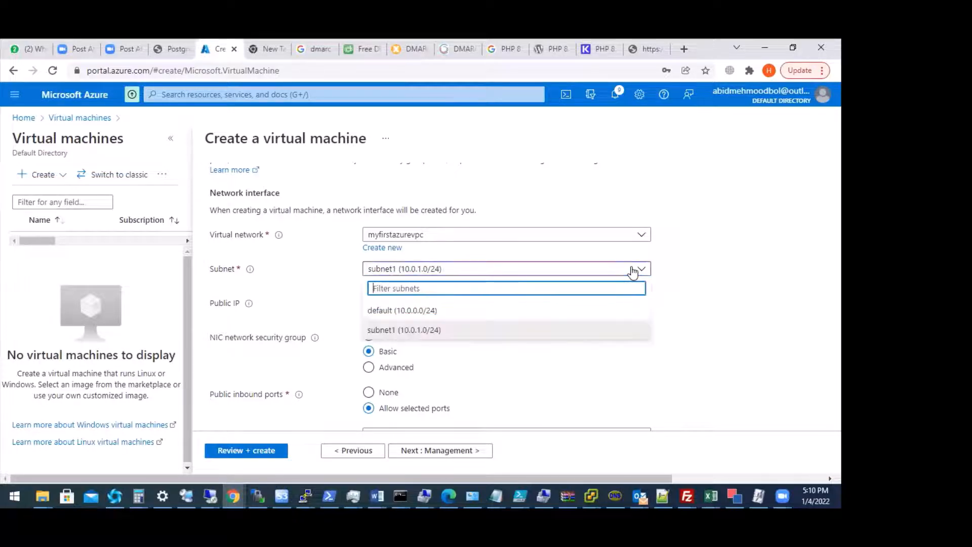
left_click(445, 332)
Step: Keep the remaining networking, management and advanced defaults, leave the tags empty, and create the virtual machine after validation
scroll(547, 366, "down", 3)
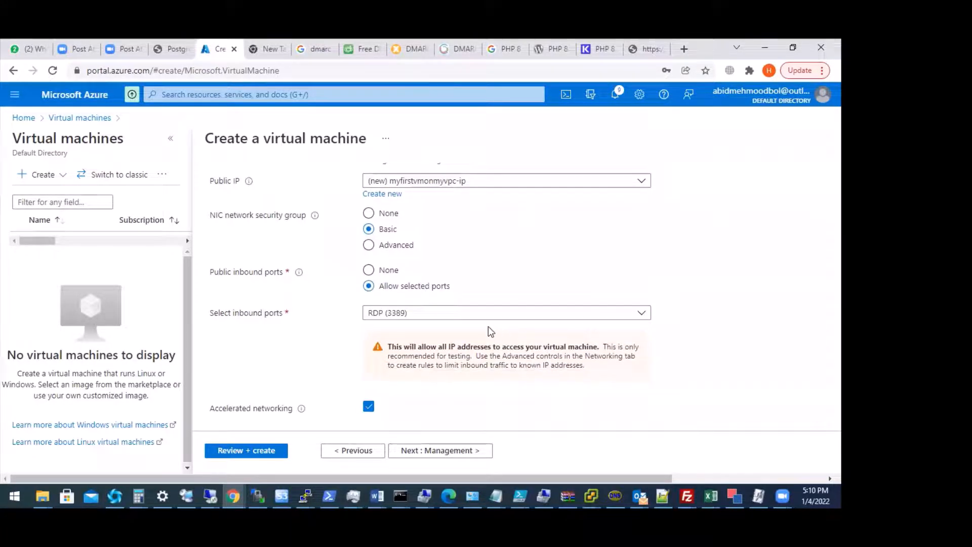
scroll(506, 358, "down", 2)
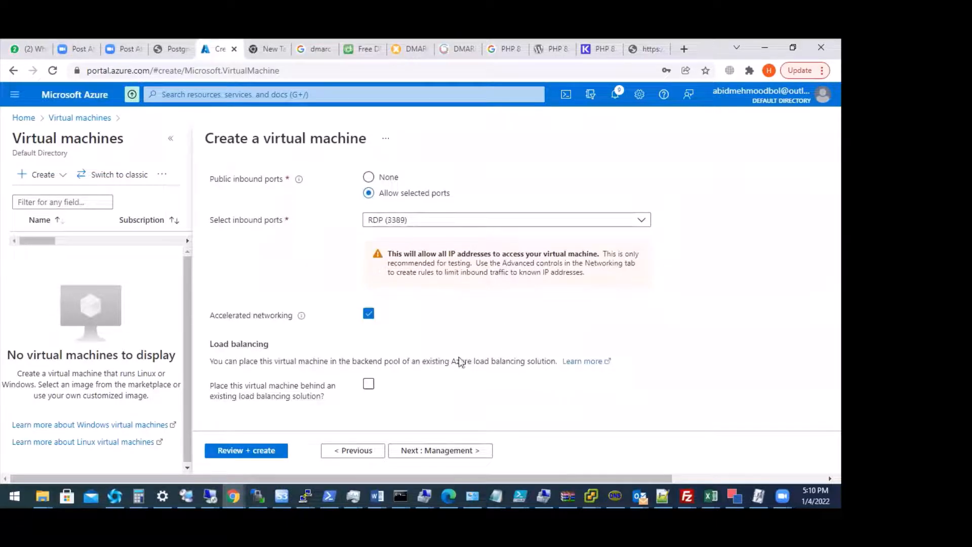
left_click(433, 451)
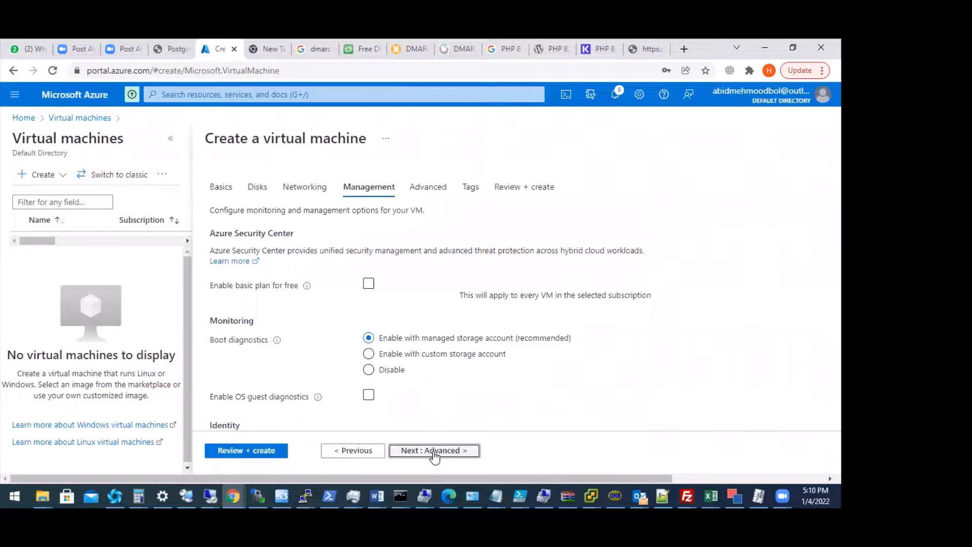
left_click(433, 451)
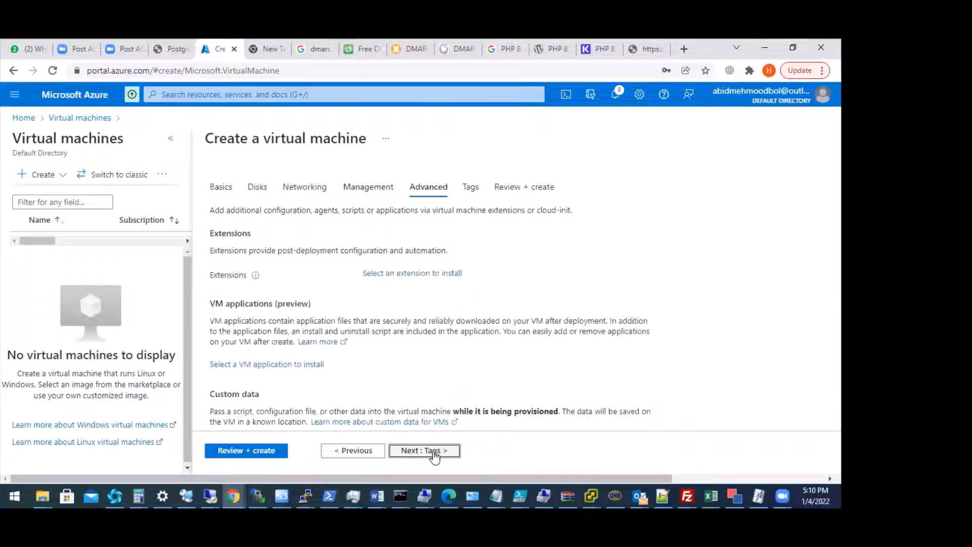
left_click(432, 451)
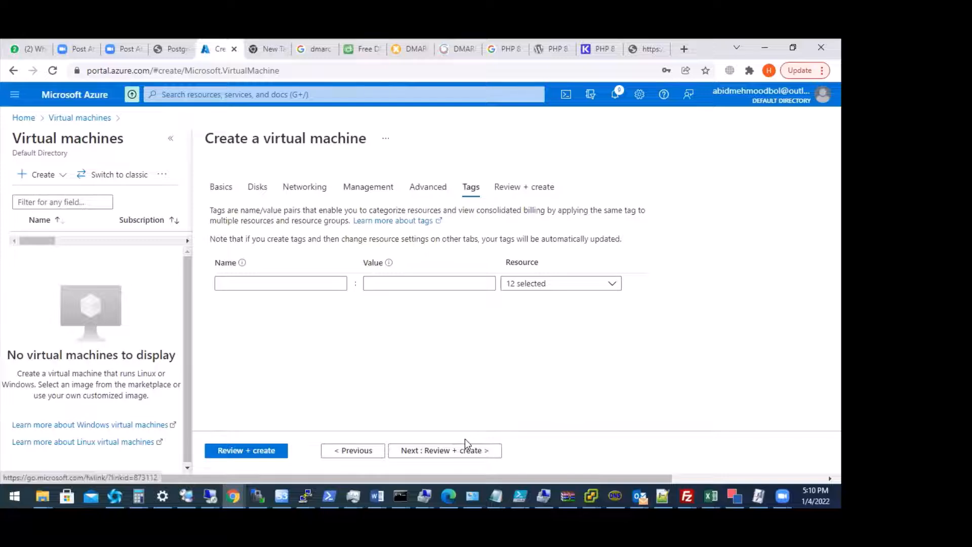
left_click(461, 452)
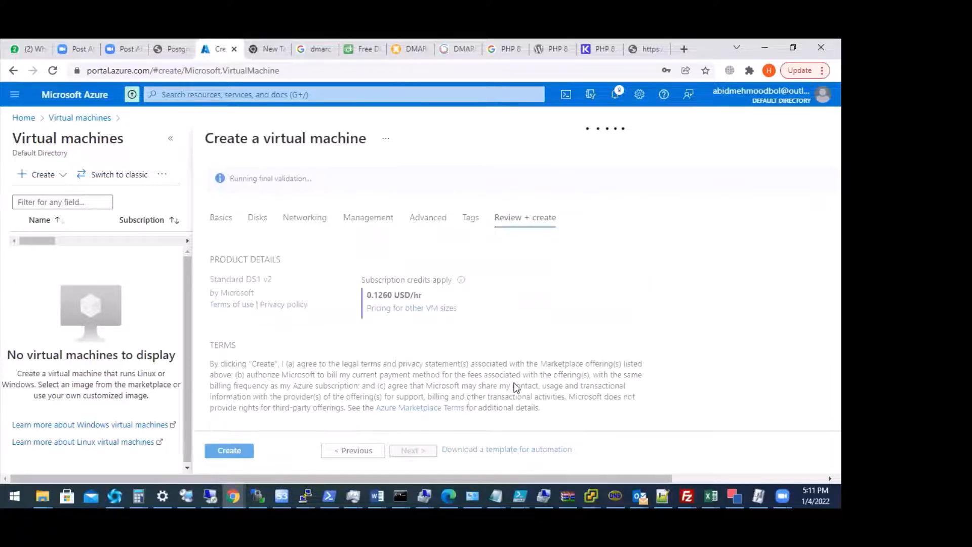
left_click(233, 450)
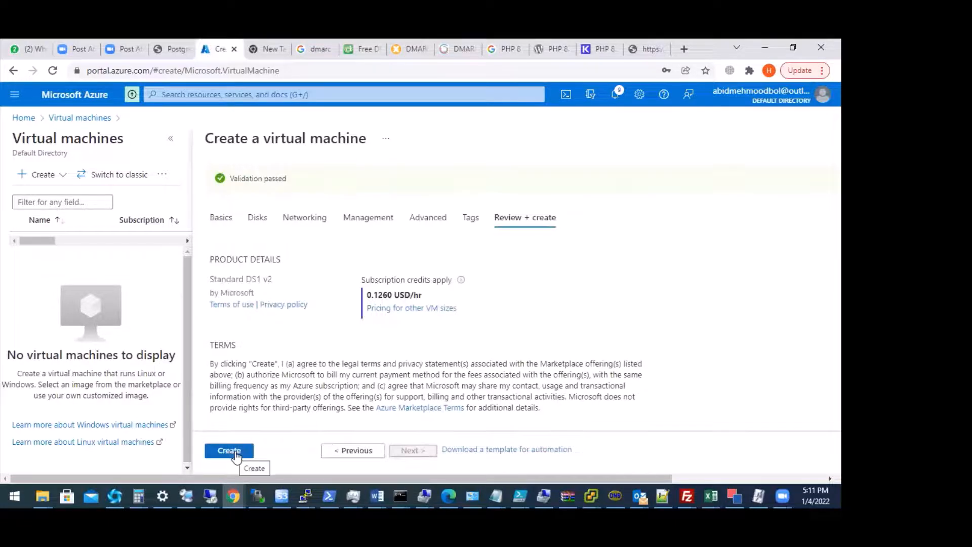
left_click(236, 452)
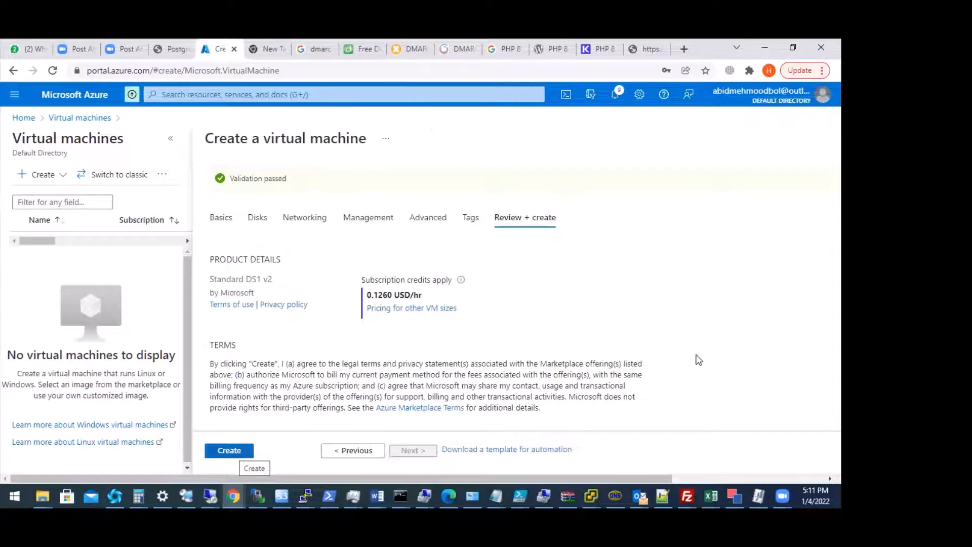
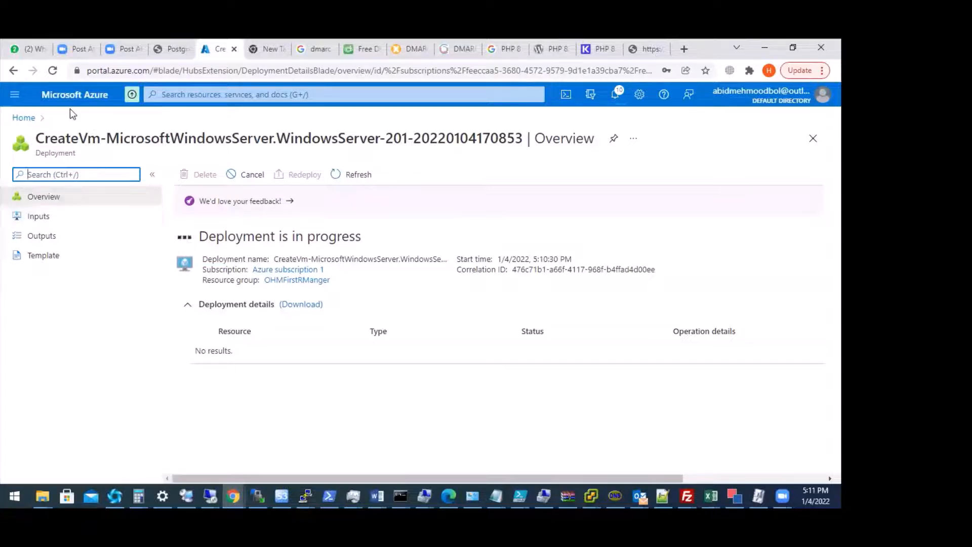
Step: Return to the portal's home page, search for user and open the Users service
left_click(23, 117)
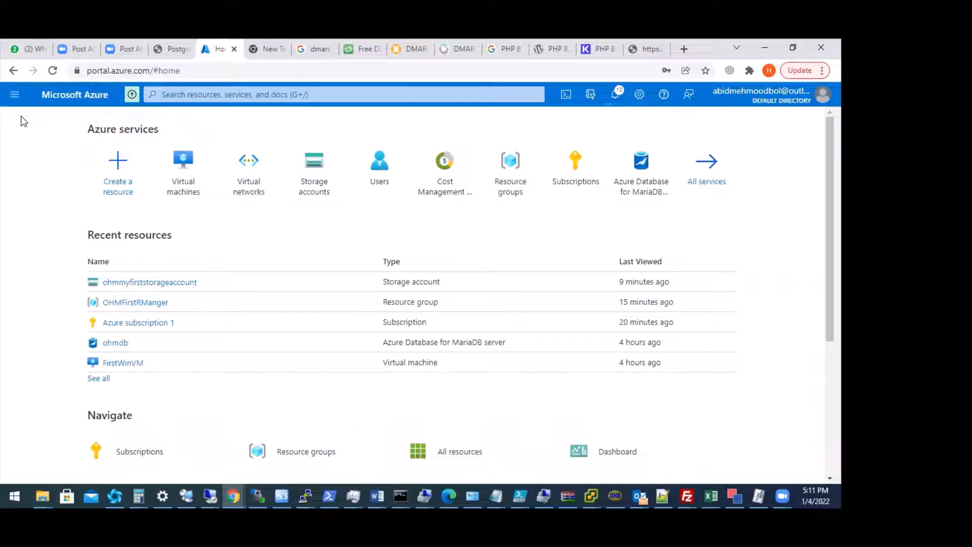
left_click(227, 93)
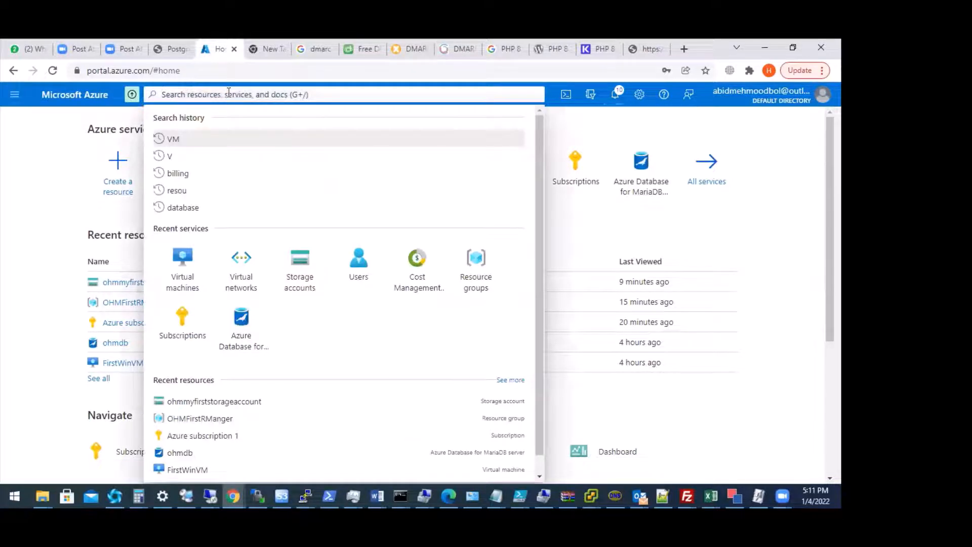
type("user")
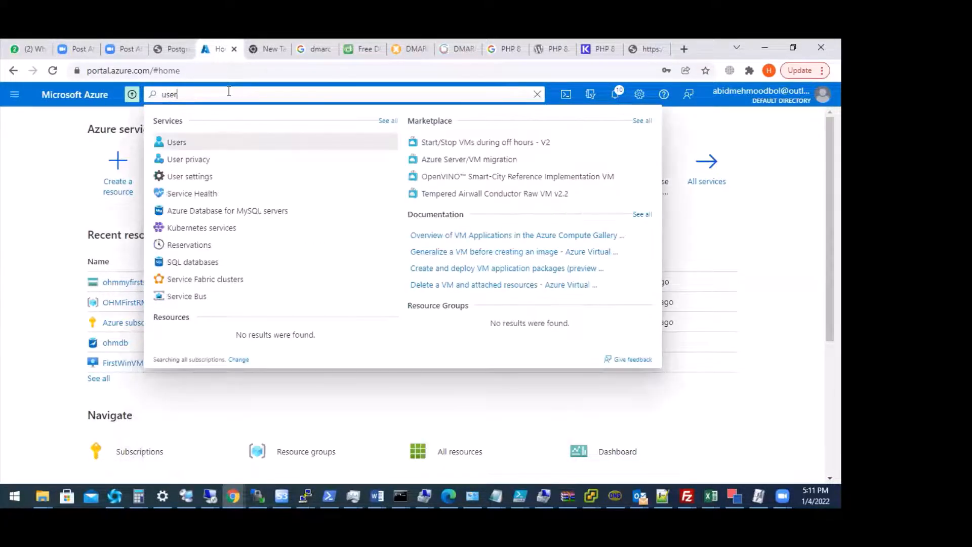
left_click(178, 143)
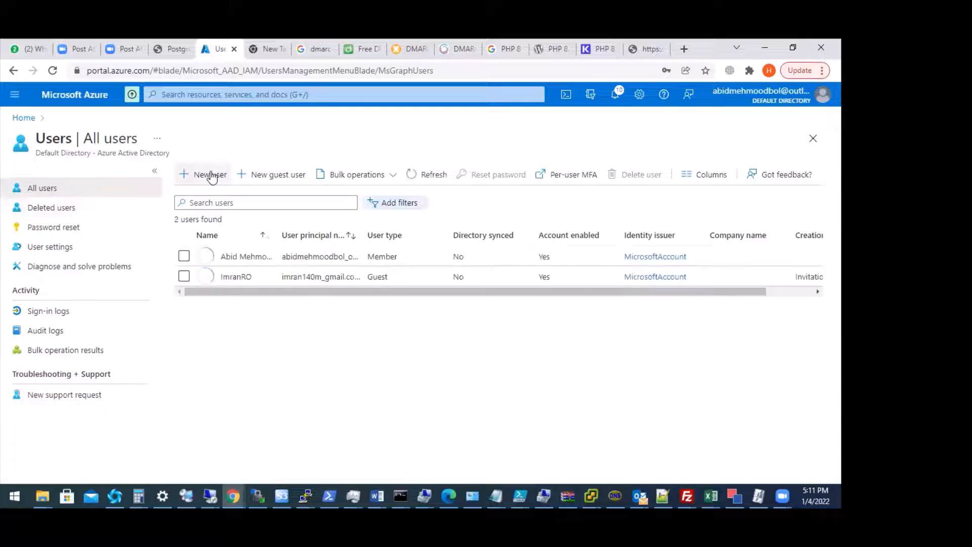
Step: Open the new user form, check the available user name domains, and return to the portal's home page
left_click(208, 174)
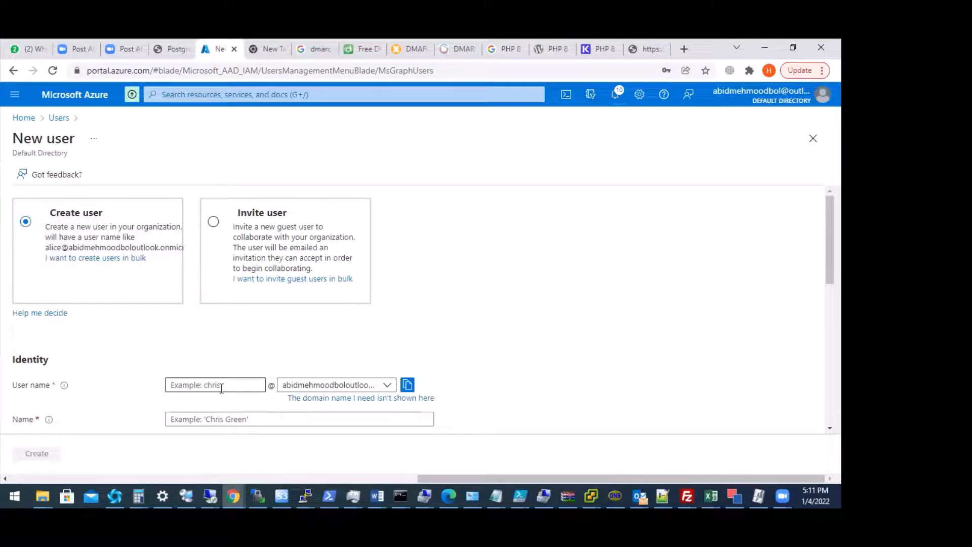
left_click(377, 386)
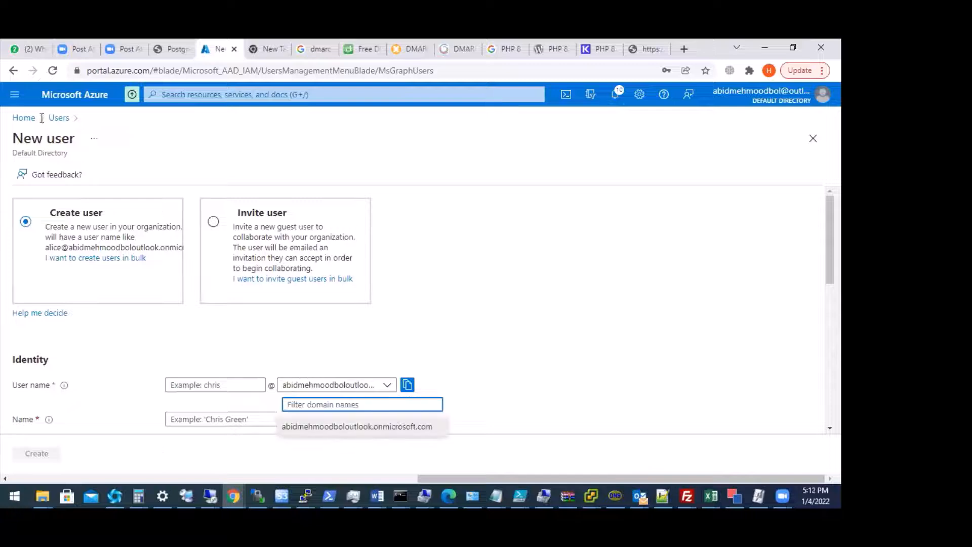
left_click(25, 118)
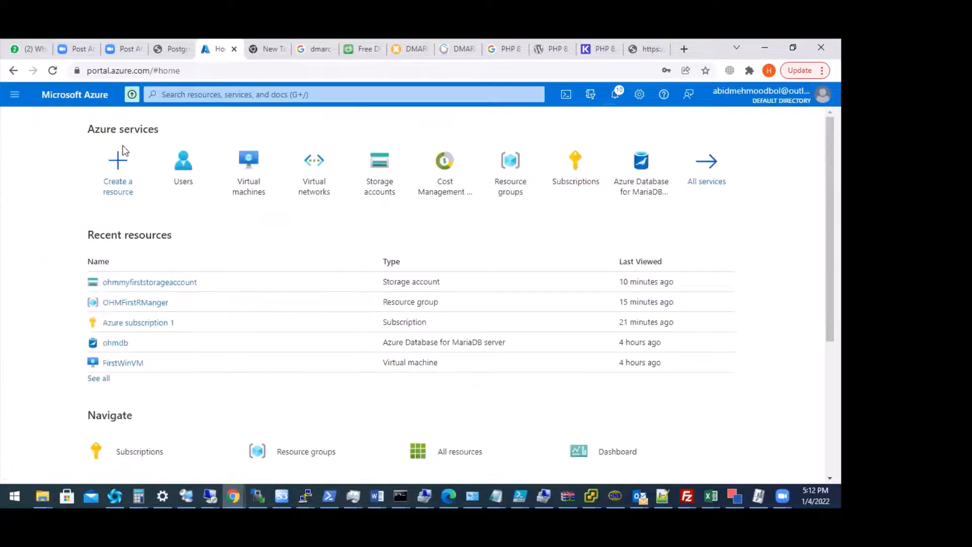
Step: Reopen the Users service, view its user settings, and return to the home page
left_click(184, 186)
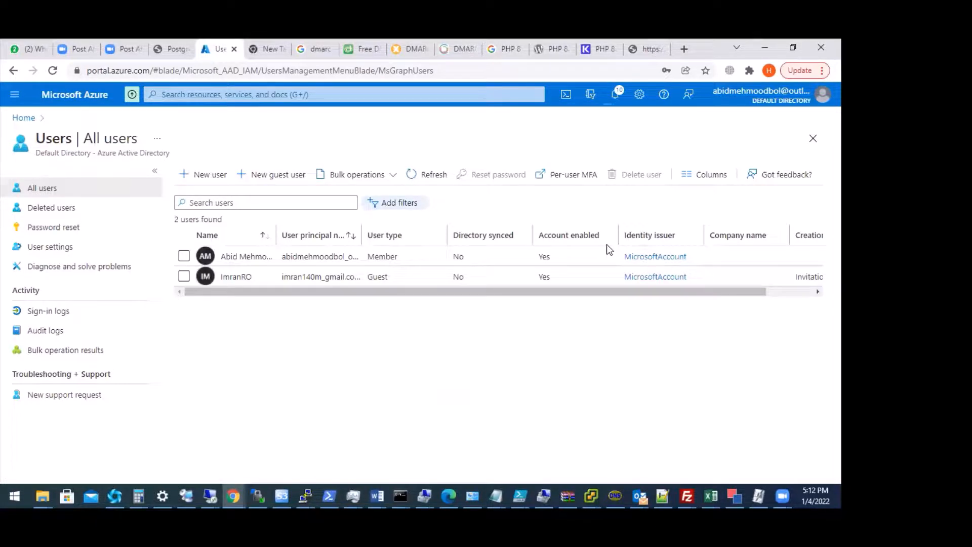
left_click(59, 248)
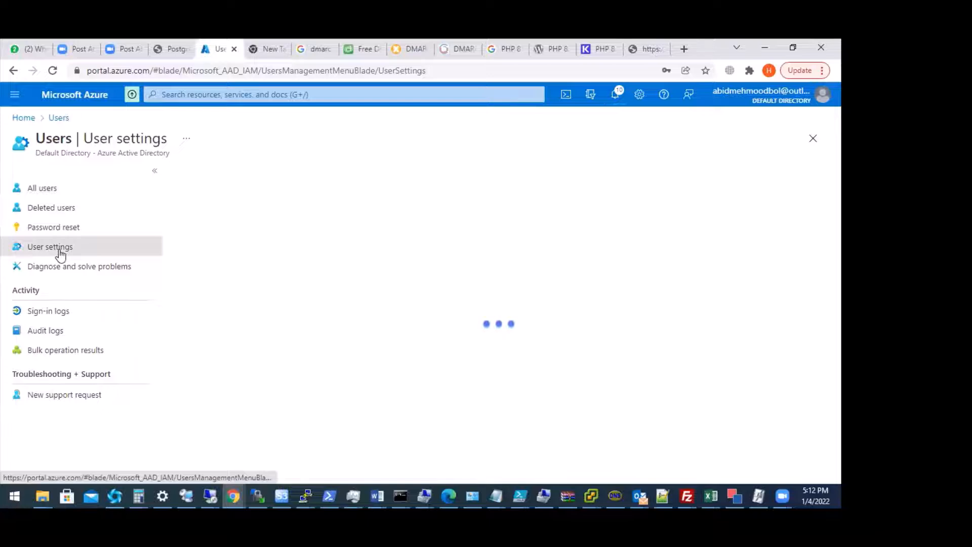
left_click(24, 118)
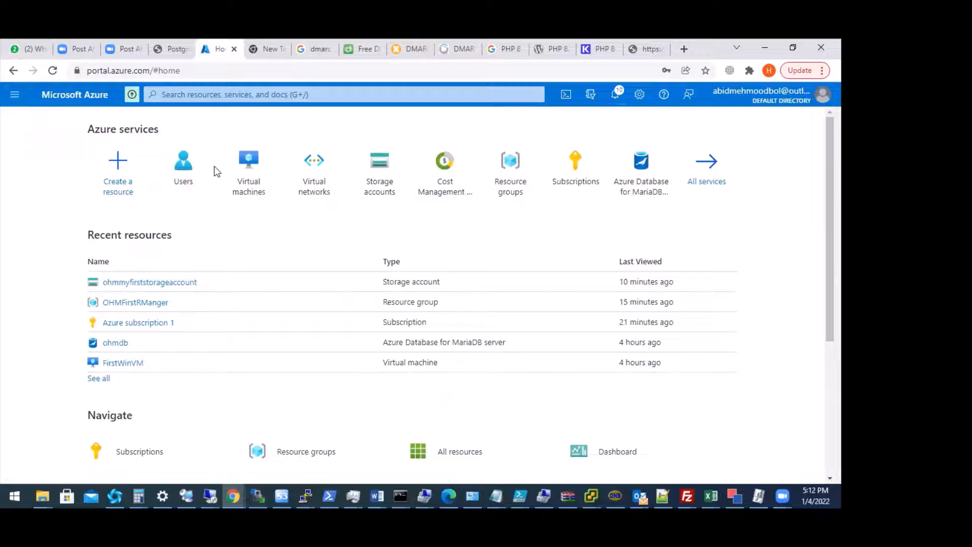
Step: Go to the Resource groups service and open the OHMFirstRManger resource group
mouse_move(223, 177)
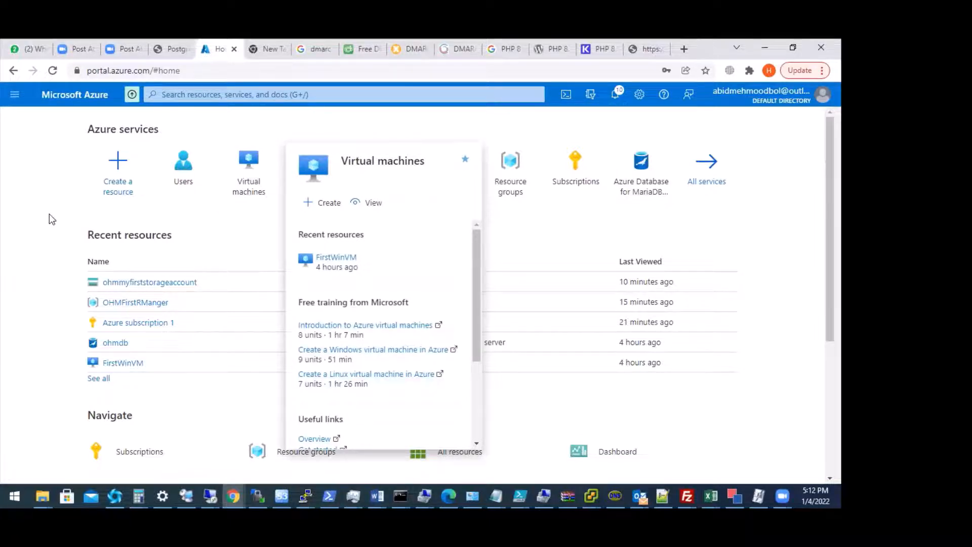
left_click(211, 95)
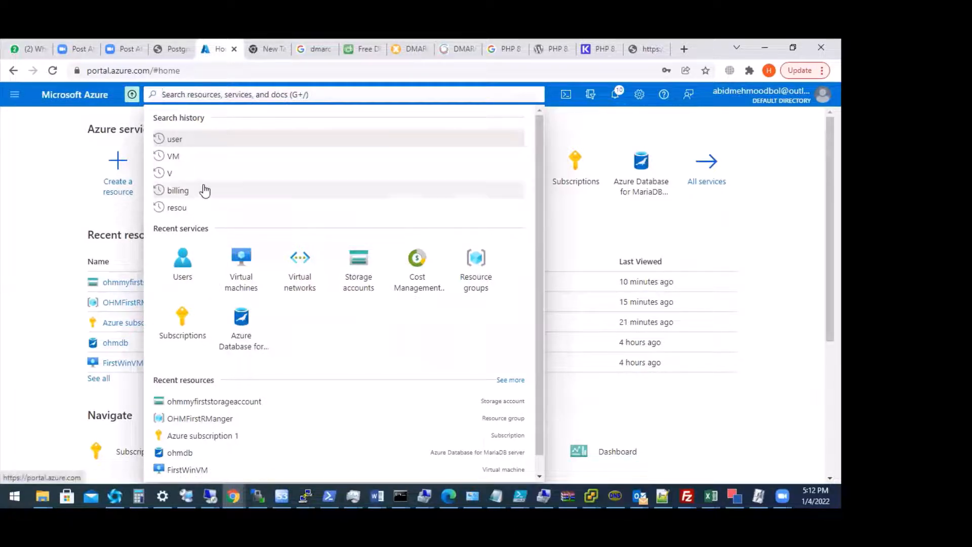
left_click(478, 279)
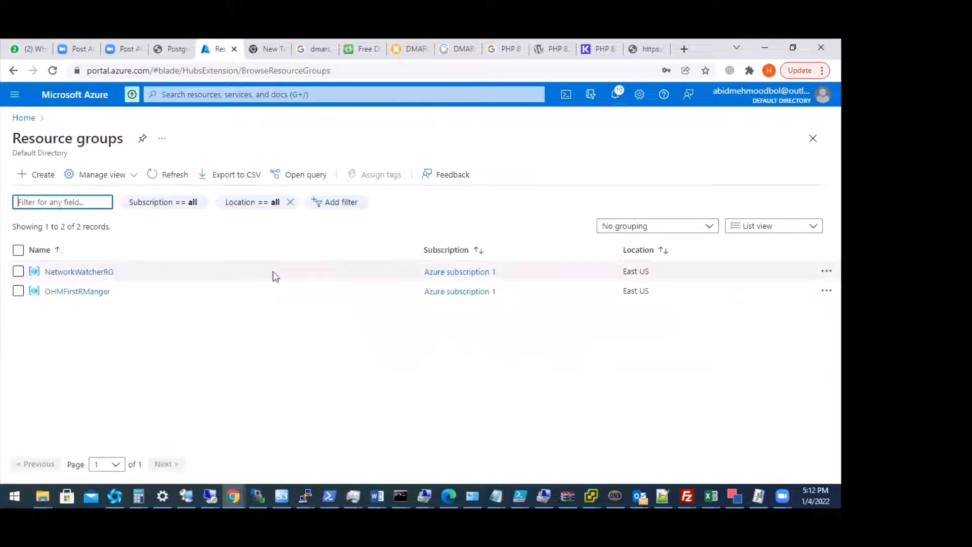
left_click(79, 292)
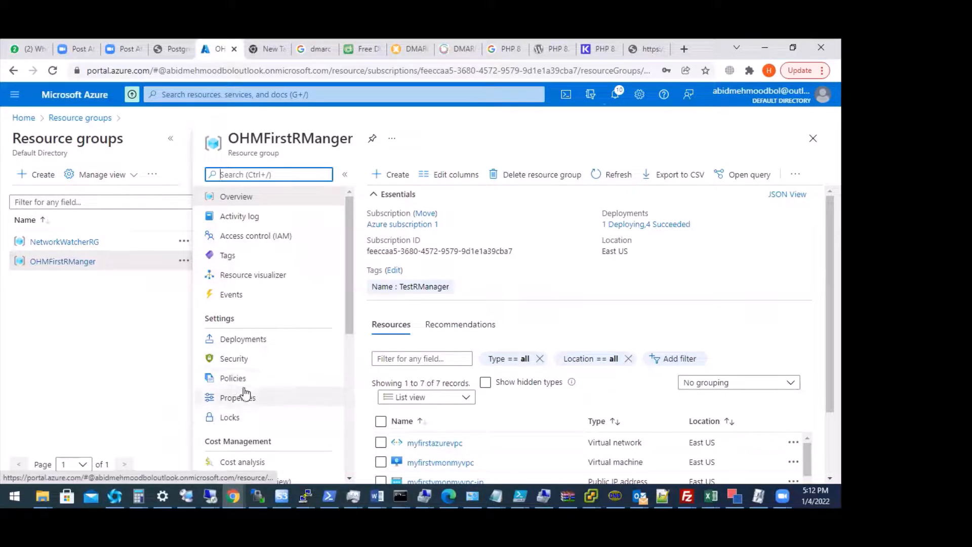
Step: Examine the OHMFirstRManger group's resource visualizer diagram, including how the virtual machine connects to its network resources
left_click(270, 277)
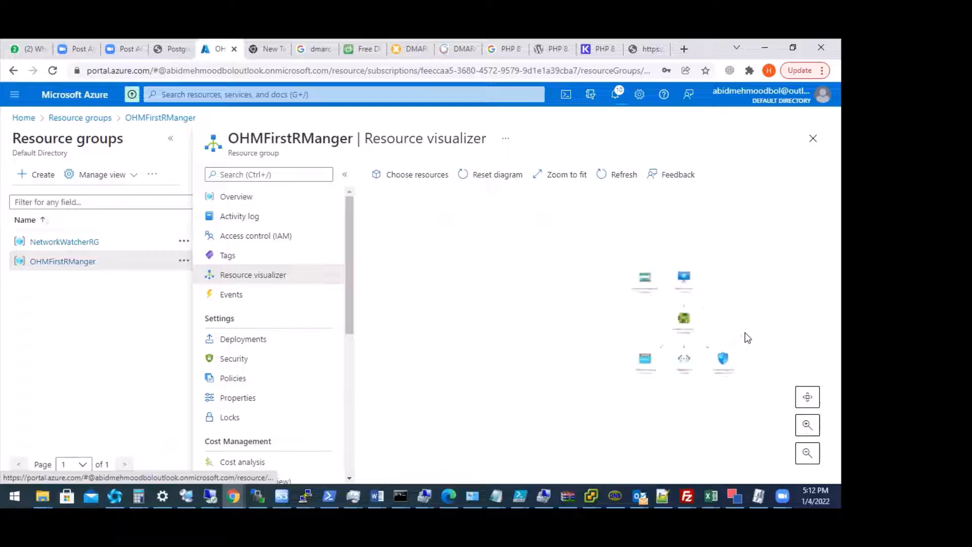
scroll(745, 332, "up", 5)
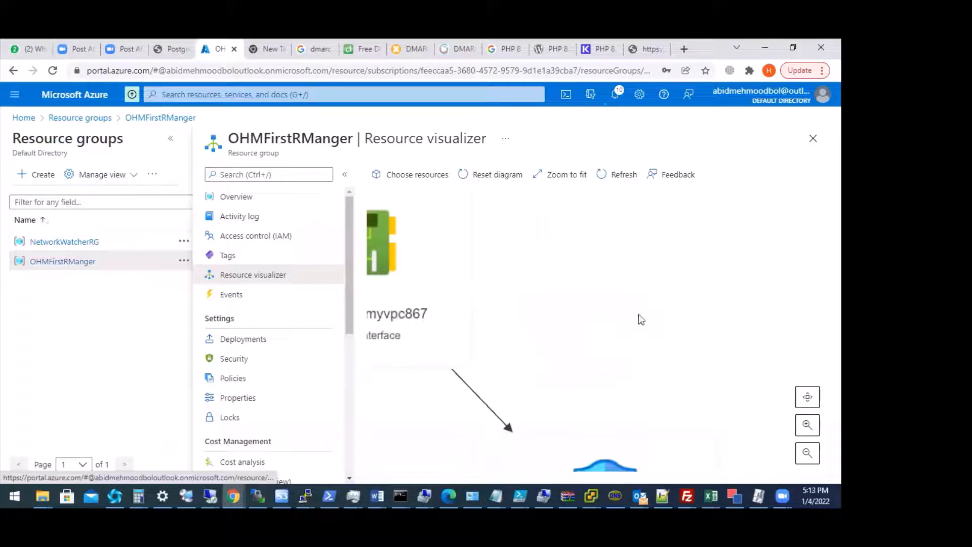
scroll(638, 319, "down", 5)
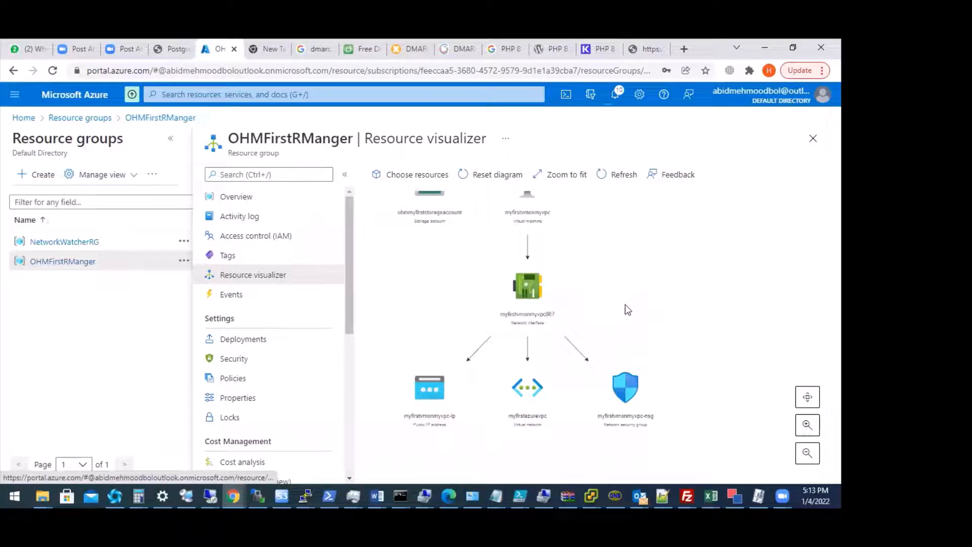
left_click(806, 452)
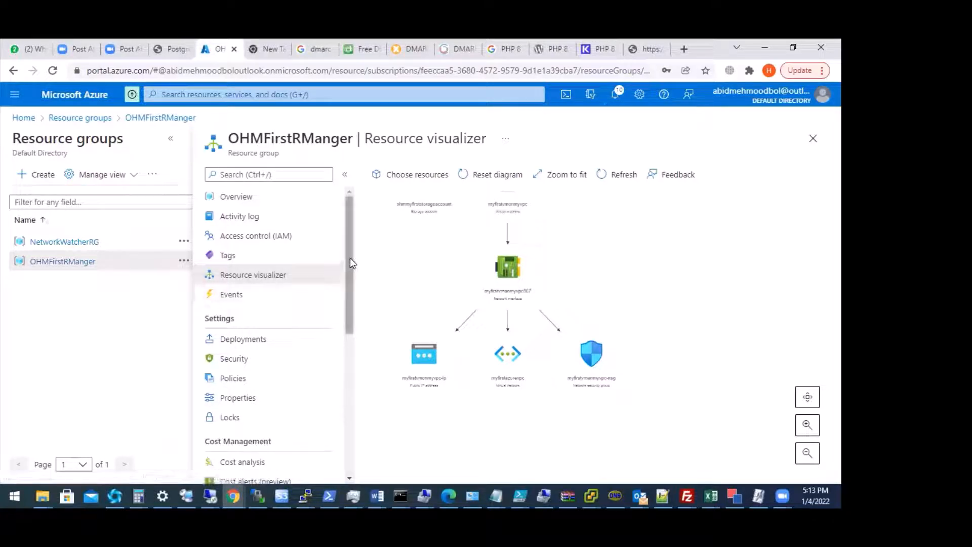
left_click_drag(350, 258, 357, 236)
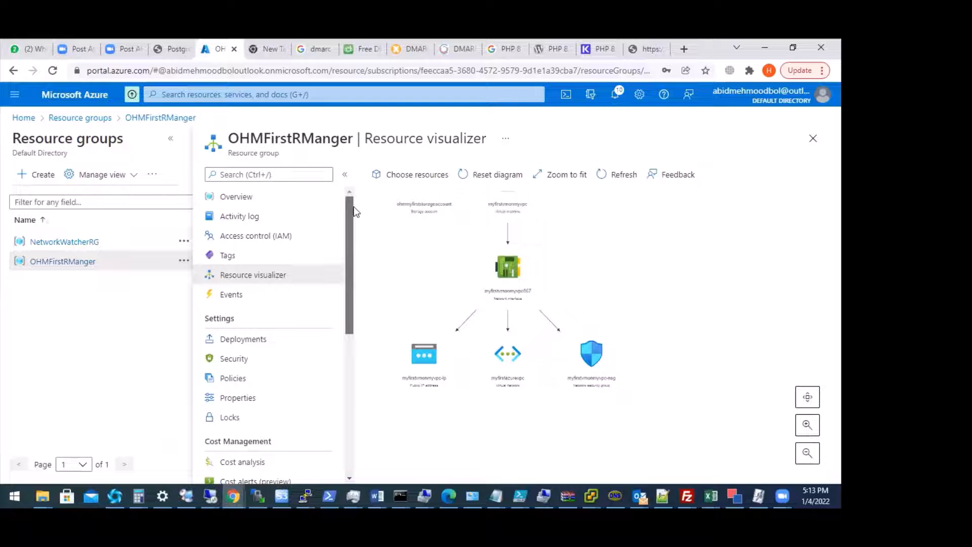
Step: Return to the group's overview with the resource groups list collapsed, and sort and group its resources by type
left_click(241, 197)
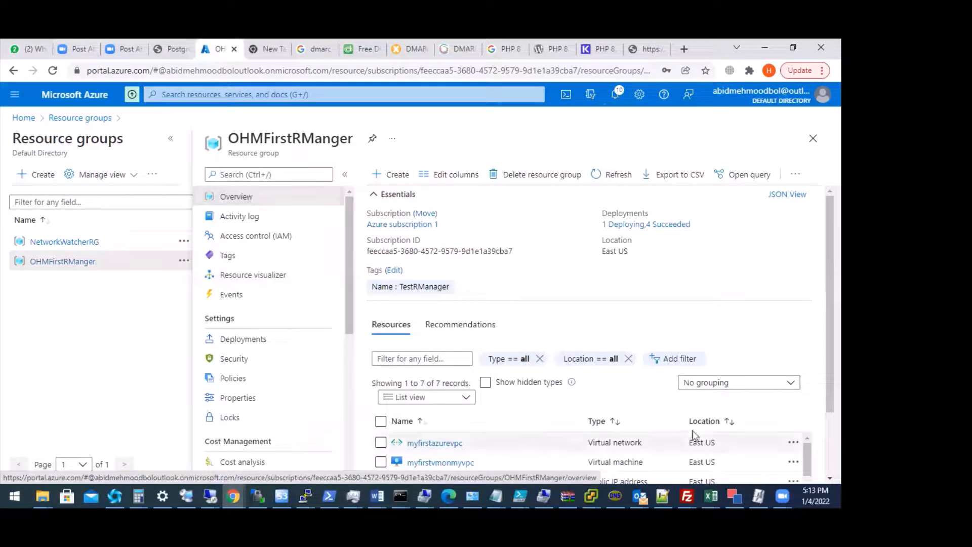
left_click(170, 138)
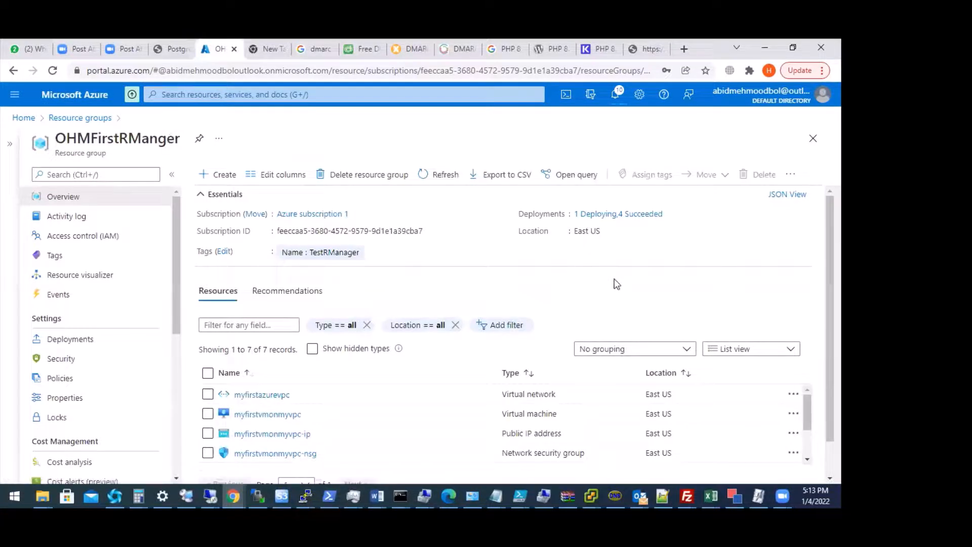
scroll(830, 329, "down", 1)
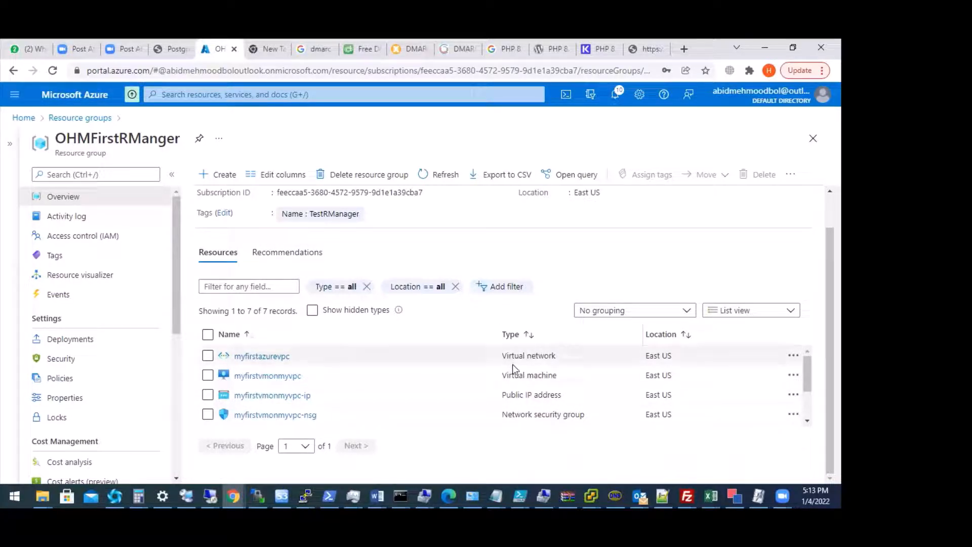
left_click(525, 337)
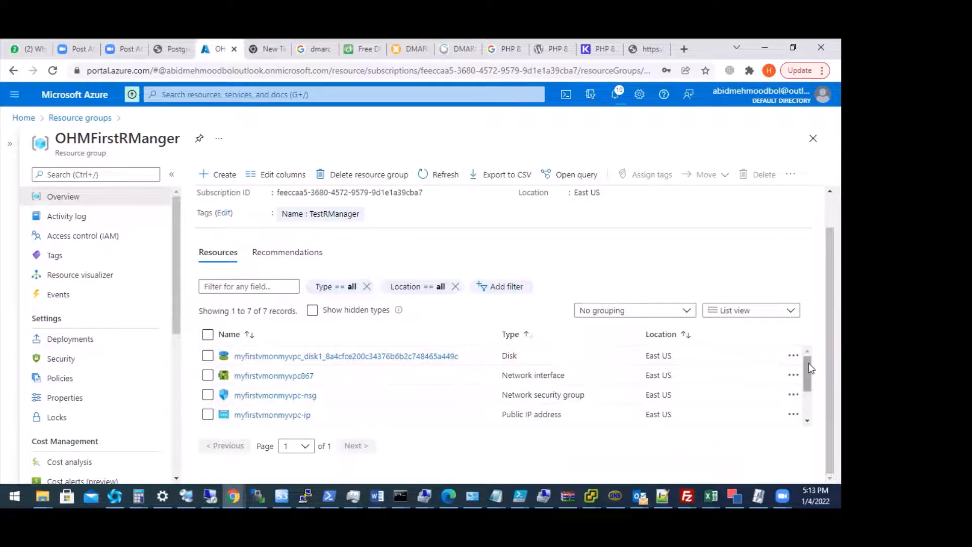
left_click(680, 311)
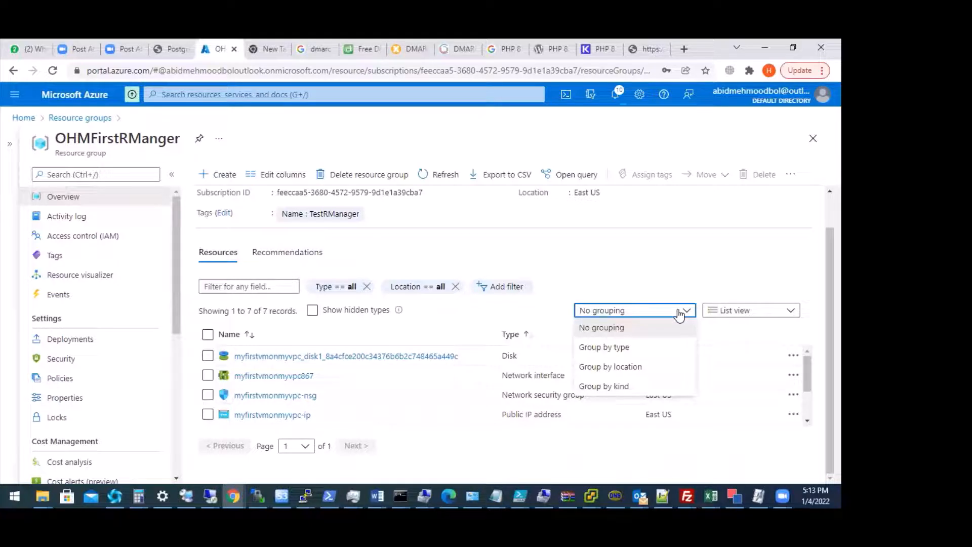
left_click(604, 347)
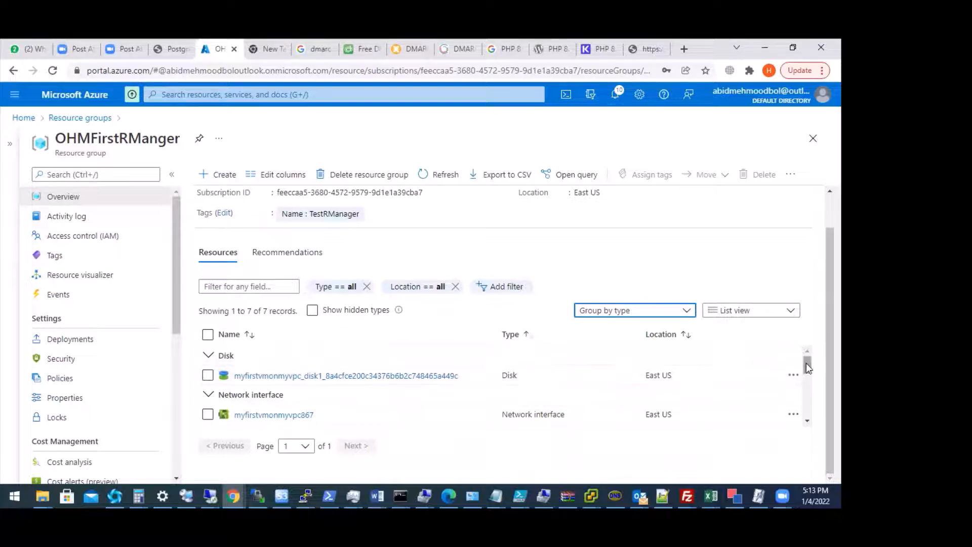
left_click_drag(806, 362, 809, 409)
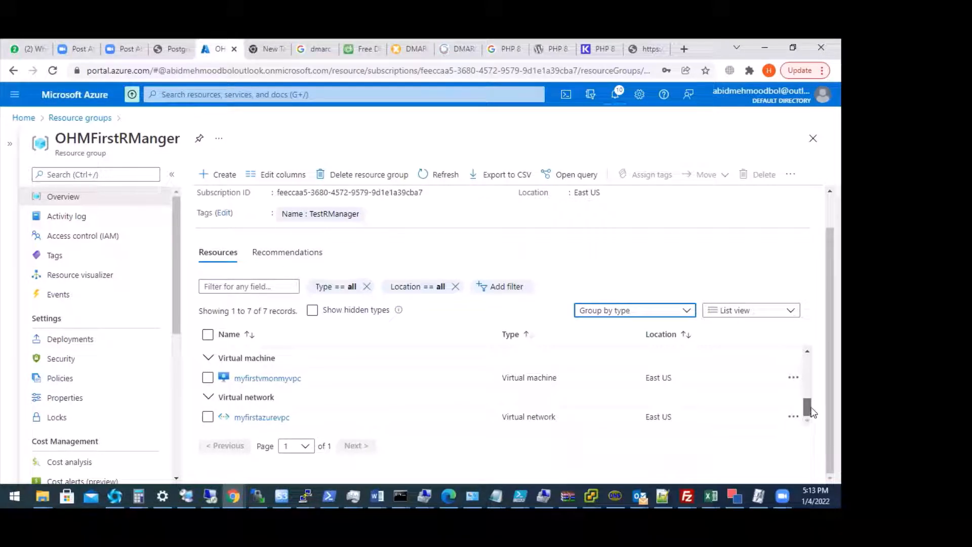
Step: Switch the group's resources to Summary view and turn Show hidden types on and off again
left_click(790, 311)
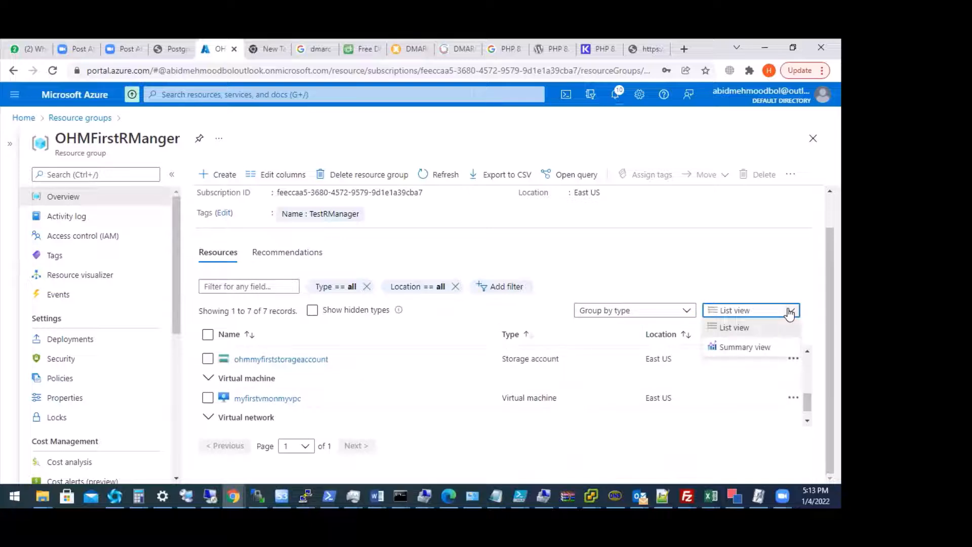
left_click(746, 348)
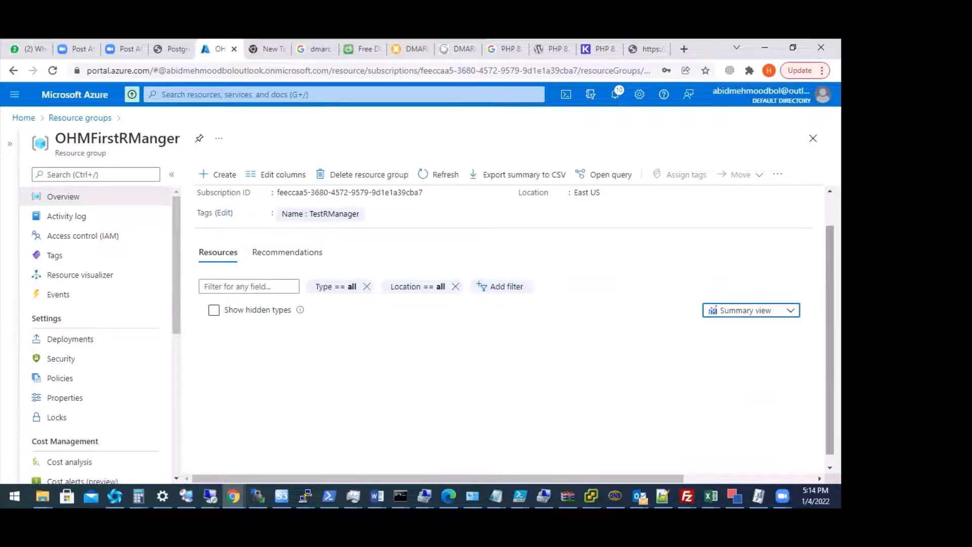
mouse_move(829, 324)
left_mouse_down()
mouse_move(829, 293)
mouse_move(829, 332)
left_mouse_up()
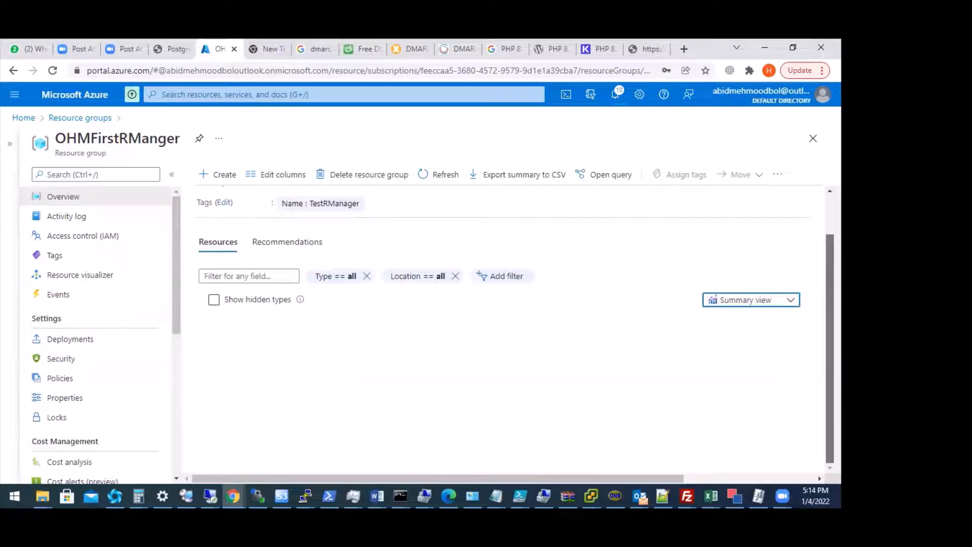
left_click(213, 301)
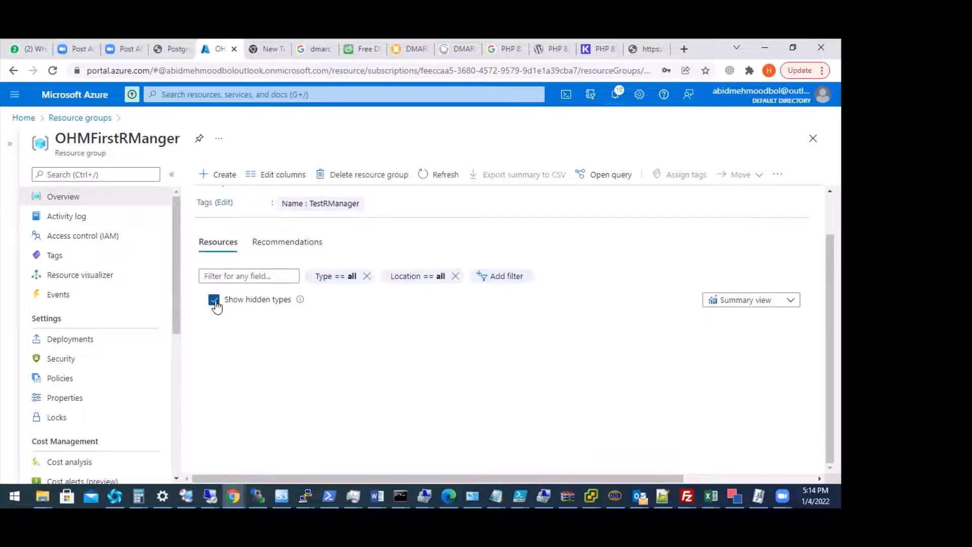
left_click(214, 301)
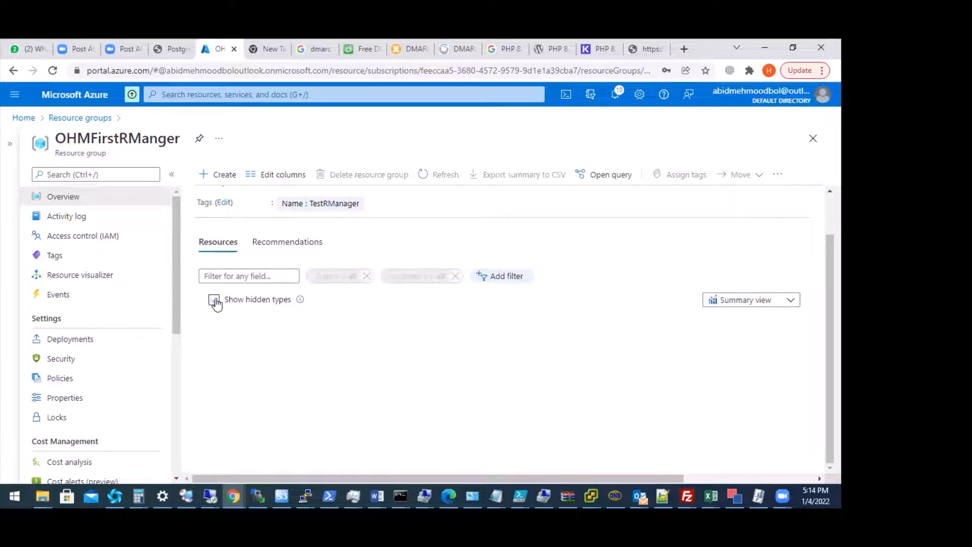
Step: Remove the Type and Location filters and show the resources in List view with No grouping
left_click(366, 276)
left_click(380, 277)
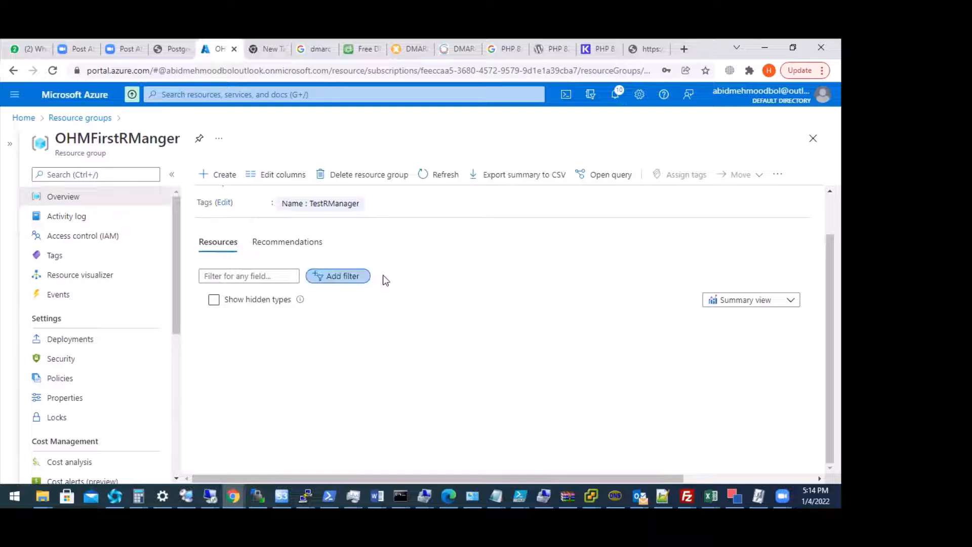
left_click(788, 301)
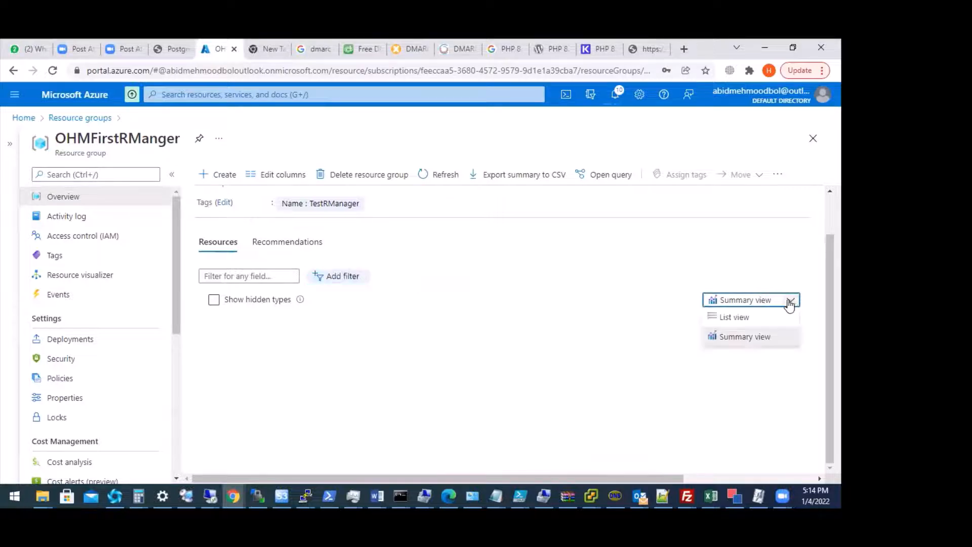
left_click(727, 318)
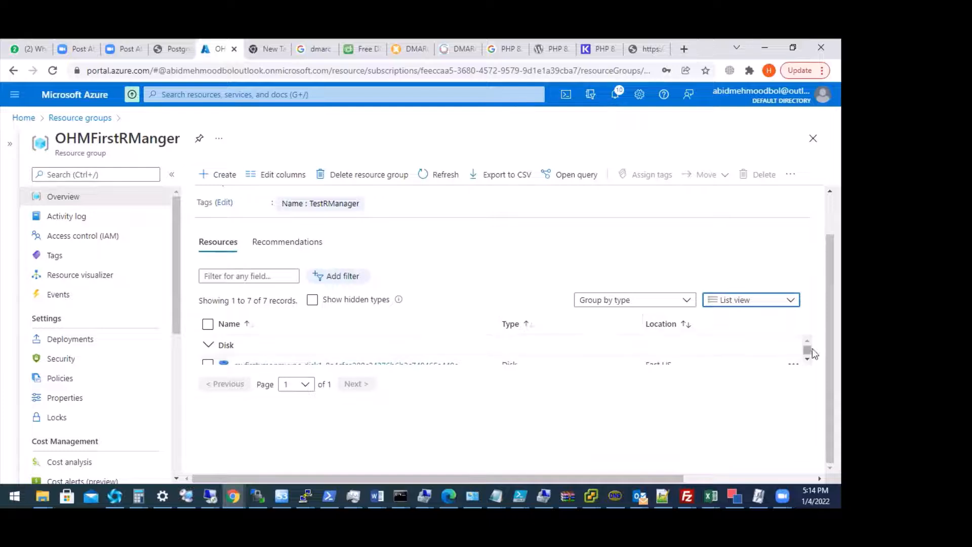
left_click(659, 300)
left_click(592, 317)
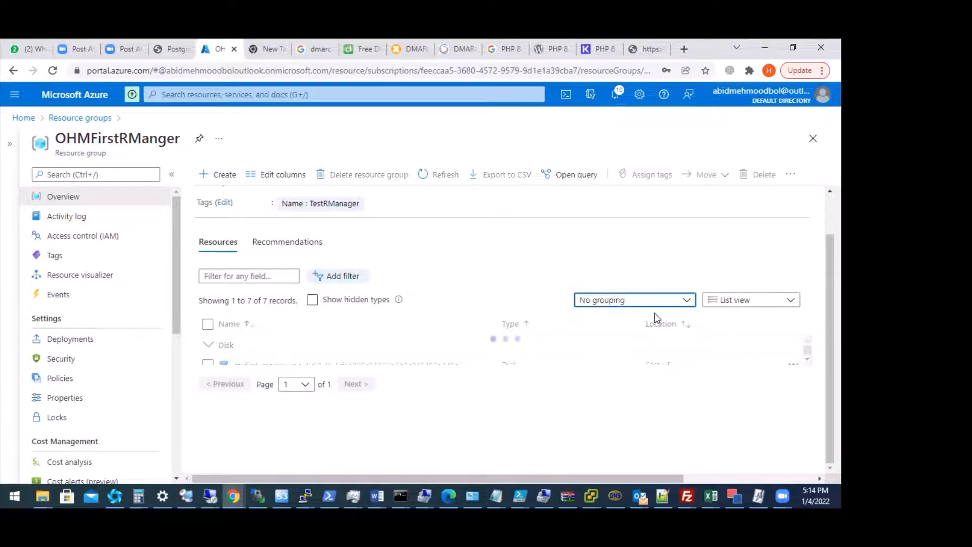
Step: Switch the group's resources to Summary view, dismiss the deployment notification, and return the resources to List view
left_click(776, 305)
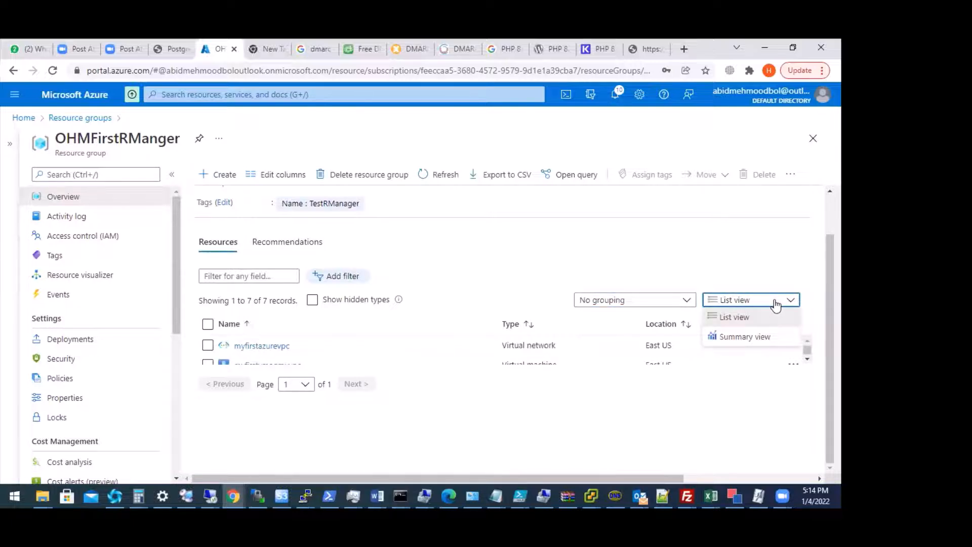
left_click(751, 336)
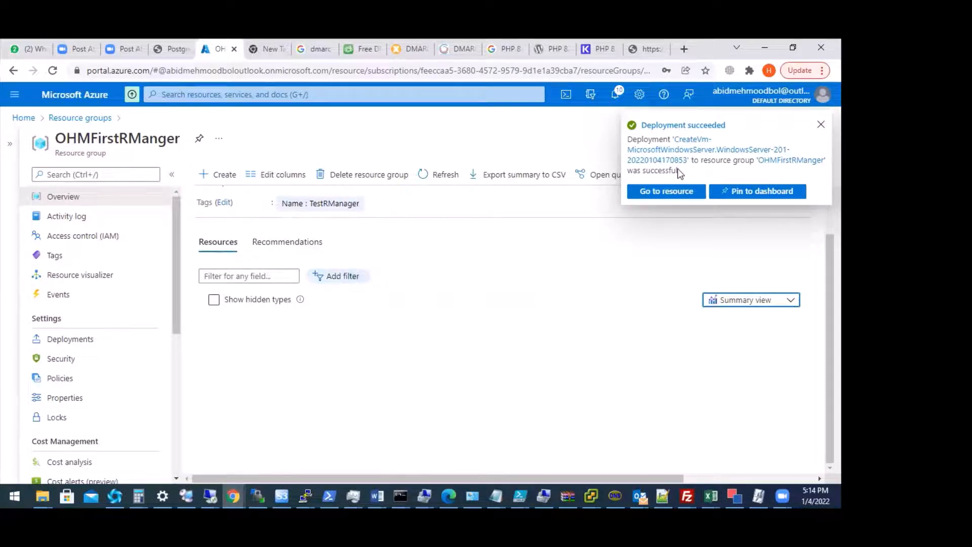
left_click(821, 124)
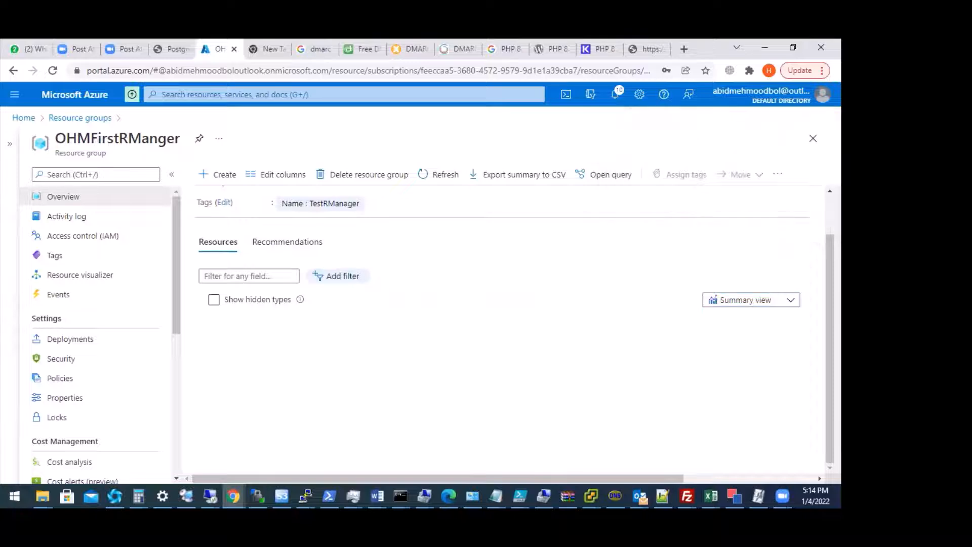
left_click(753, 304)
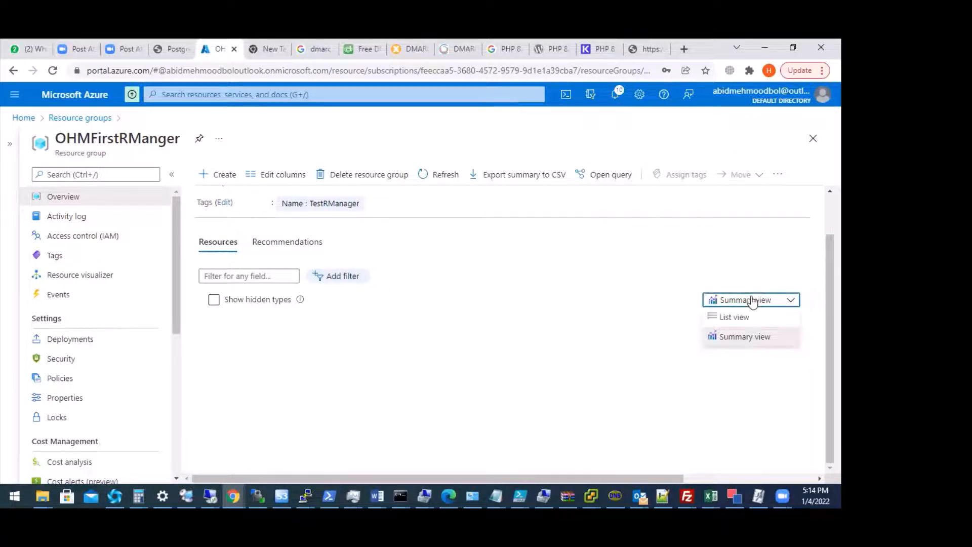
left_click(724, 318)
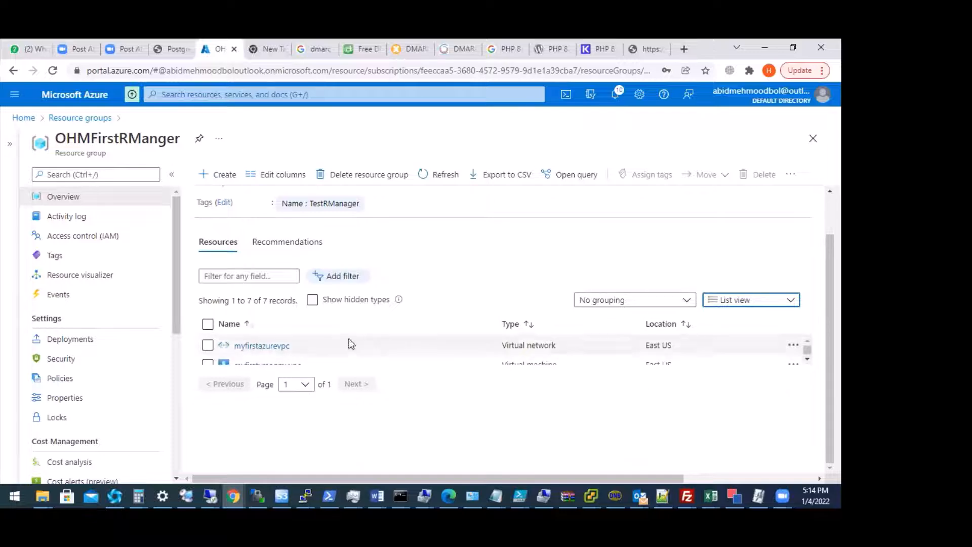
Step: Collapse the resource group's side menu and group its resources by kind
left_click(172, 174)
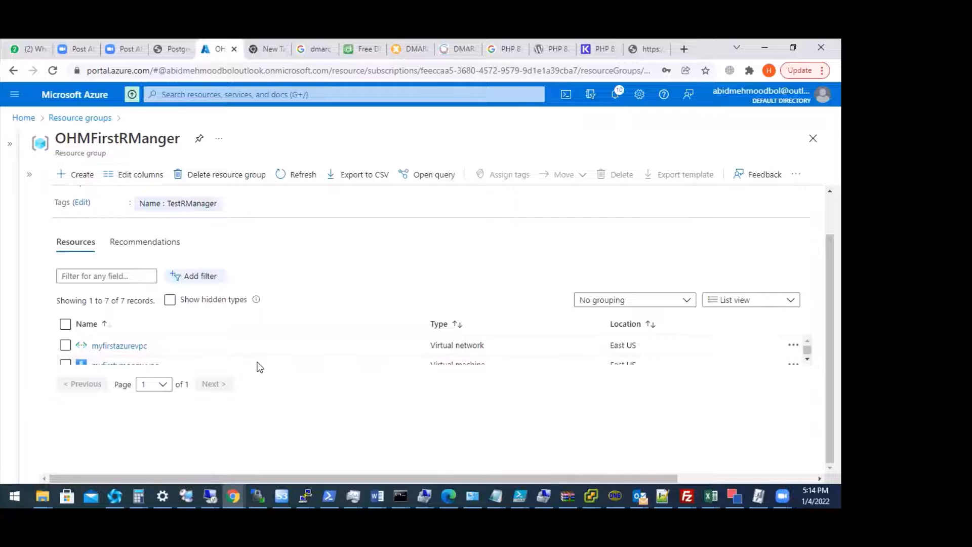
left_click(666, 303)
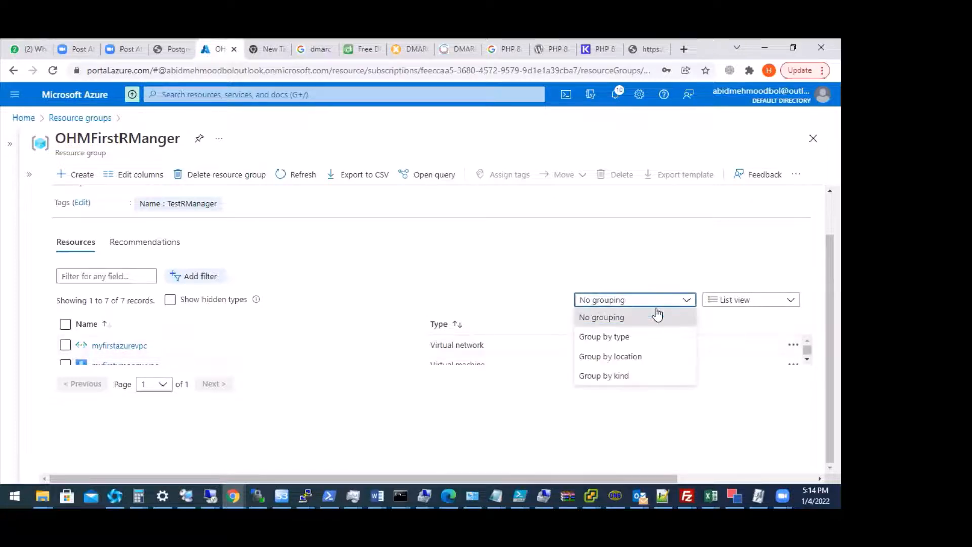
left_click(621, 376)
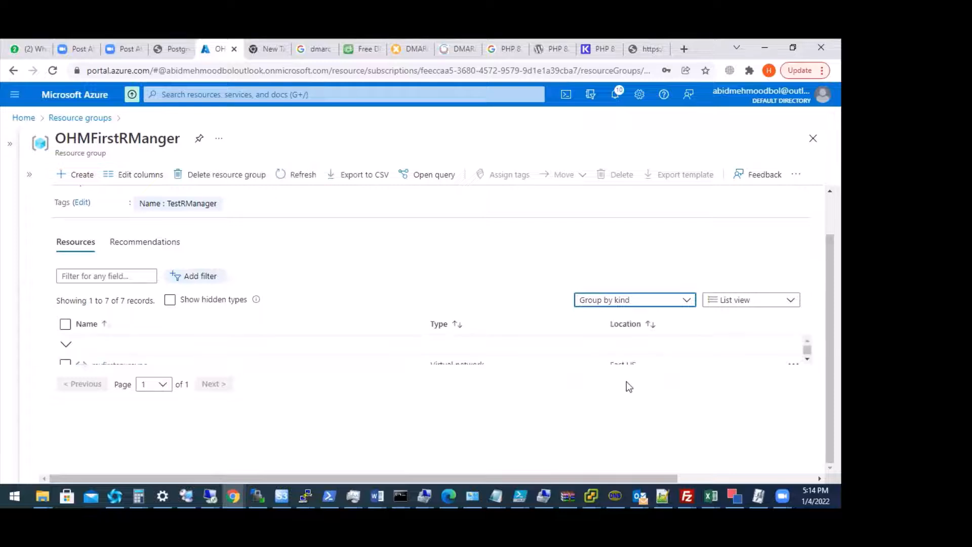
Step: Check the group's Recommendations and return to its Resources to review the list down to the storage account
left_click(136, 243)
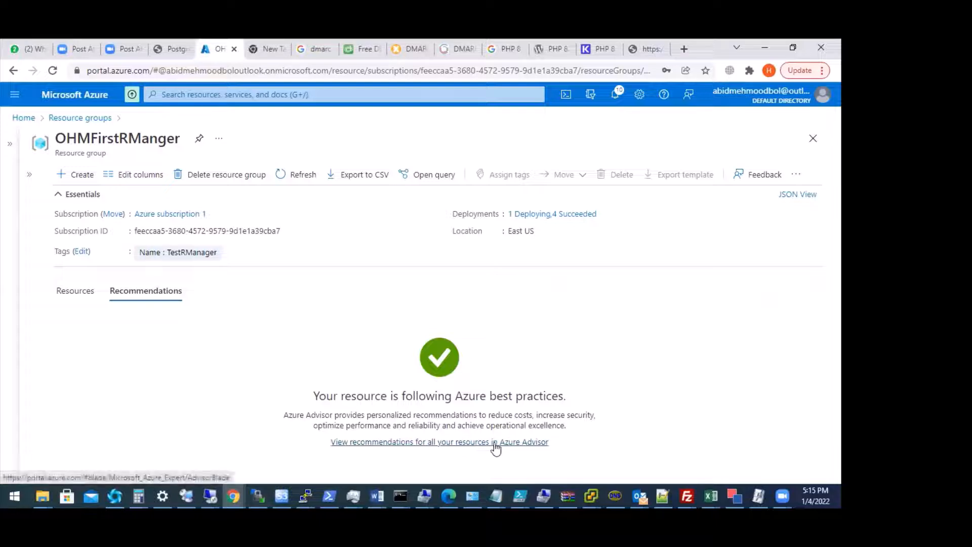
left_click(73, 288)
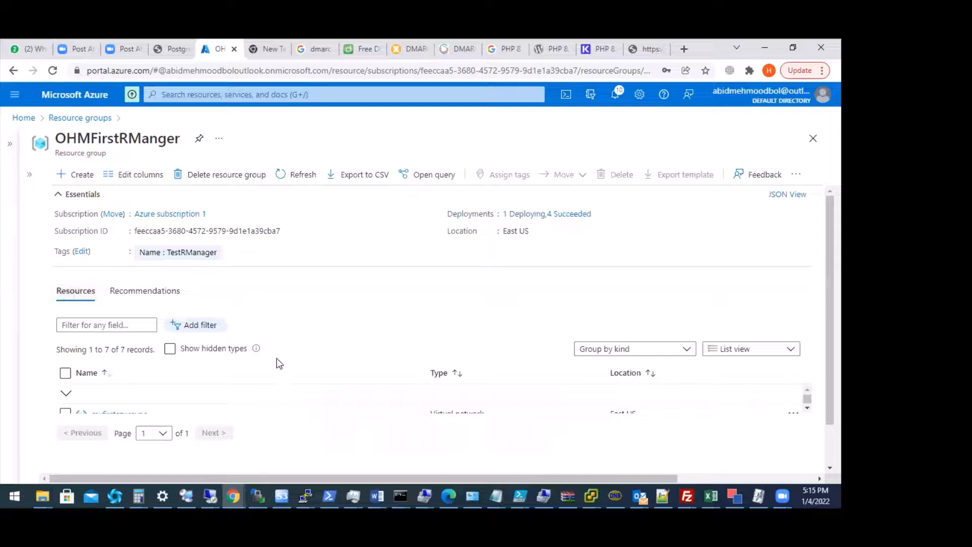
left_click_drag(807, 401, 809, 411)
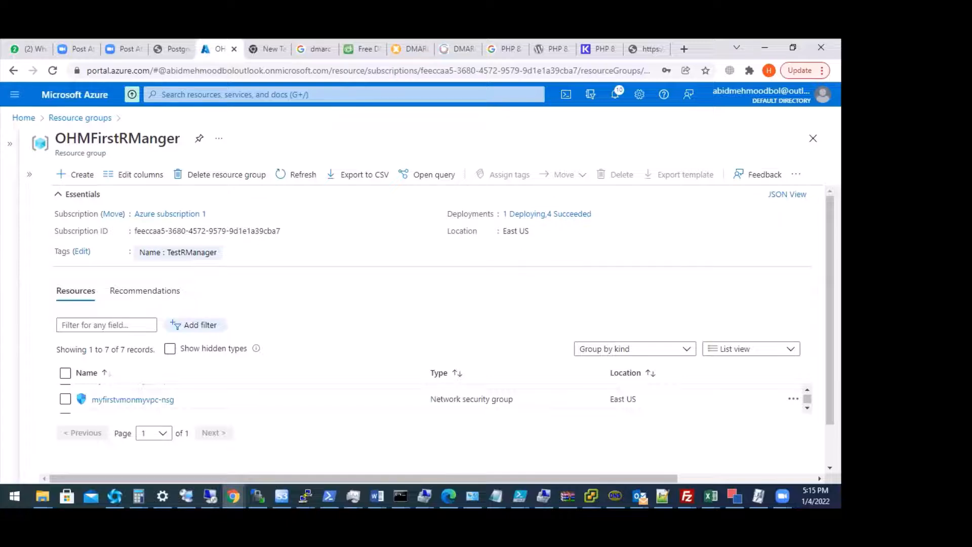
left_click(807, 408)
left_click(807, 407)
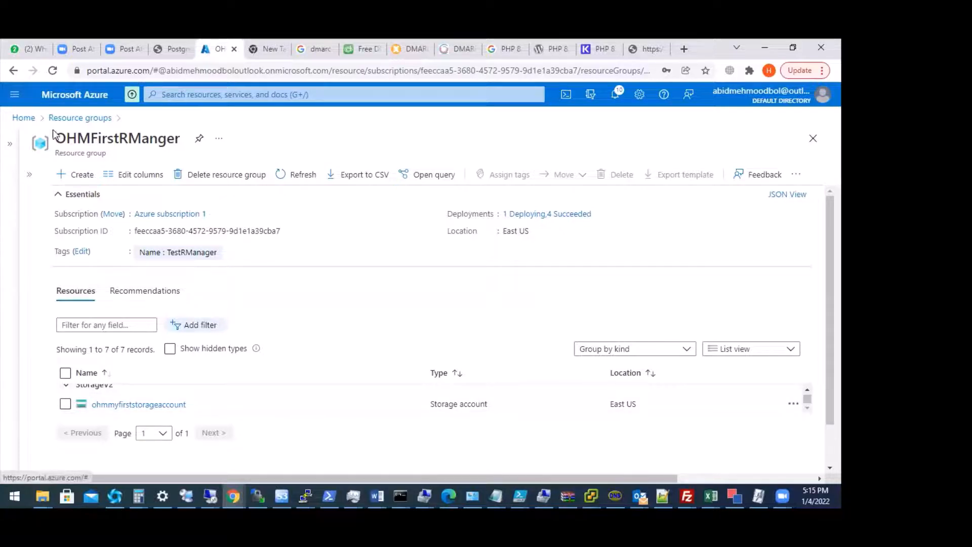
Step: Reopen OHMFirstRManger from the resource groups list and view its Insights (preview) and Alerts pages
left_click(79, 118)
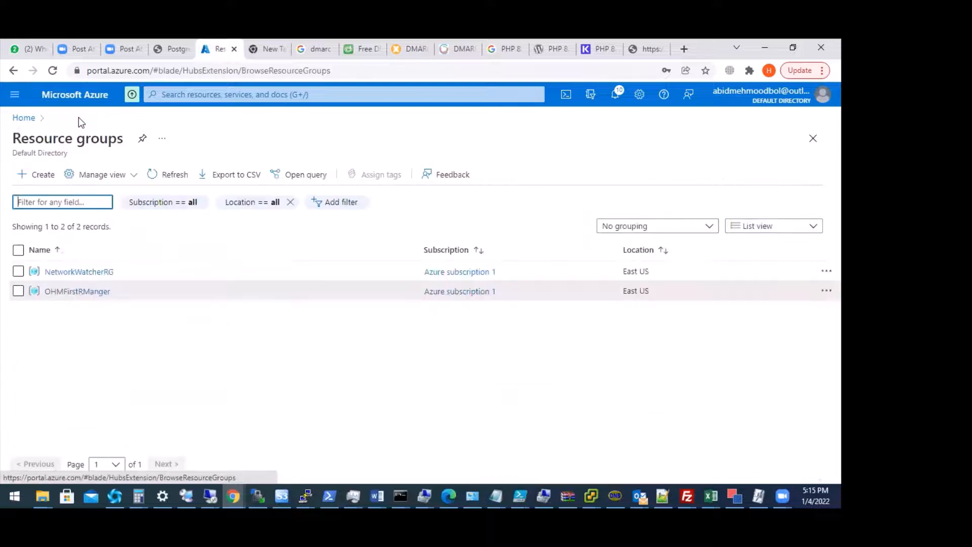
left_click(79, 291)
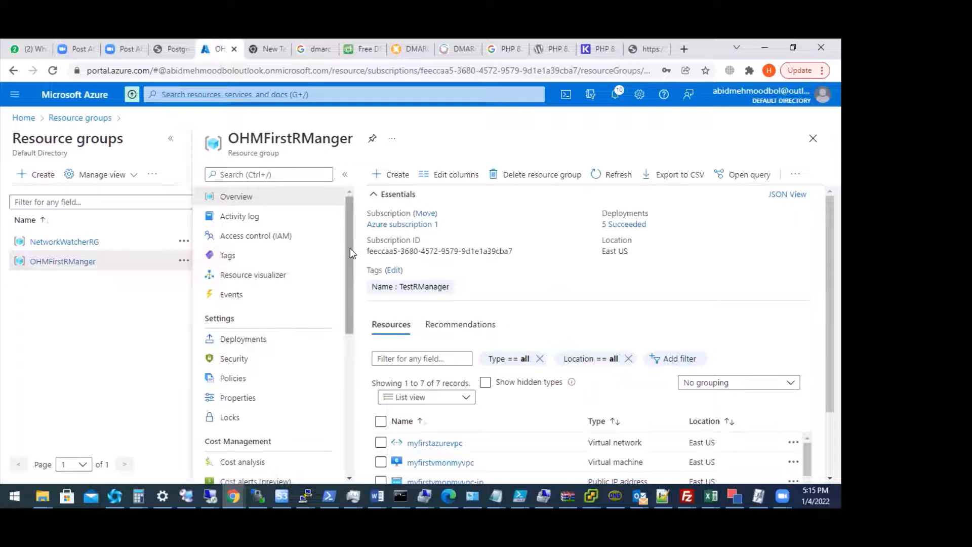
left_click_drag(350, 247, 360, 409)
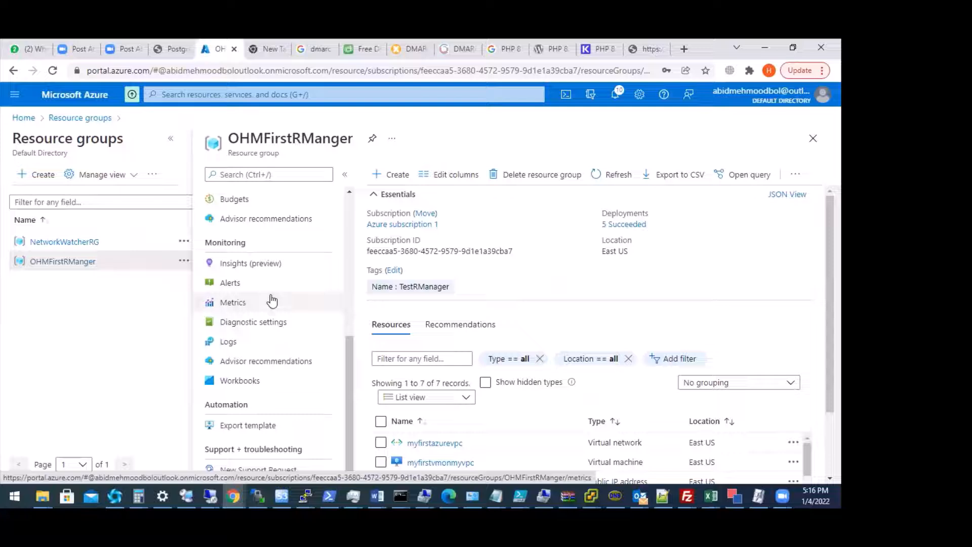
left_click(260, 267)
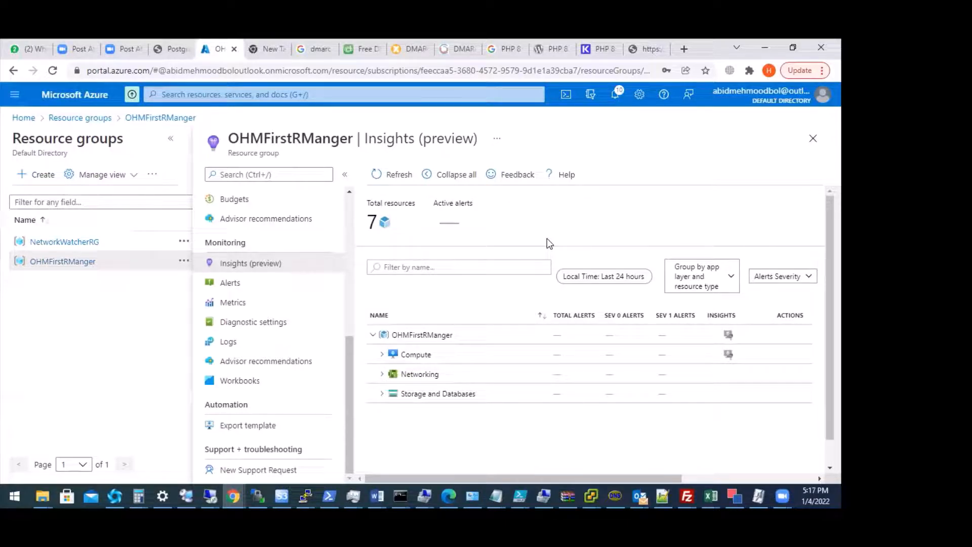
left_click(230, 282)
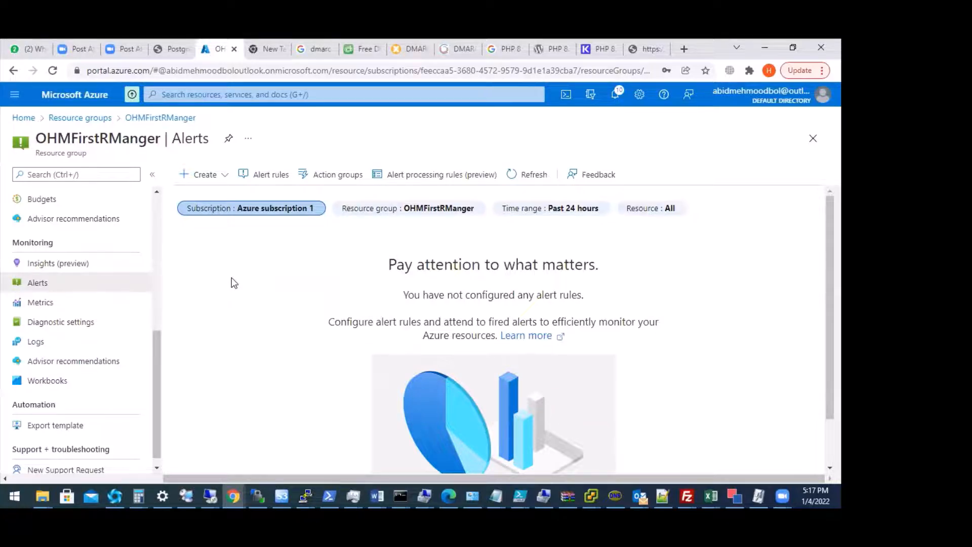
Step: Search the portal for "activity" and open the Activity log service
left_click(262, 95)
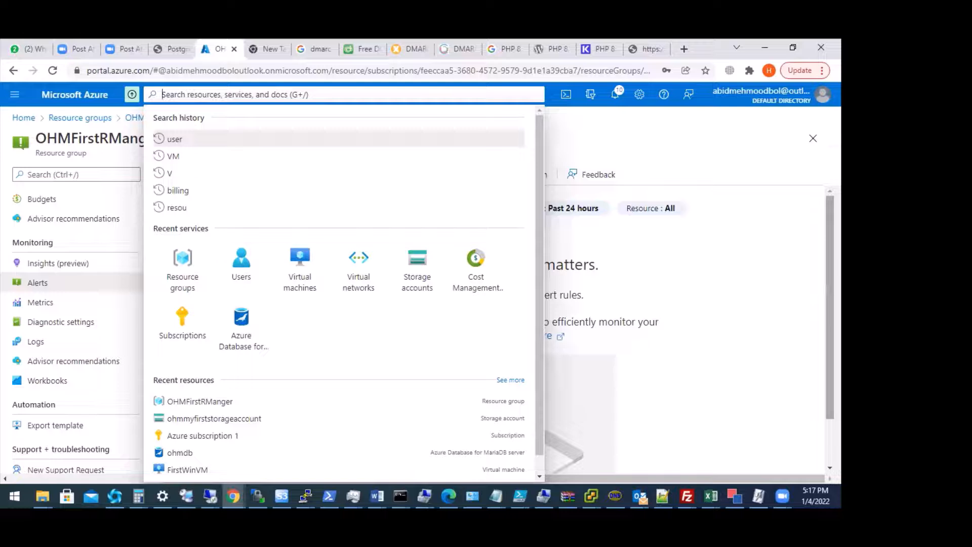
type("a")
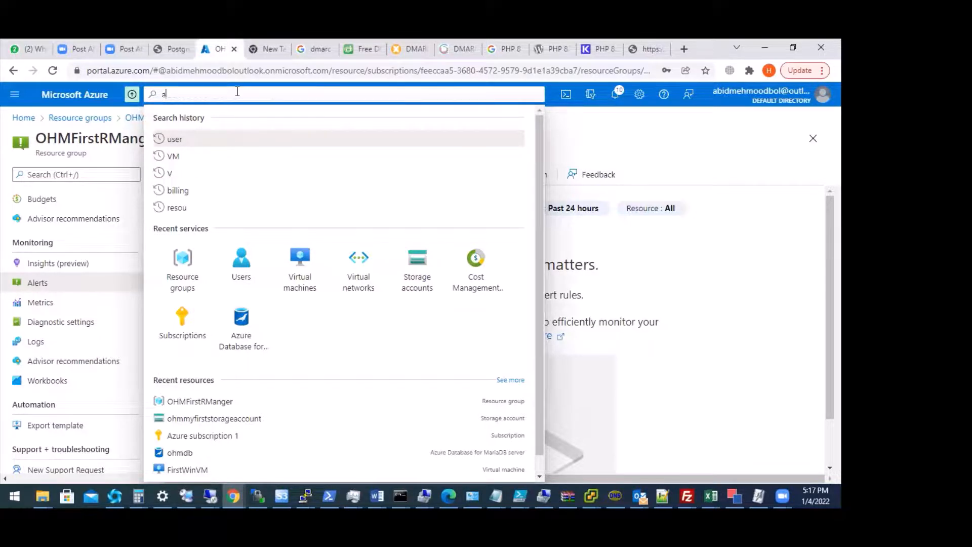
type("ctivity")
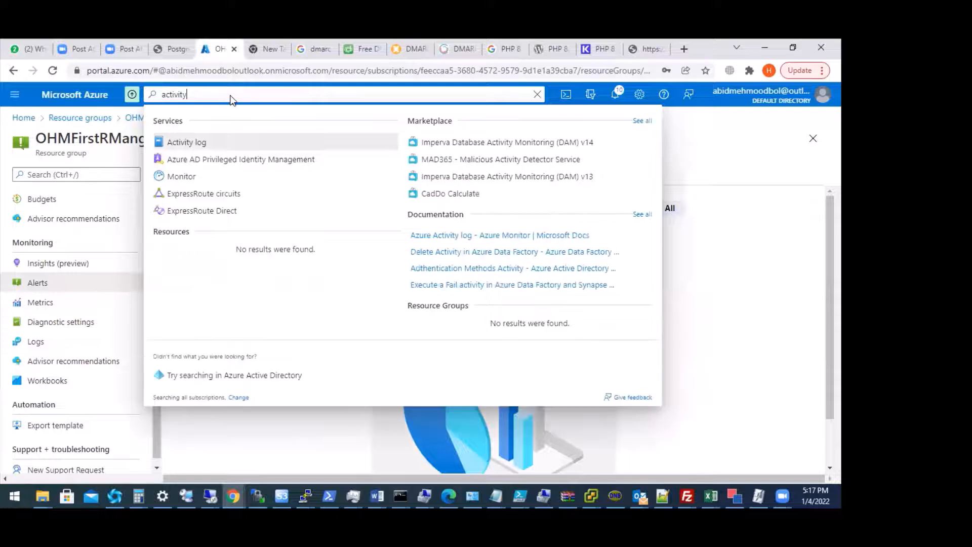
left_click(200, 147)
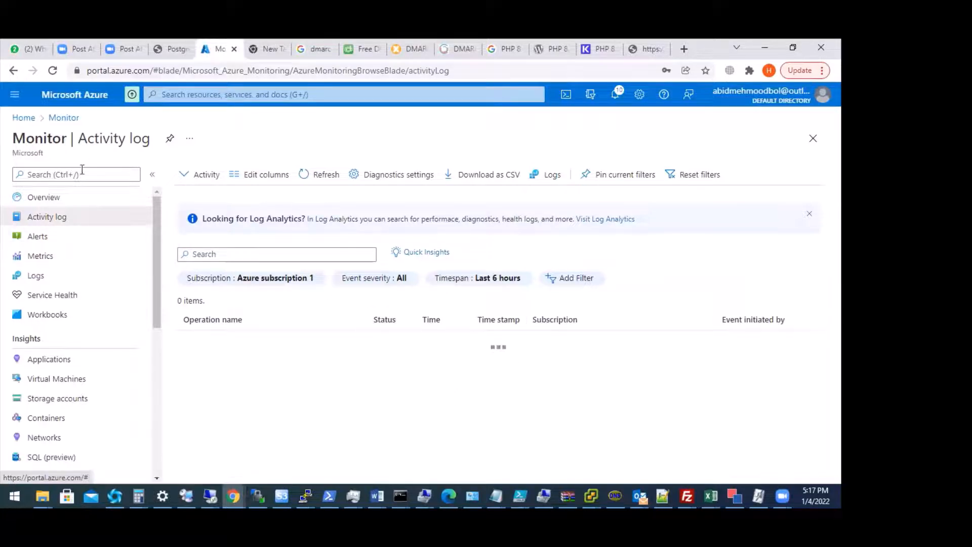
Step: Look over Monitor's available sections and examine the operations, statuses and initiators recorded in the activity log
scroll(154, 214, "down", 1)
left_click_drag(155, 219, 152, 393)
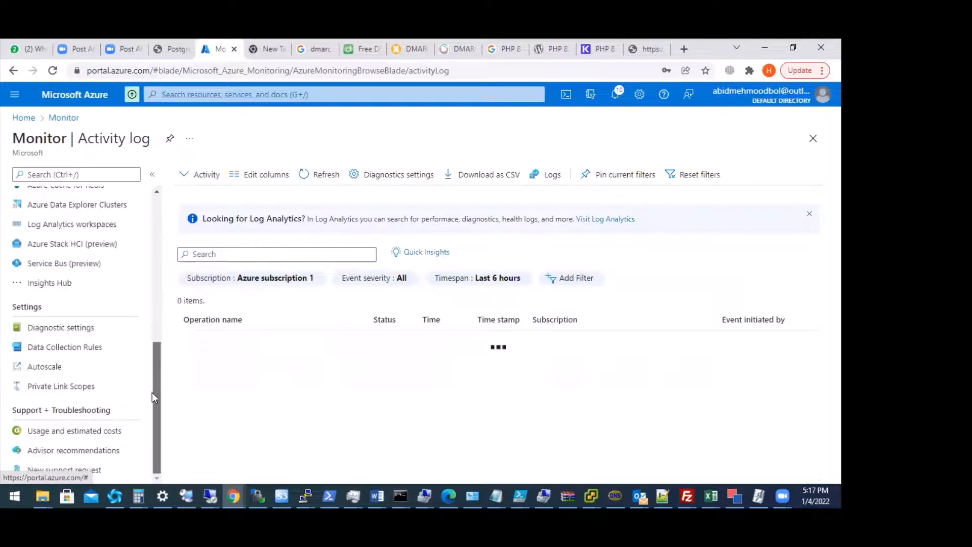
left_click_drag(155, 427, 156, 210)
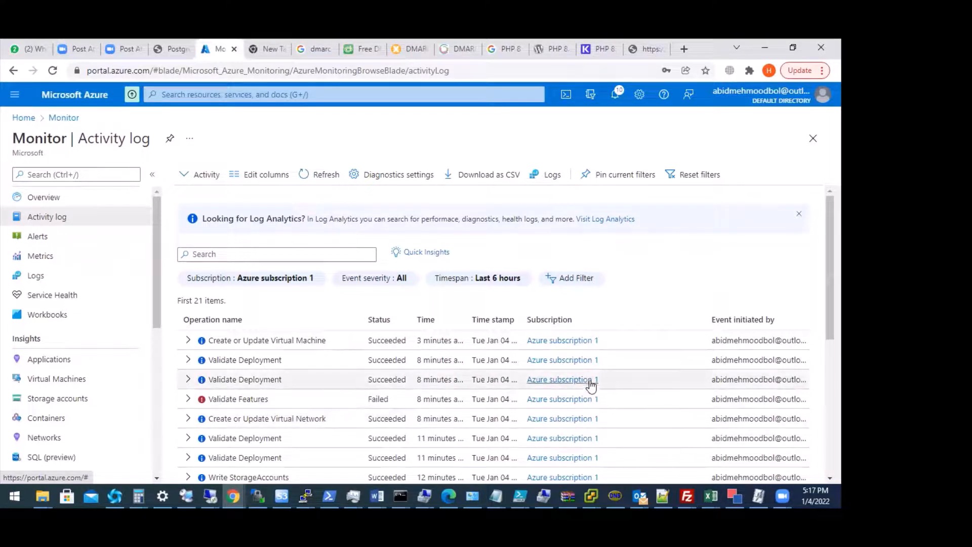
scroll(830, 291, "down", 3)
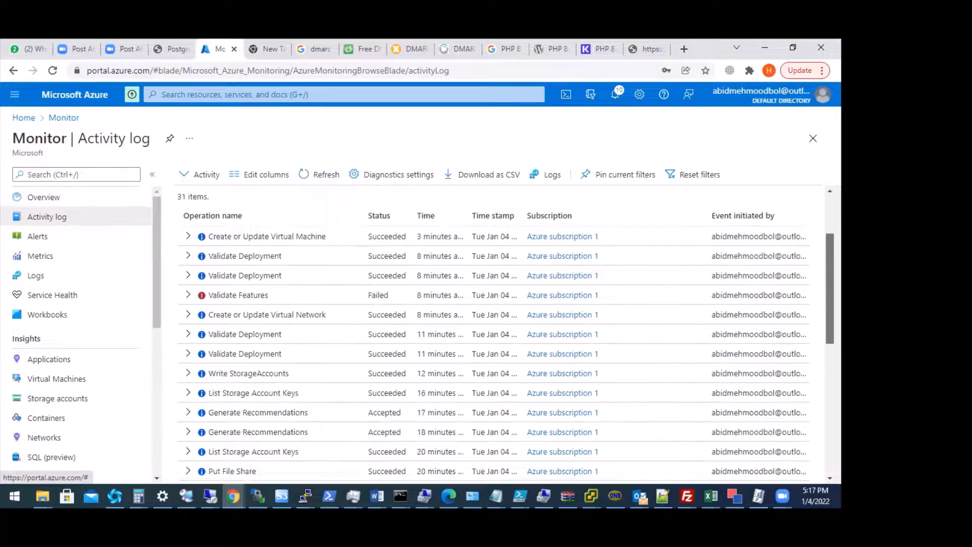
scroll(494, 334, "down", 5)
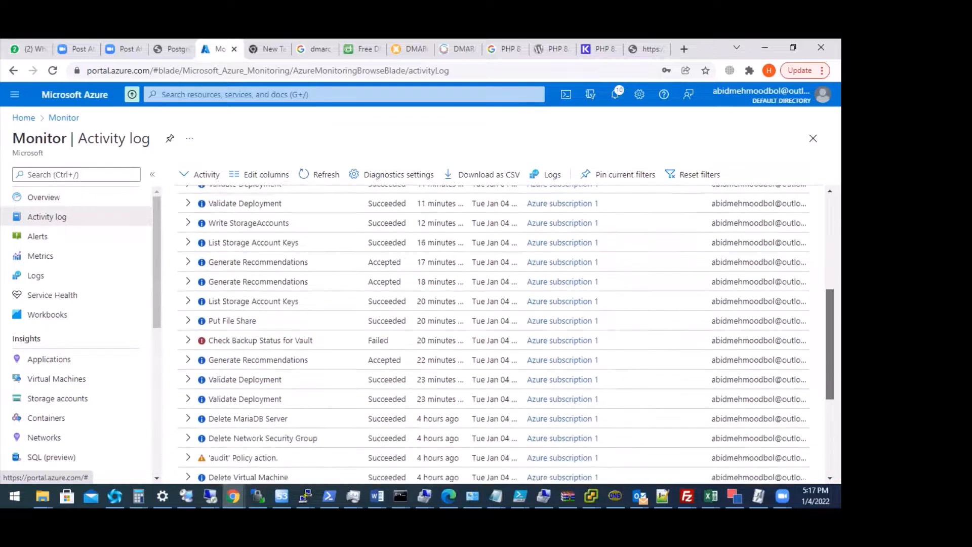
scroll(494, 334, "down", 4)
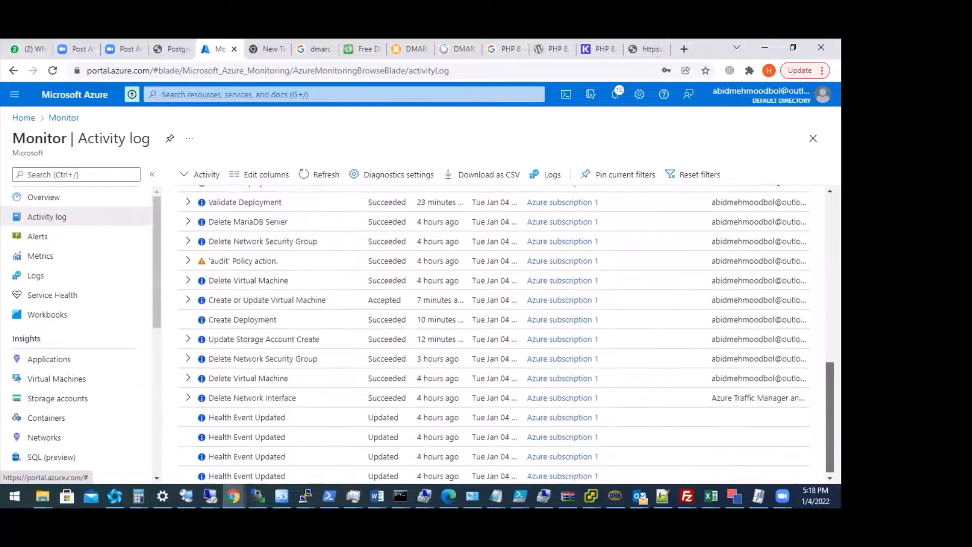
left_click_drag(829, 418, 830, 248)
Step: View Monitor's Alerts and Metrics pages, browse the resource types offered for a metrics scope, and close the scope selection without choosing one
left_click(90, 242)
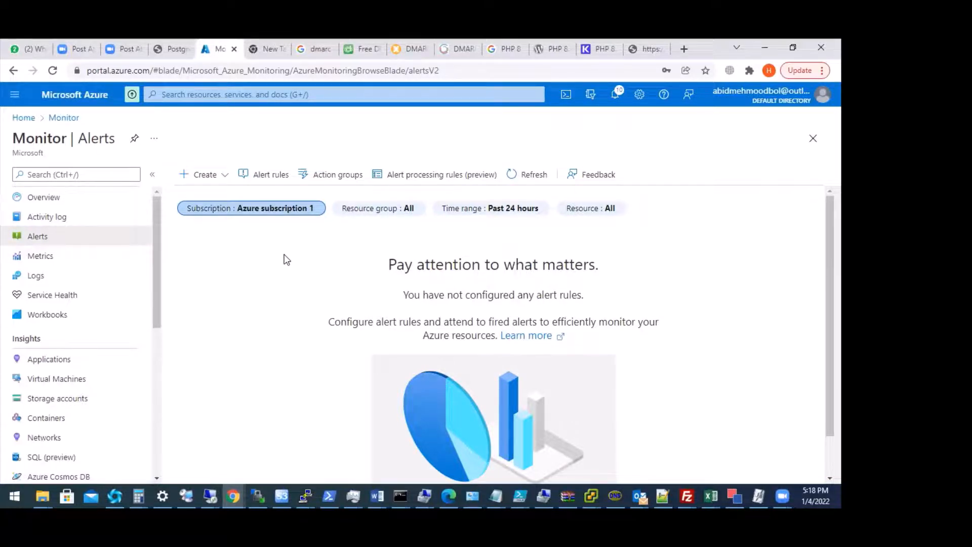
left_click(40, 257)
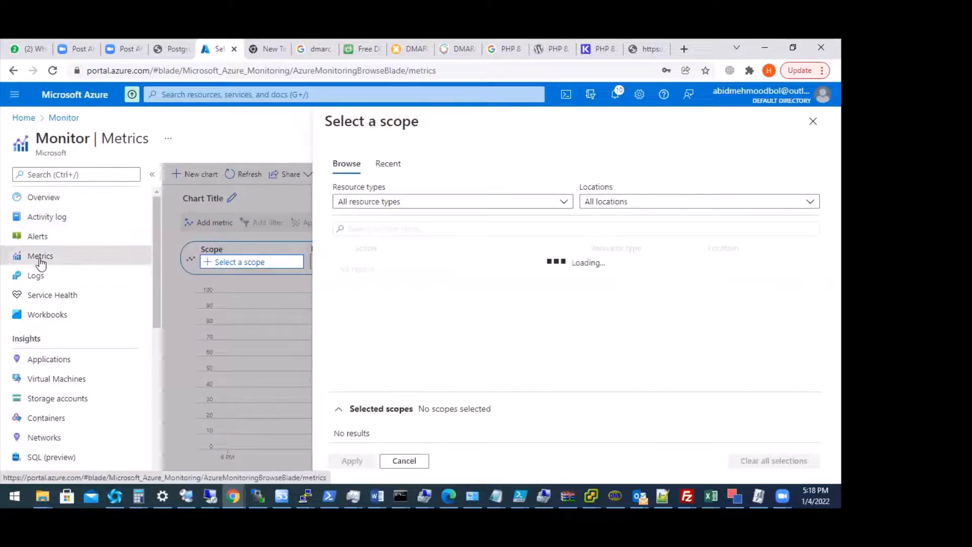
left_click(564, 202)
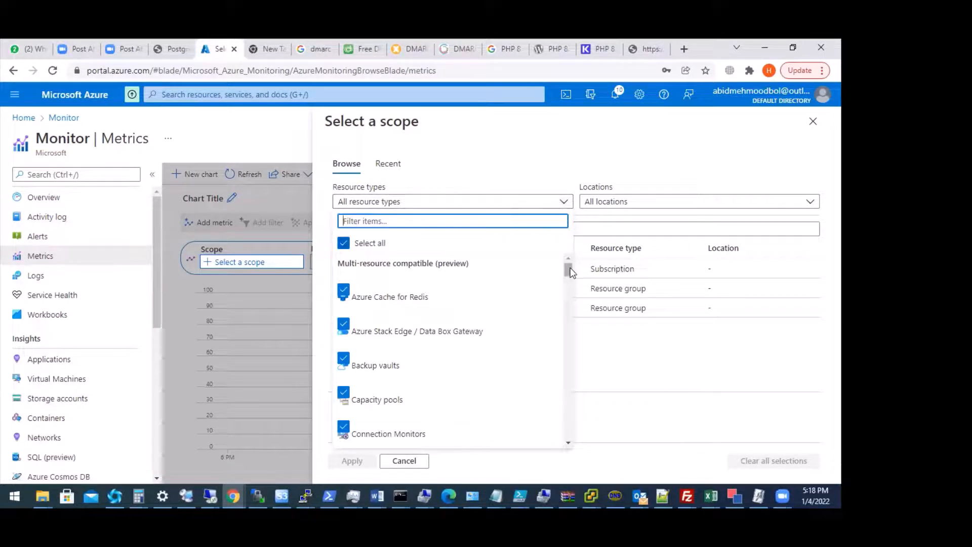
left_click_drag(570, 272, 571, 344)
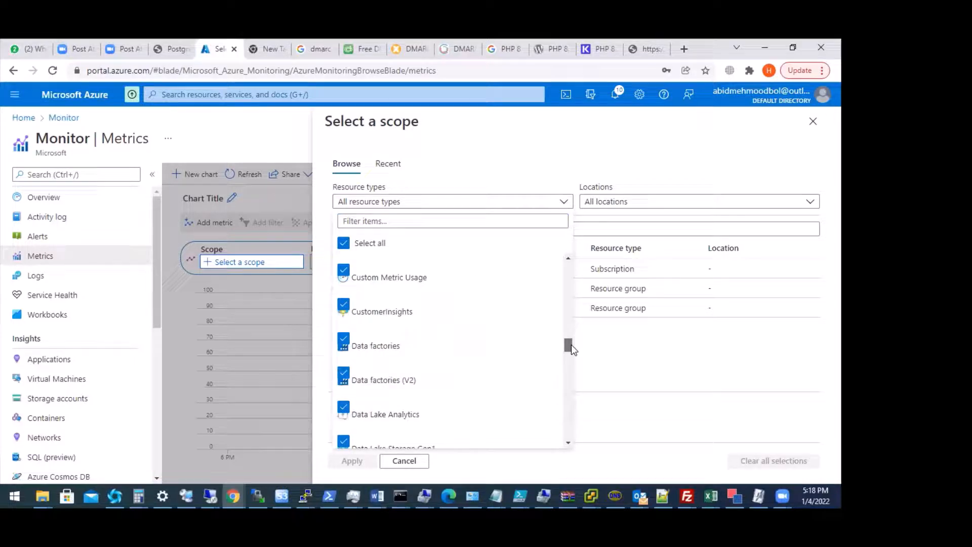
left_click(594, 216)
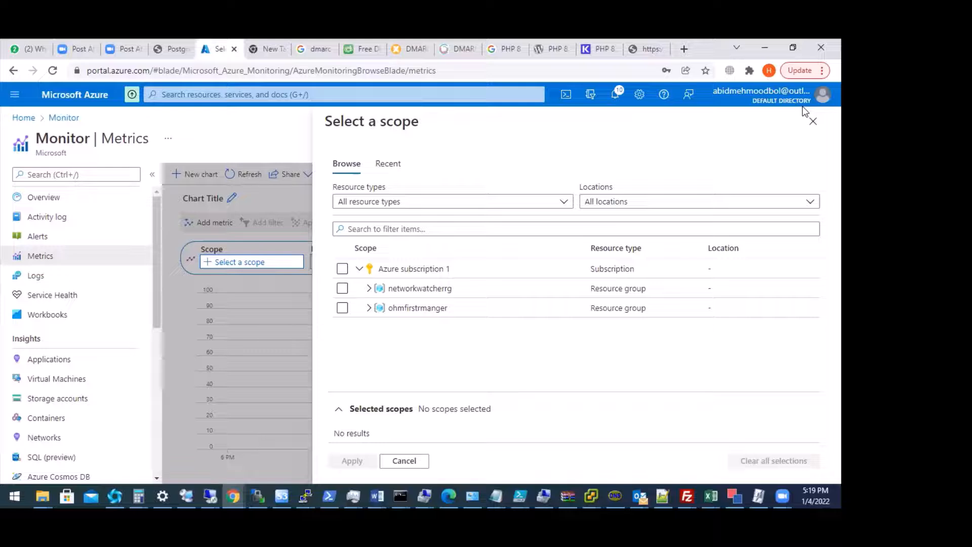
left_click(812, 121)
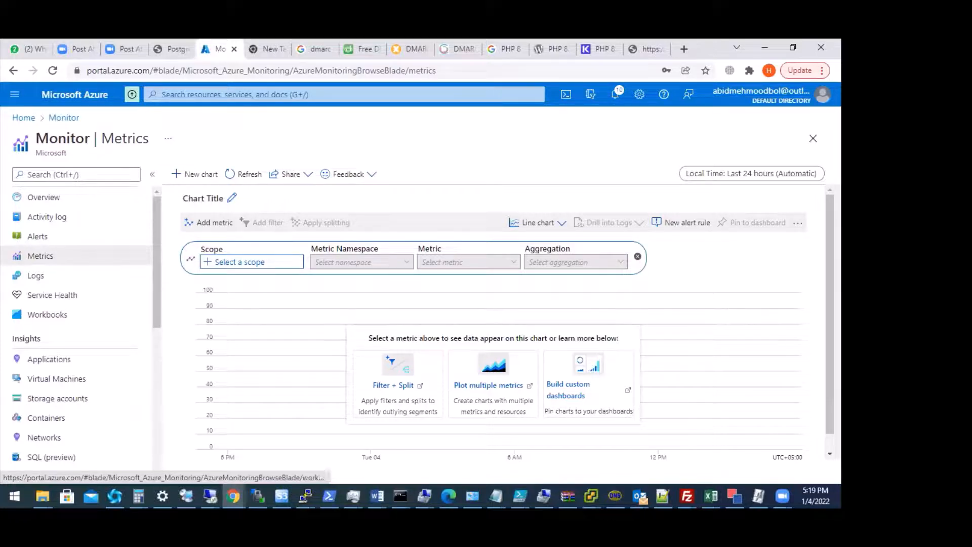
Step: Open Monitor's Logs page and read through the Log Analytics welcome information
left_click(35, 278)
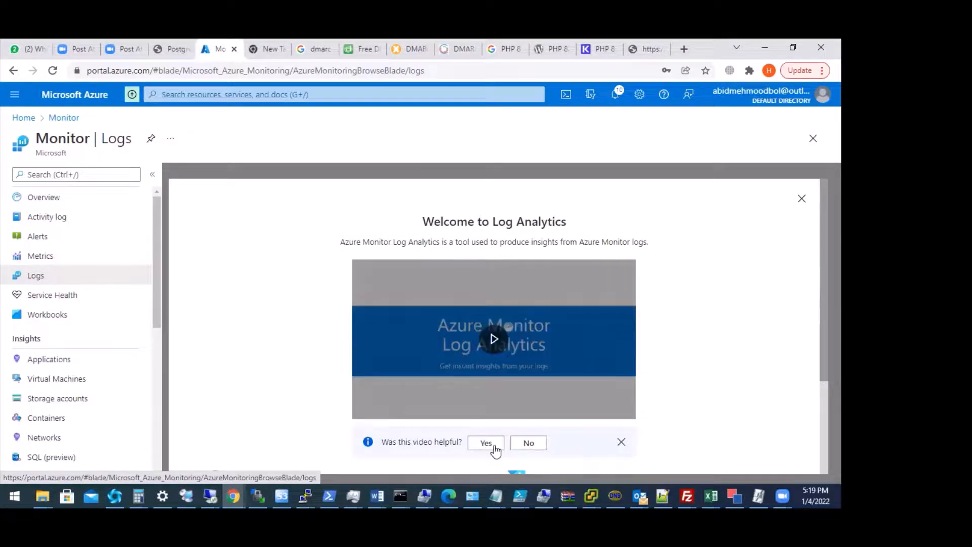
scroll(552, 374, "down", 3)
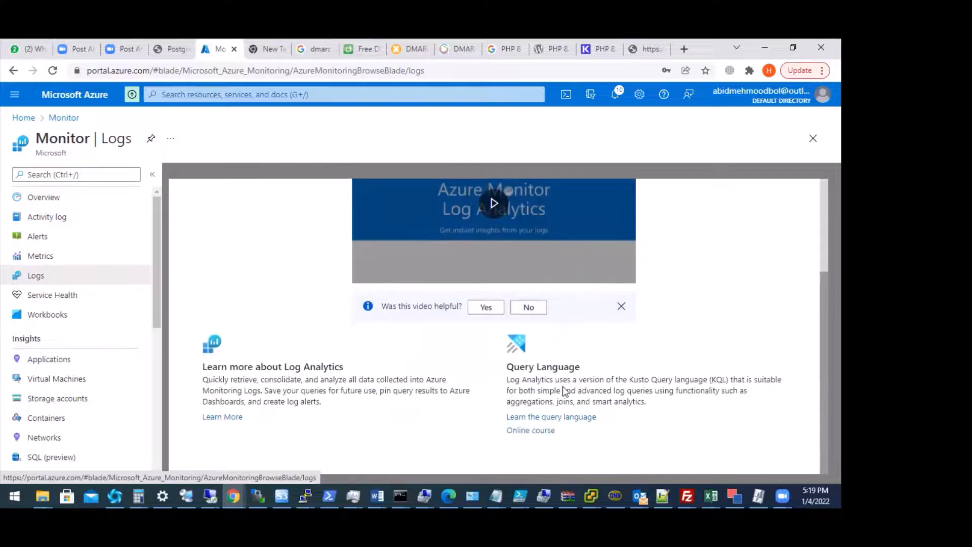
scroll(552, 334, "up", 3)
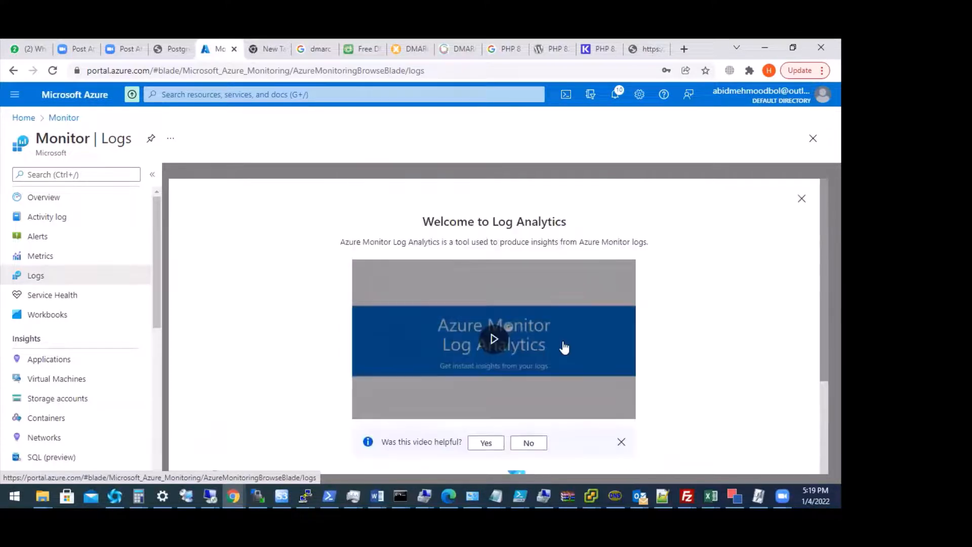
Step: Open Monitor's Service Health page, dismiss the map-pinning tip, and look through the Region filter and saved-view choices for service issues
left_click(52, 299)
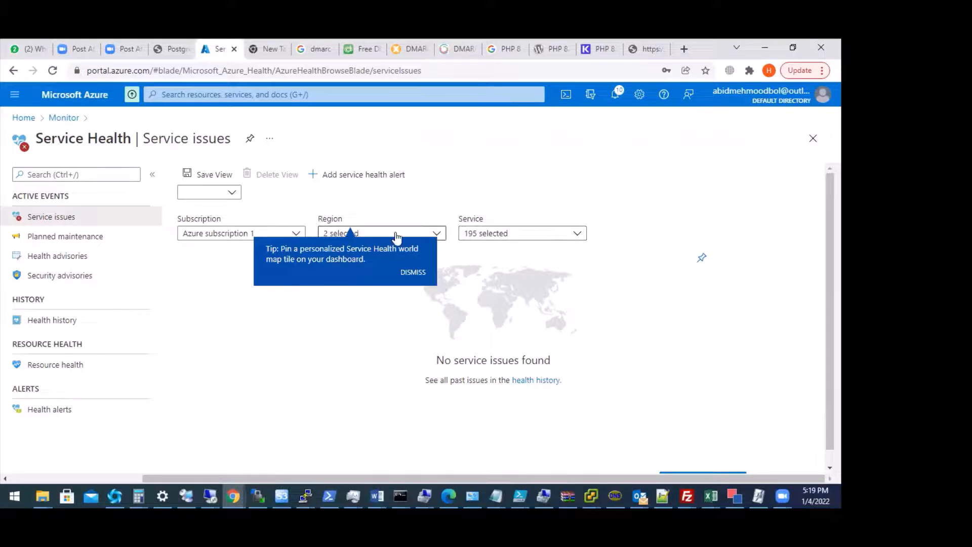
left_click(412, 264)
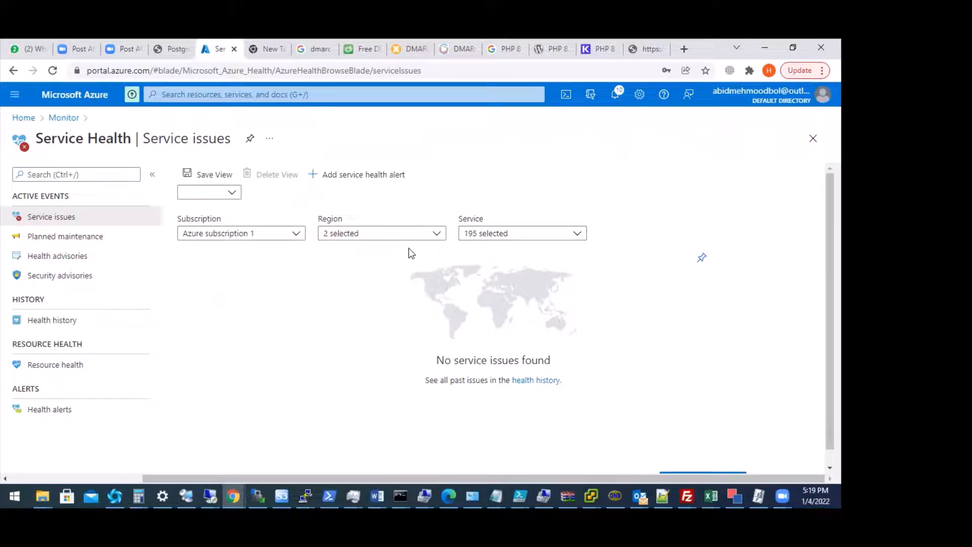
left_click(437, 234)
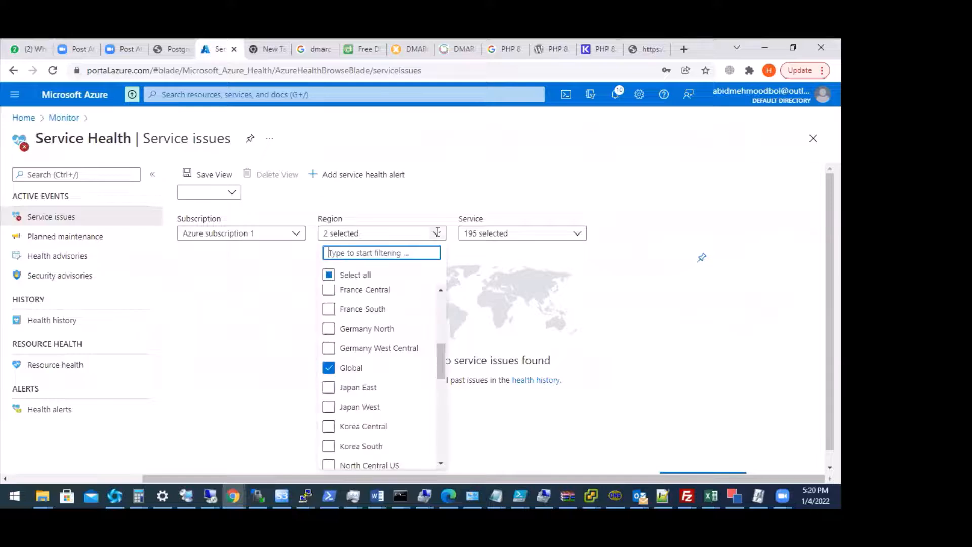
left_click_drag(440, 356, 443, 273)
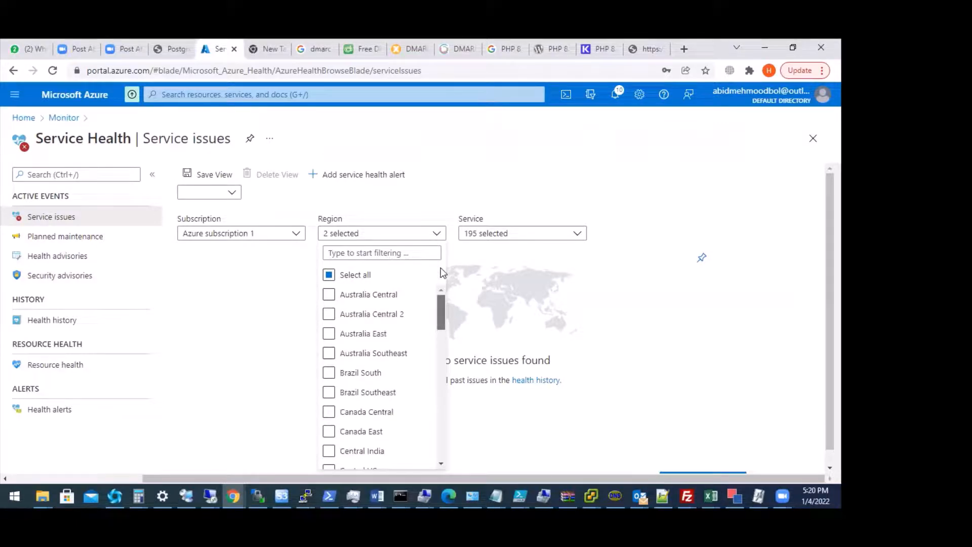
left_click(434, 237)
left_click(232, 193)
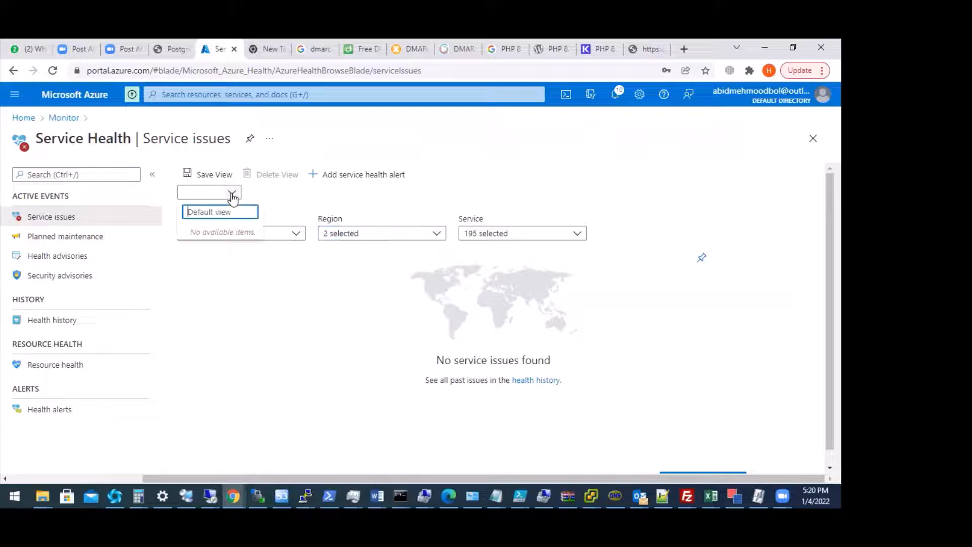
left_click(454, 153)
Step: View the Planned maintenance page, return to Service issues, and check which regions are selected in the Region filter
left_click(69, 240)
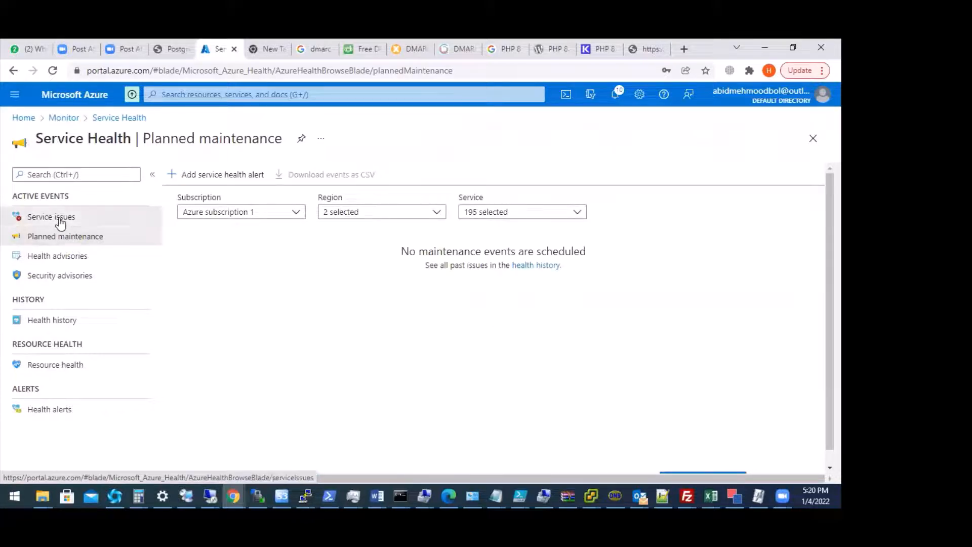
left_click(60, 221)
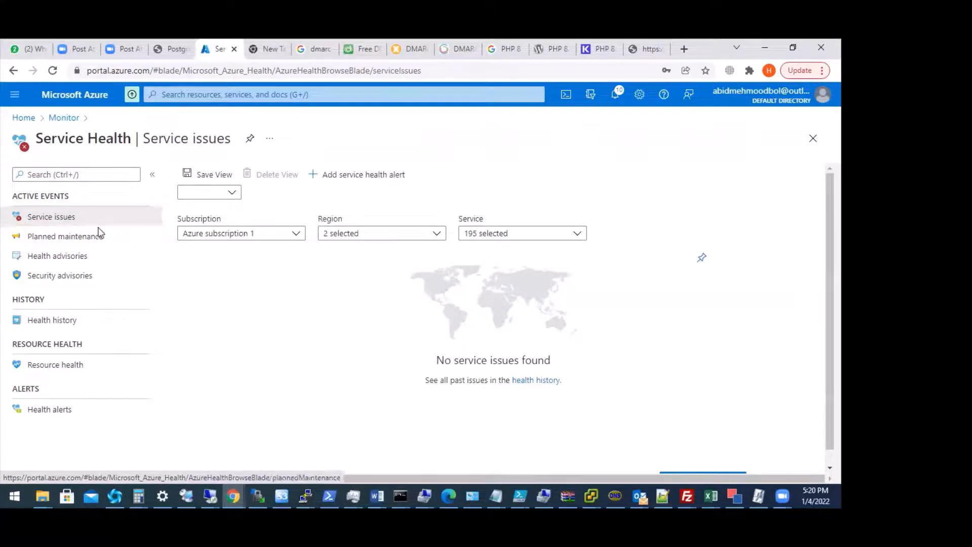
left_click(437, 233)
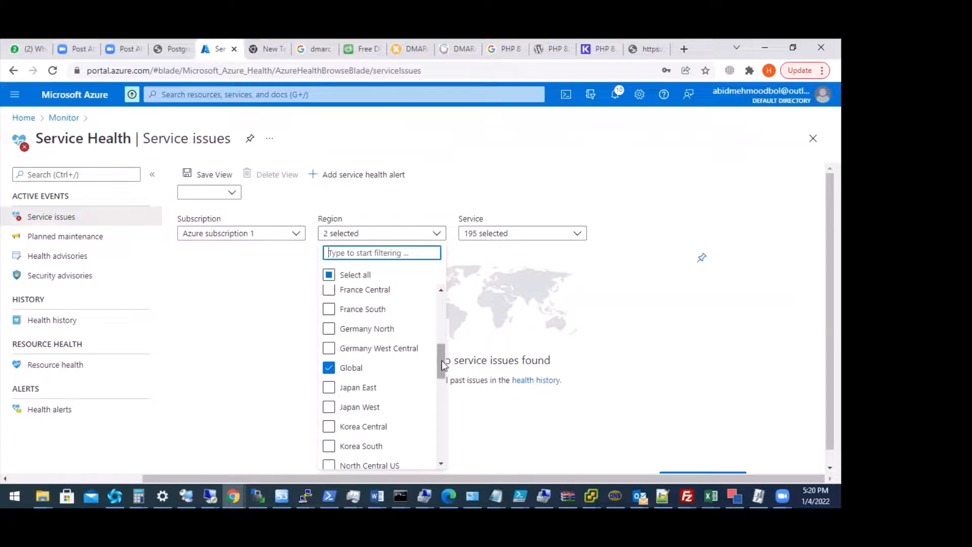
left_click_drag(441, 360, 440, 306)
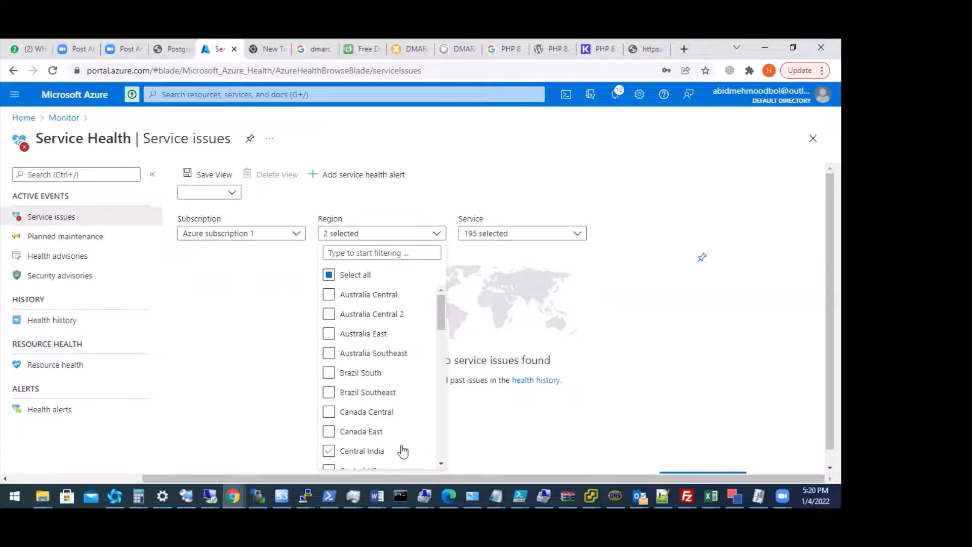
left_click_drag(438, 306, 441, 319)
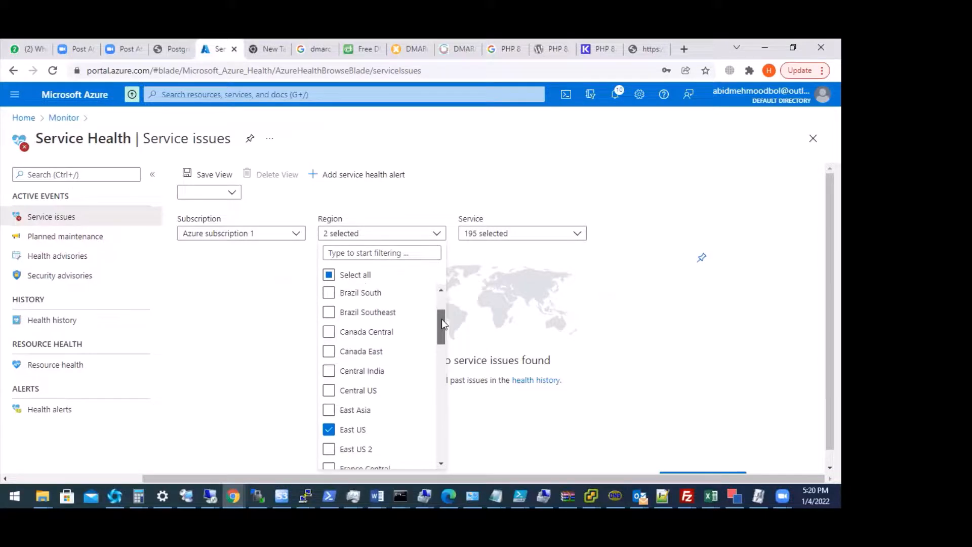
Step: View the Service Health history, and return to Monitor to revisit its activity log, alerts and overview pages
left_click(47, 322)
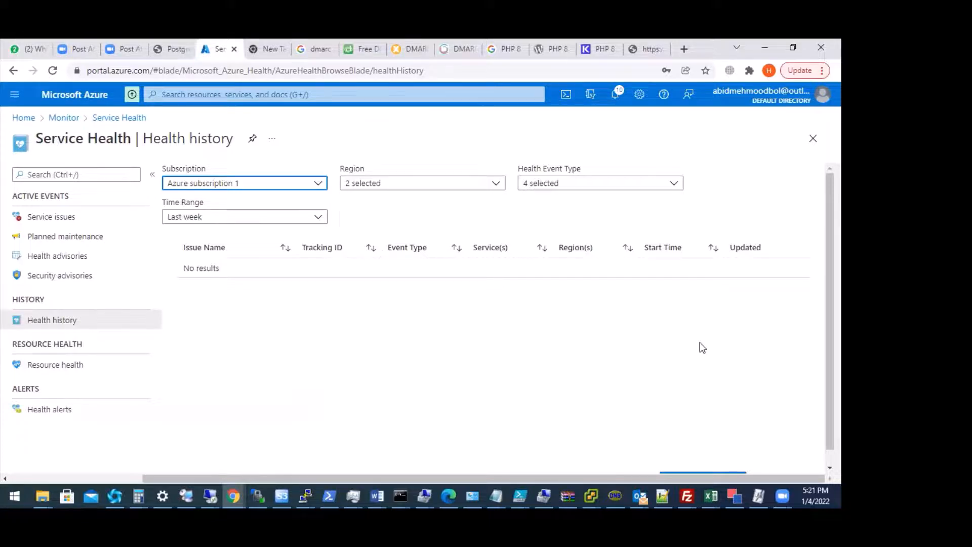
left_click(301, 363)
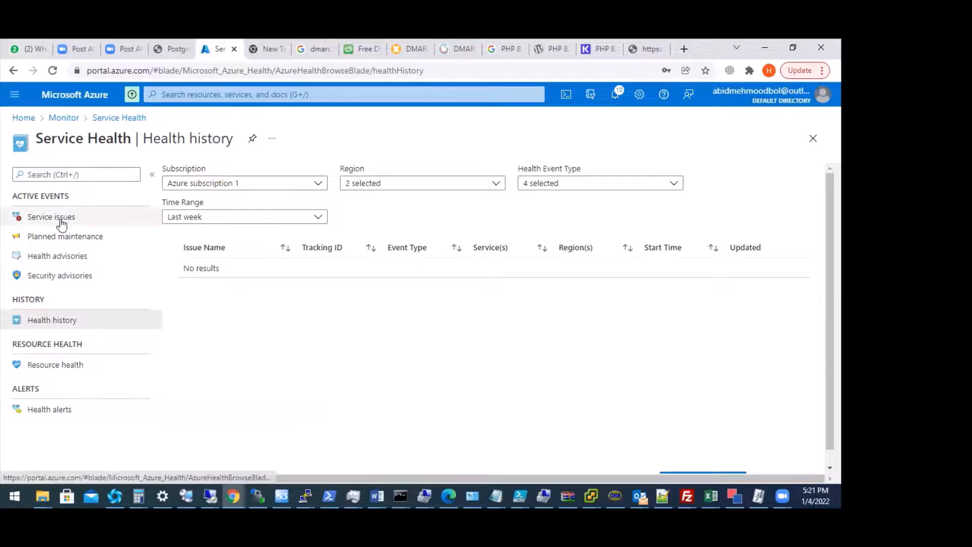
left_click(71, 118)
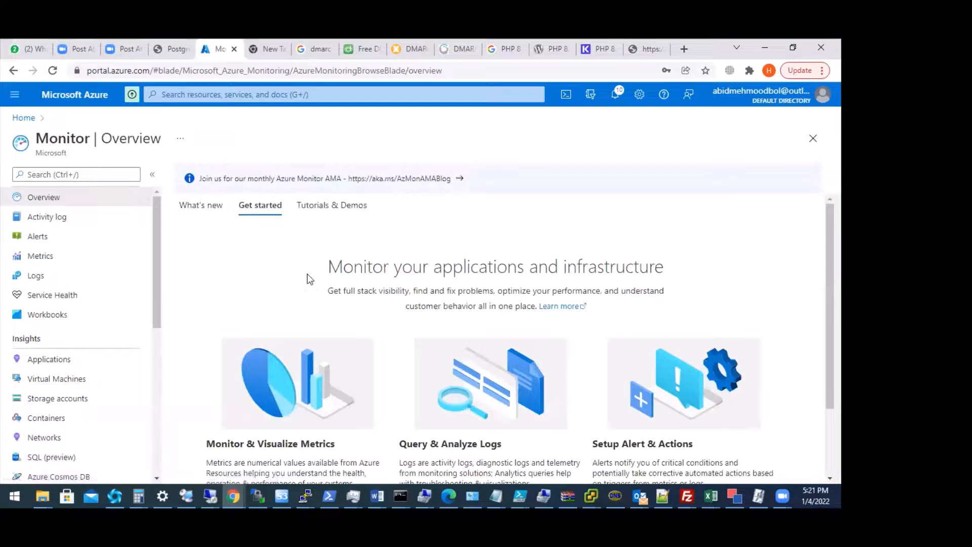
left_click(38, 220)
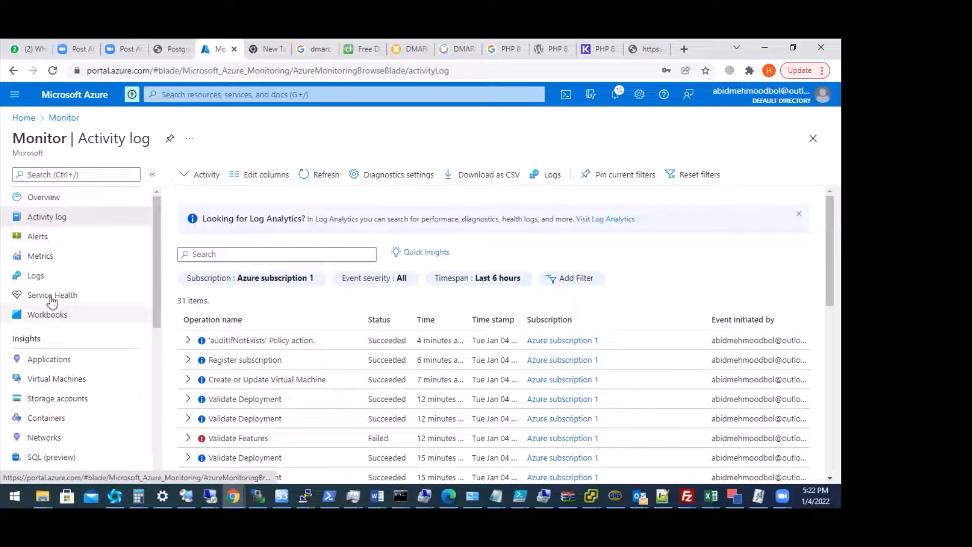
left_click(37, 235)
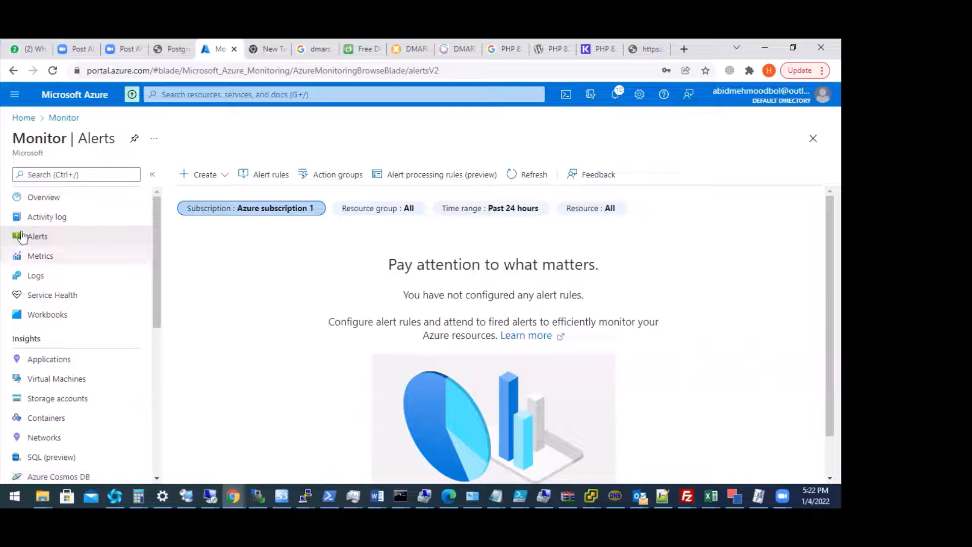
left_click(46, 203)
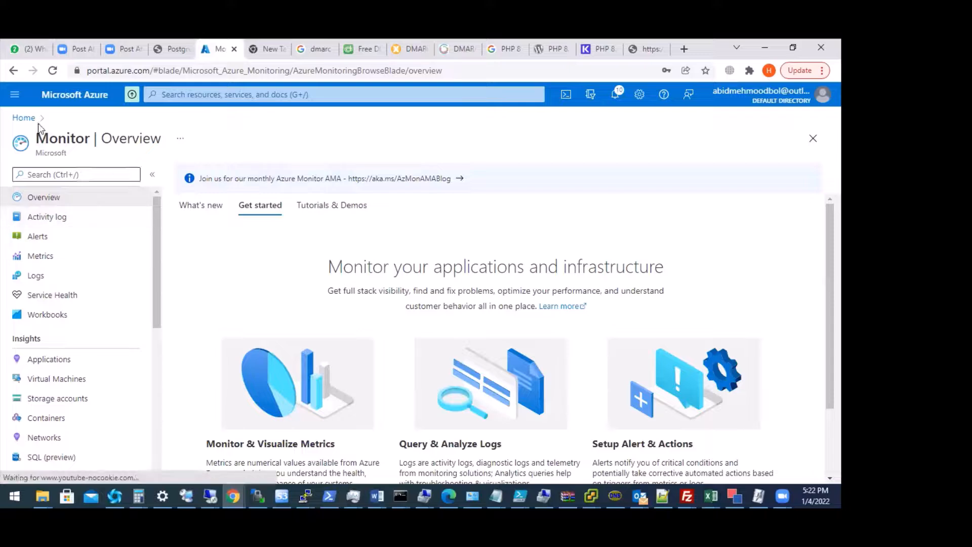
Step: Open Cost Management + Billing from the portal home, view Cost Management's overview, troubleshooting and access control pages, and return to the billing scopes
left_click(24, 118)
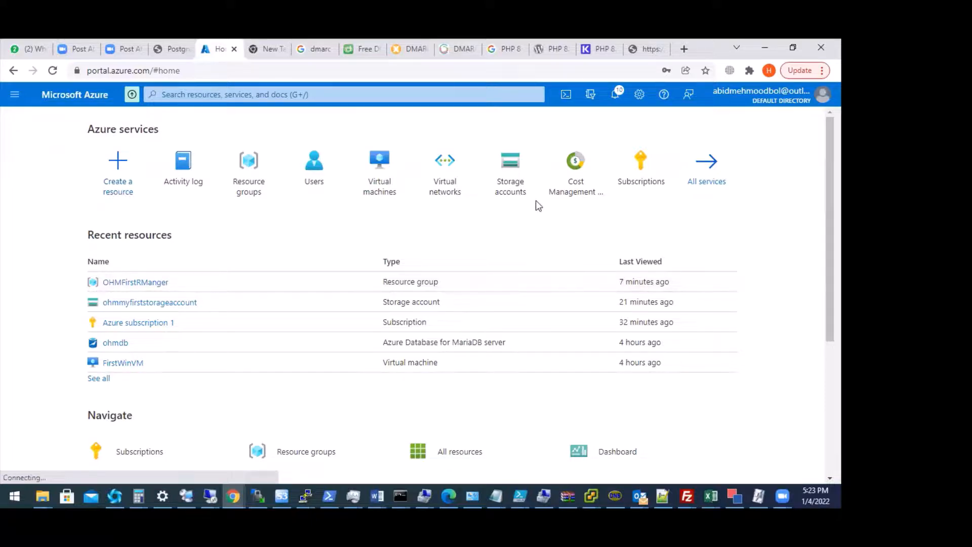
left_click(574, 167)
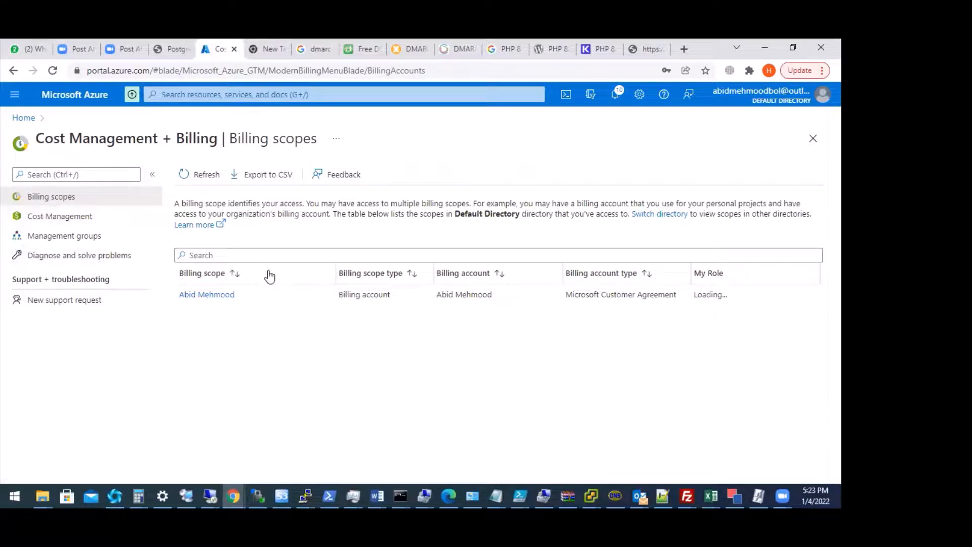
left_click(52, 216)
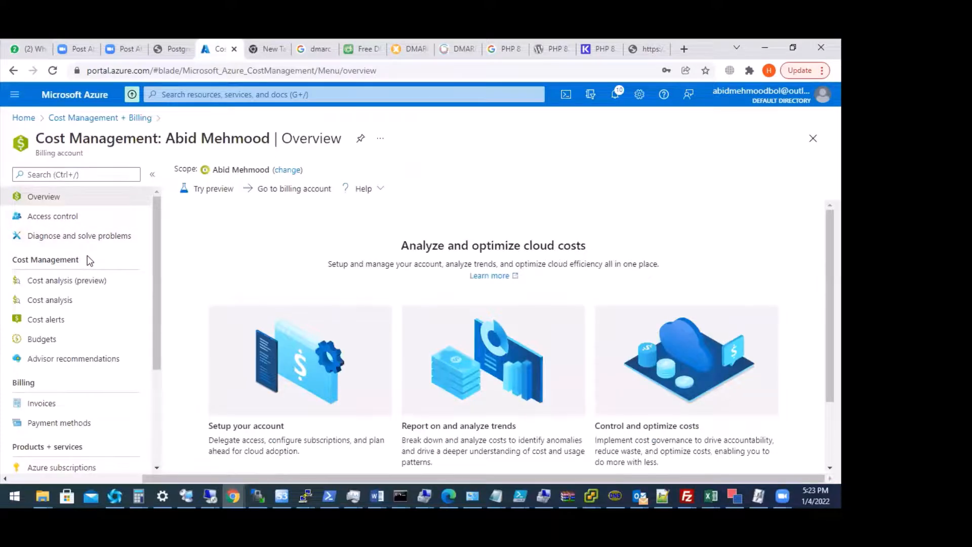
left_click(85, 241)
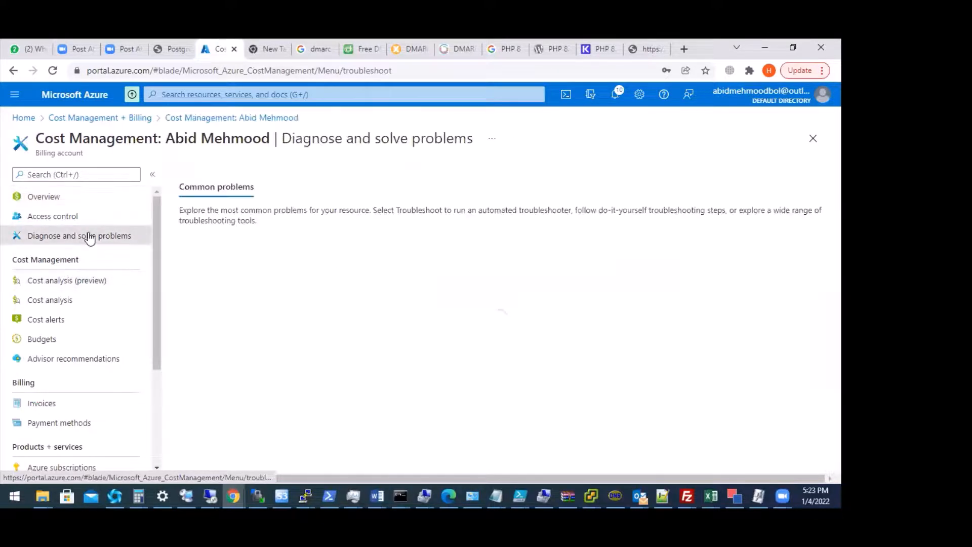
left_click(40, 216)
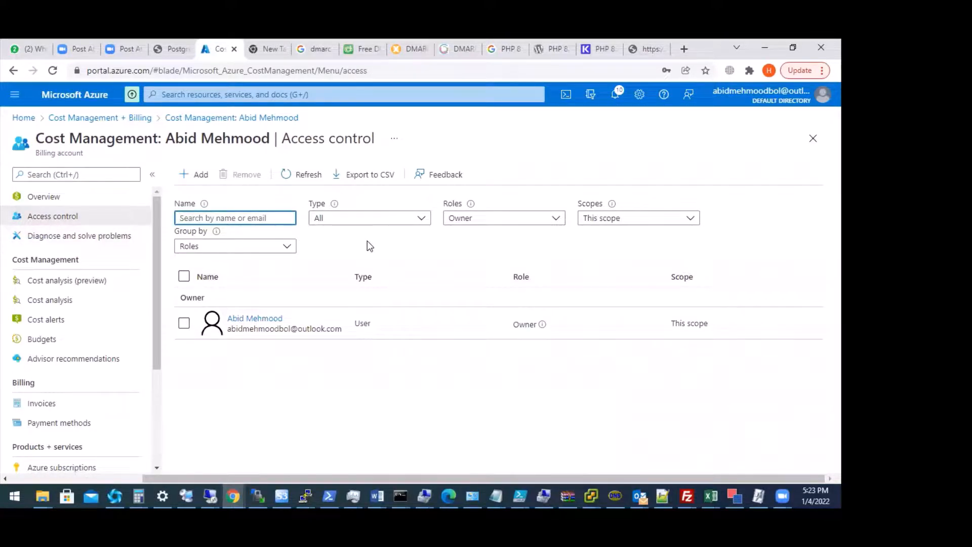
left_click(90, 120)
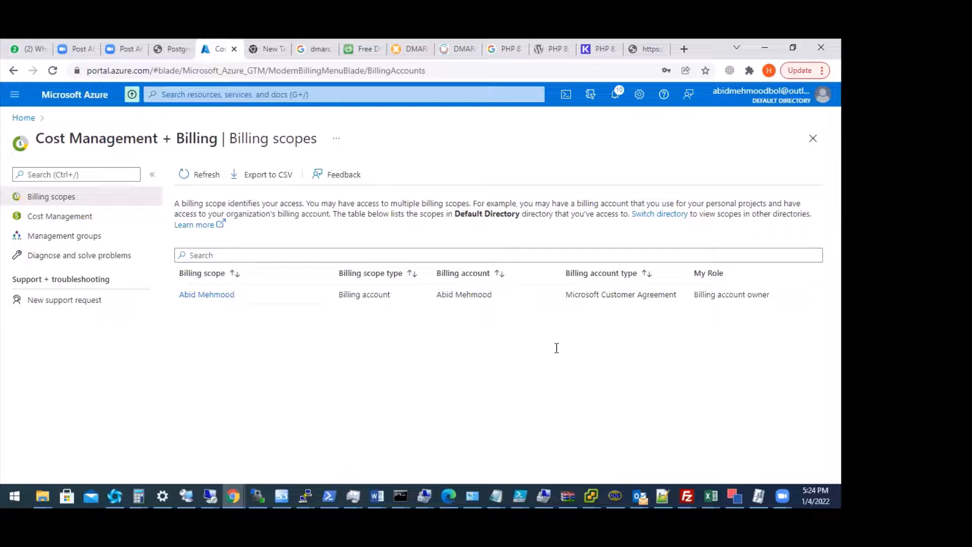
Step: Search the portal for "poli" and open the Policy service
left_click(246, 94)
type("p")
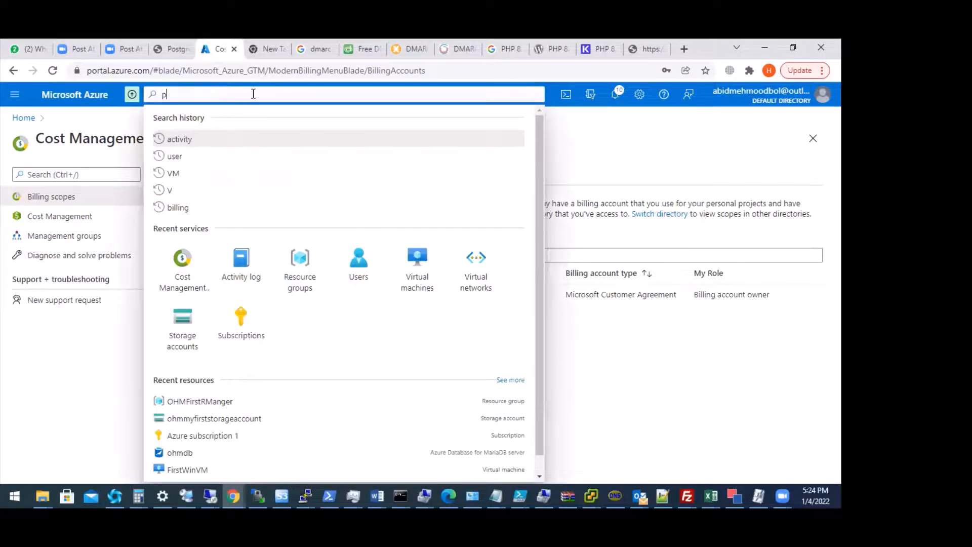
type("oli")
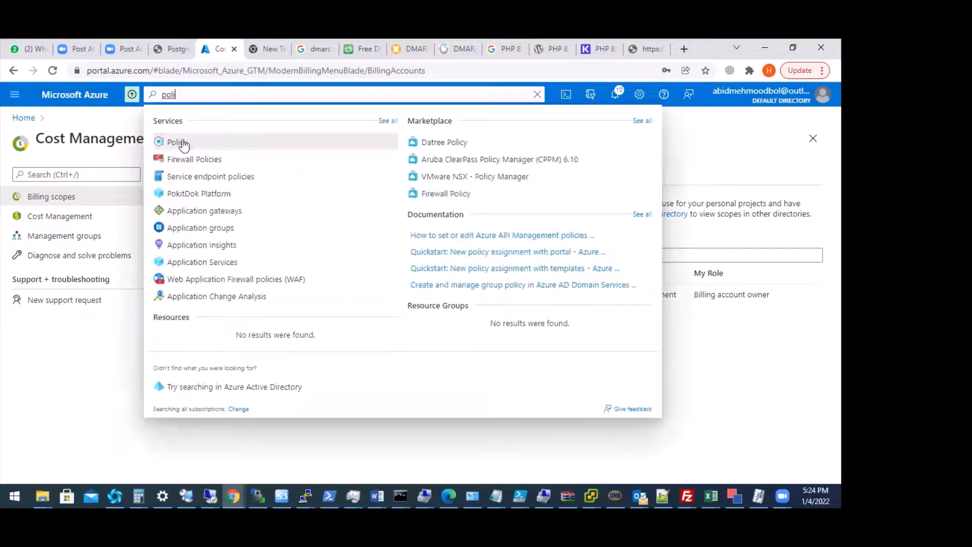
left_click(183, 145)
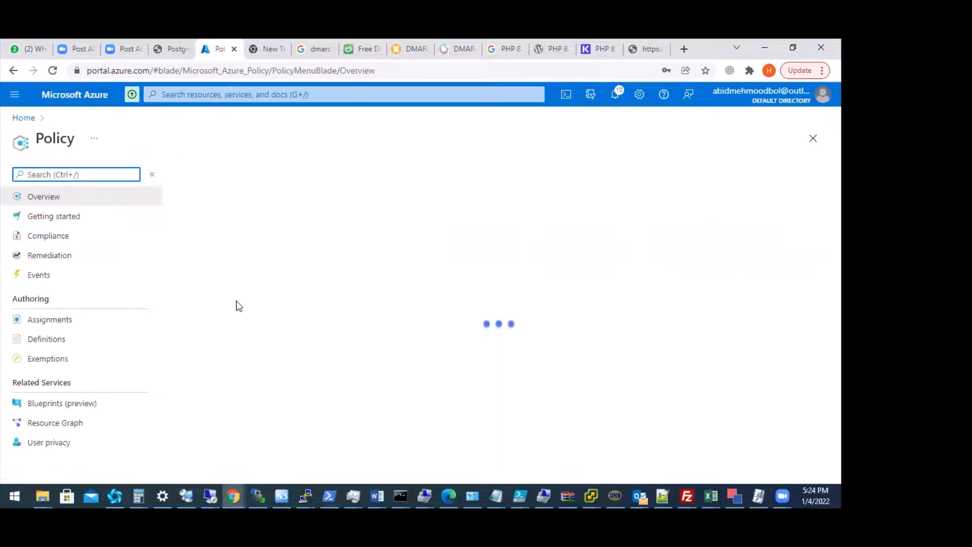
Step: Review Policy's Compliance summary for Azure subscription 1 and open the details of the non-compliant ASC Default initiative
left_click(48, 236)
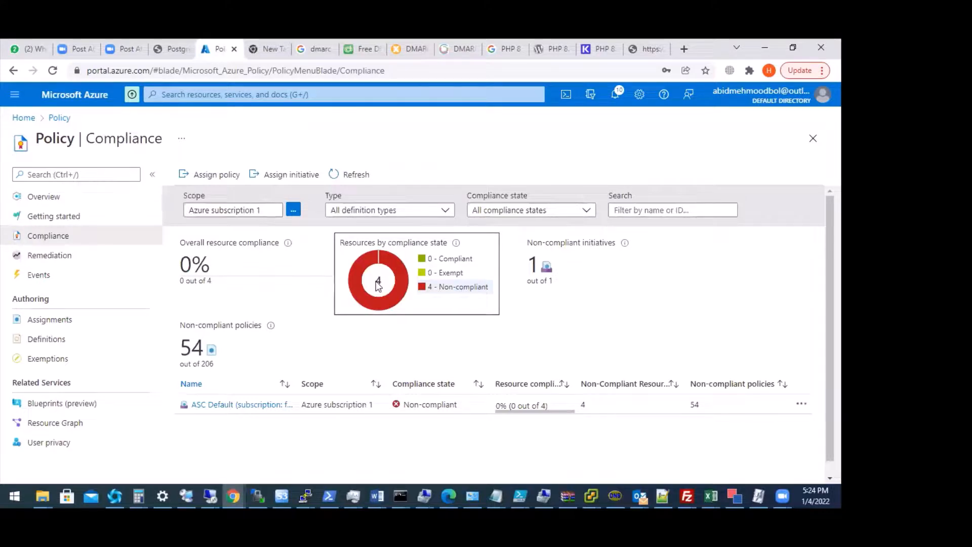
mouse_move(375, 304)
left_click(425, 408)
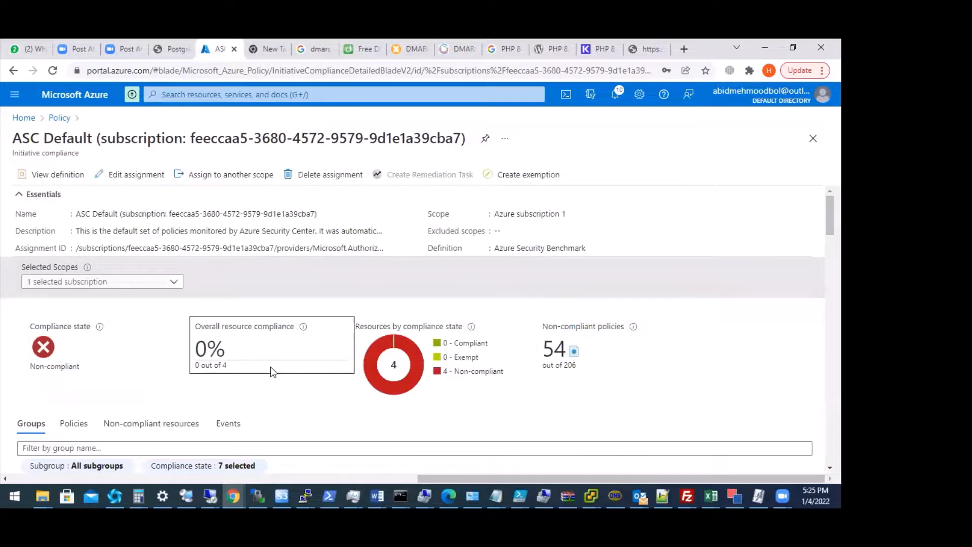
Step: Examine the ASC Default initiative's compliance summary and its list of policy groups, with their compliance states, subgroups and policy counts
scroll(270, 368, "down", 4)
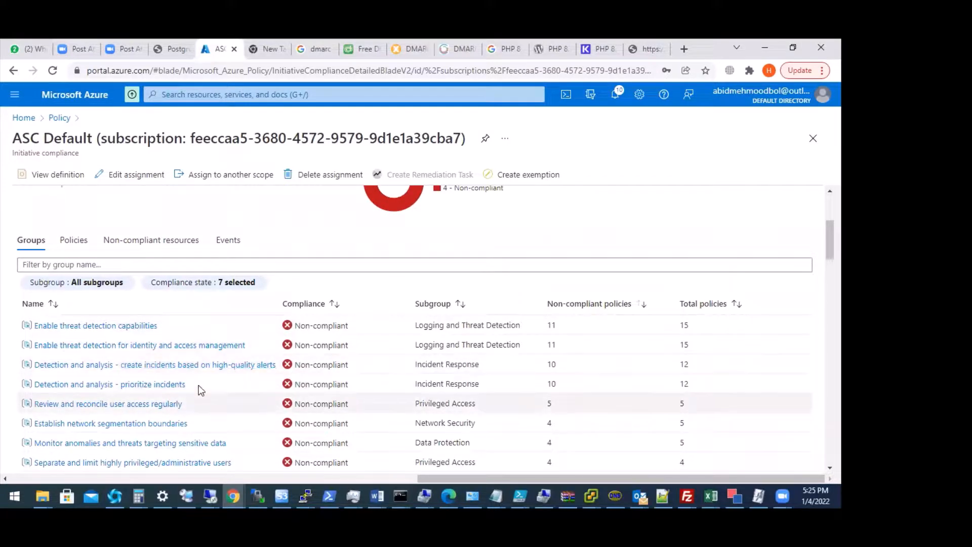
scroll(202, 420, "down", 4)
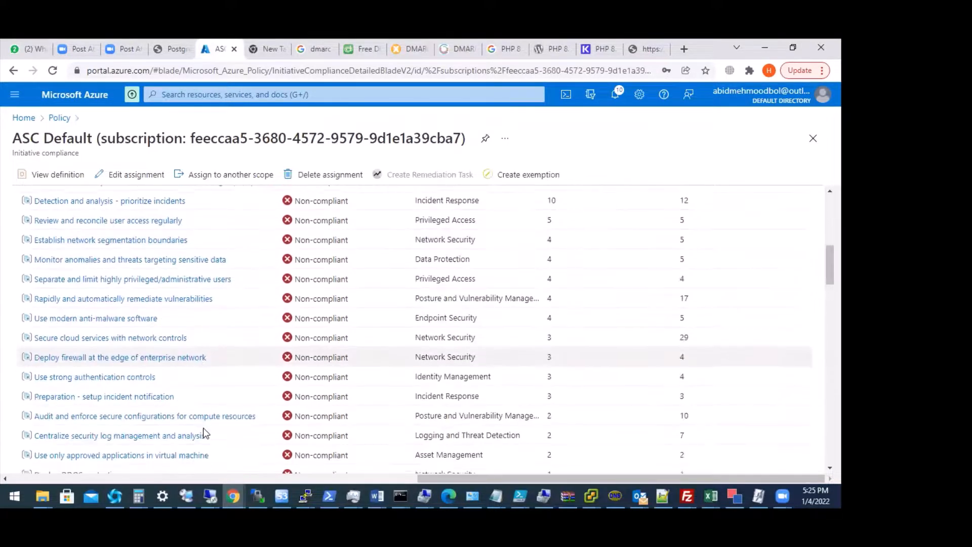
scroll(204, 433, "down", 3)
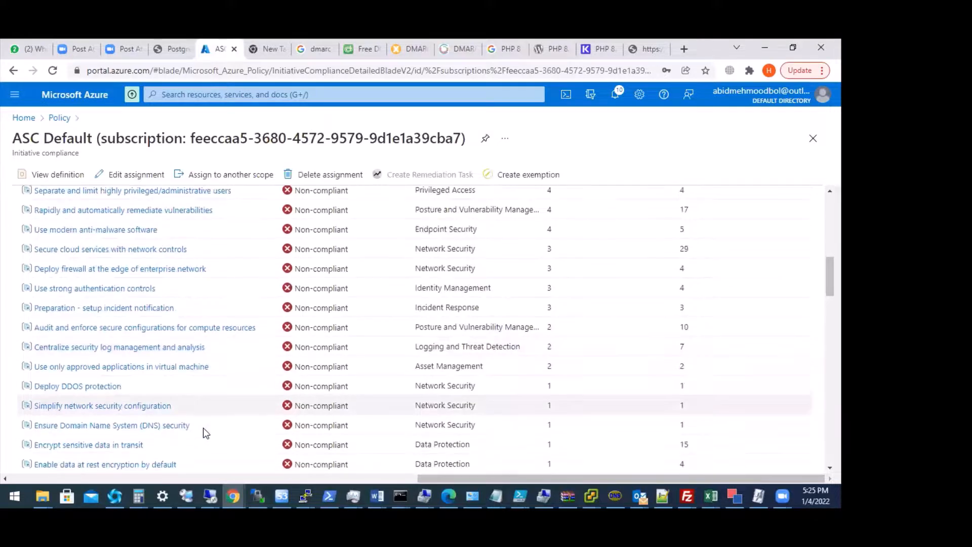
scroll(204, 431, "up", 10)
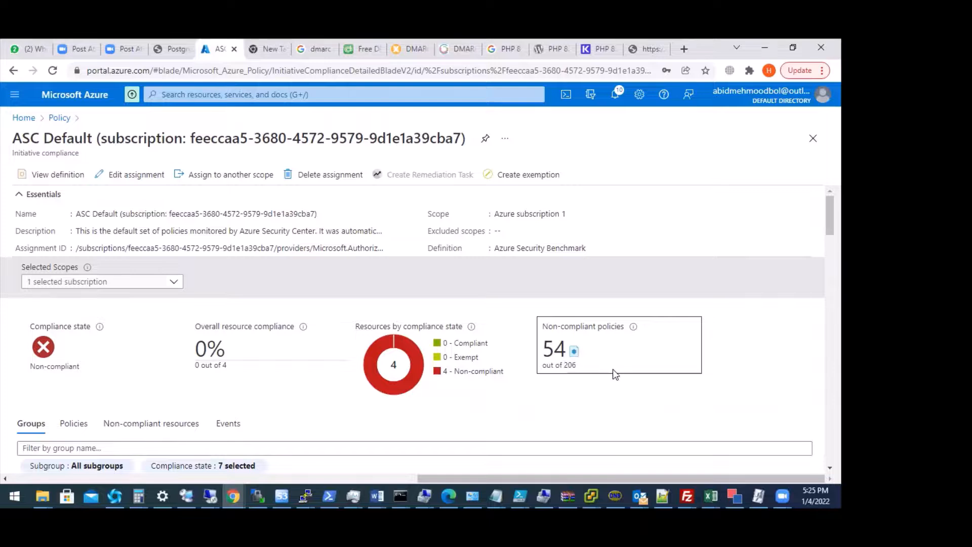
scroll(302, 397, "down", 4)
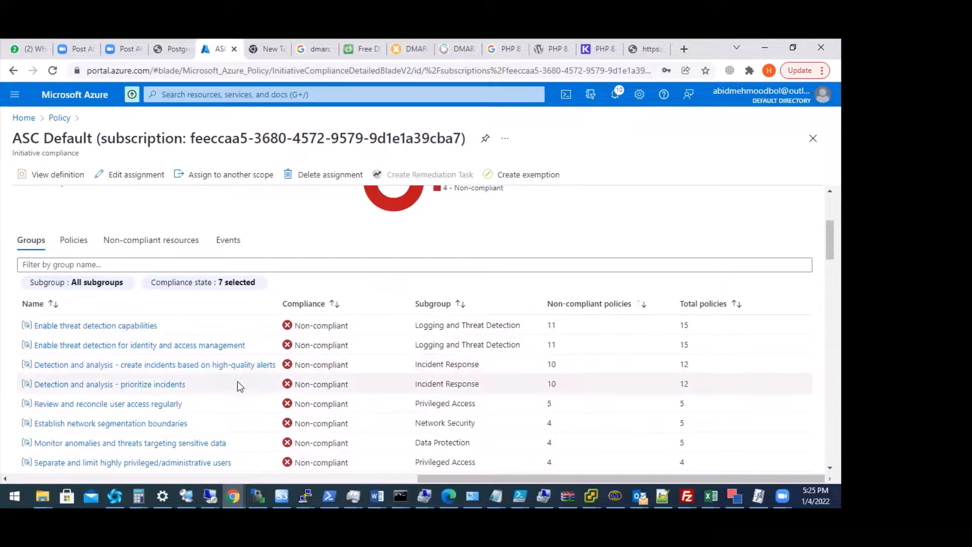
scroll(240, 386, "down", 5)
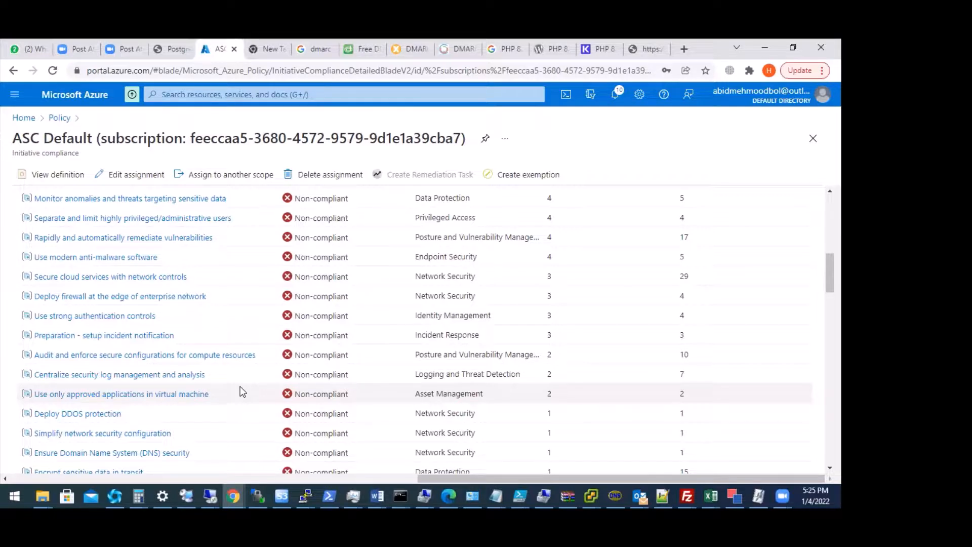
scroll(193, 310, "down", 3)
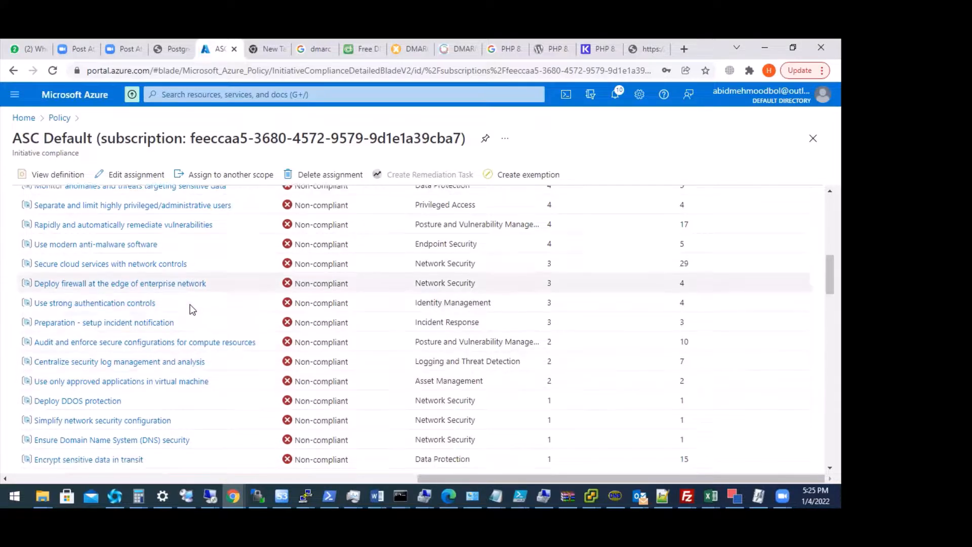
scroll(196, 311, "down", 6)
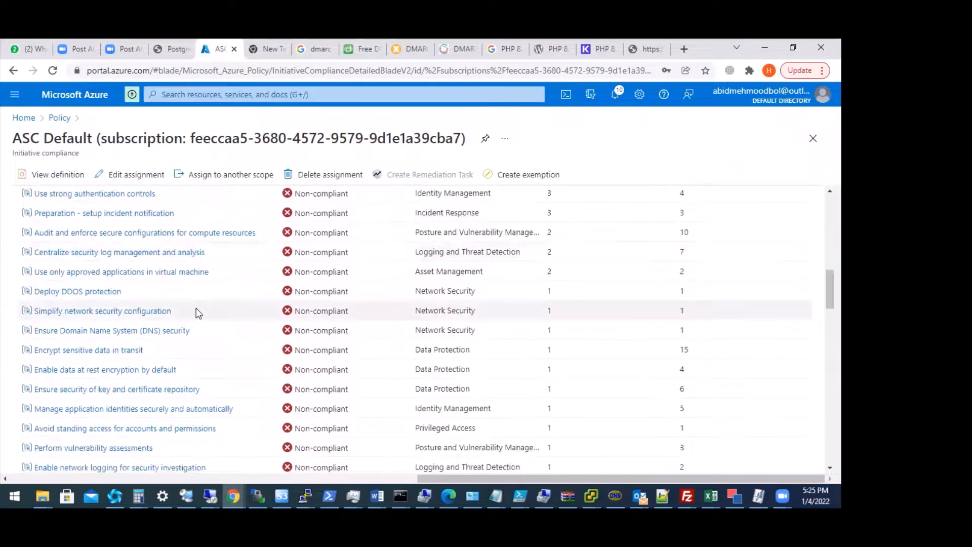
Step: Review the initiative's remaining policy groups, then view its non-compliant resources and the resource types available for filtering them
scroll(195, 309, "down", 9)
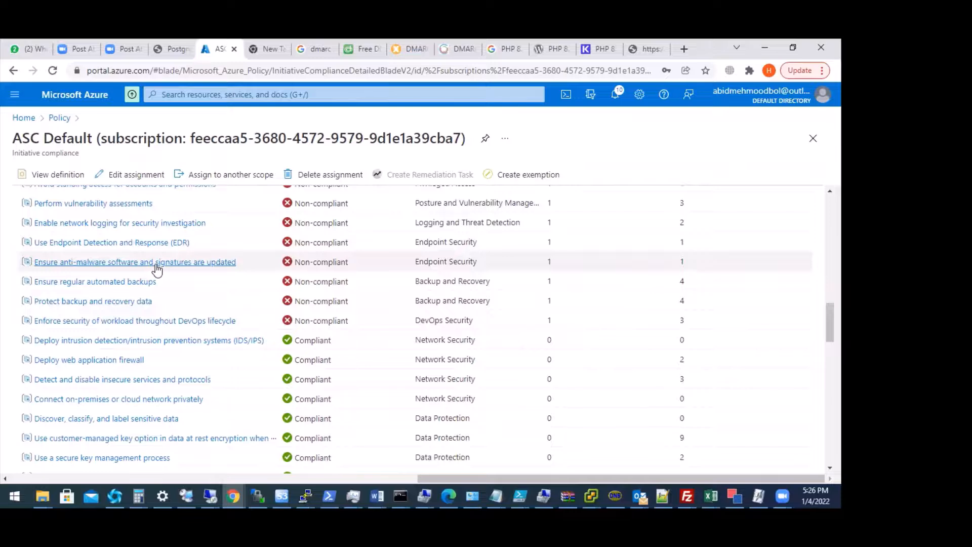
scroll(293, 228, "up", 10)
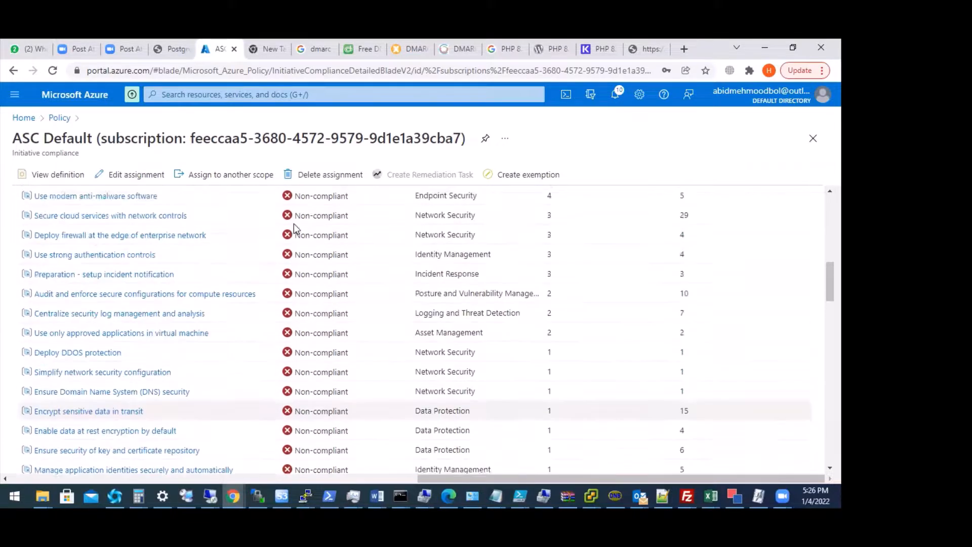
scroll(304, 238, "up", 10)
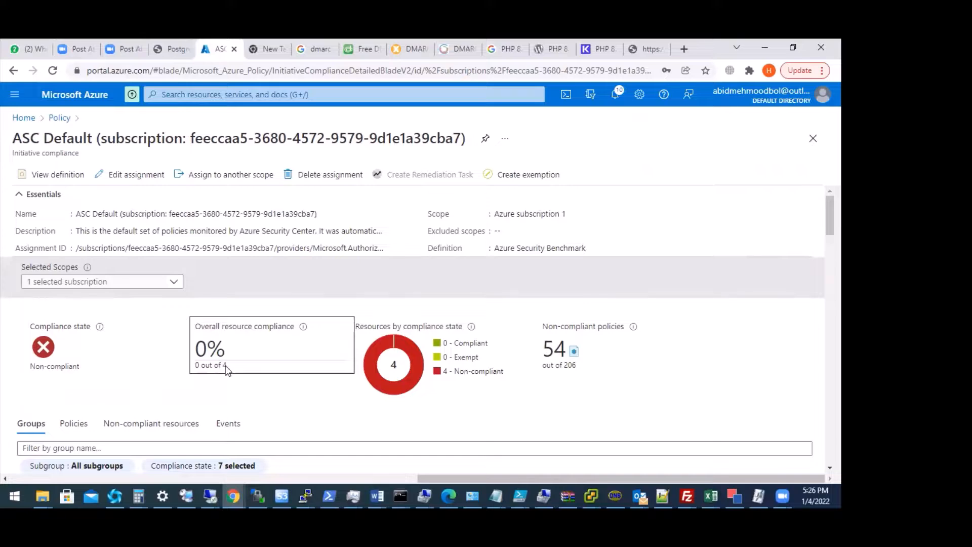
scroll(227, 370, "down", 4)
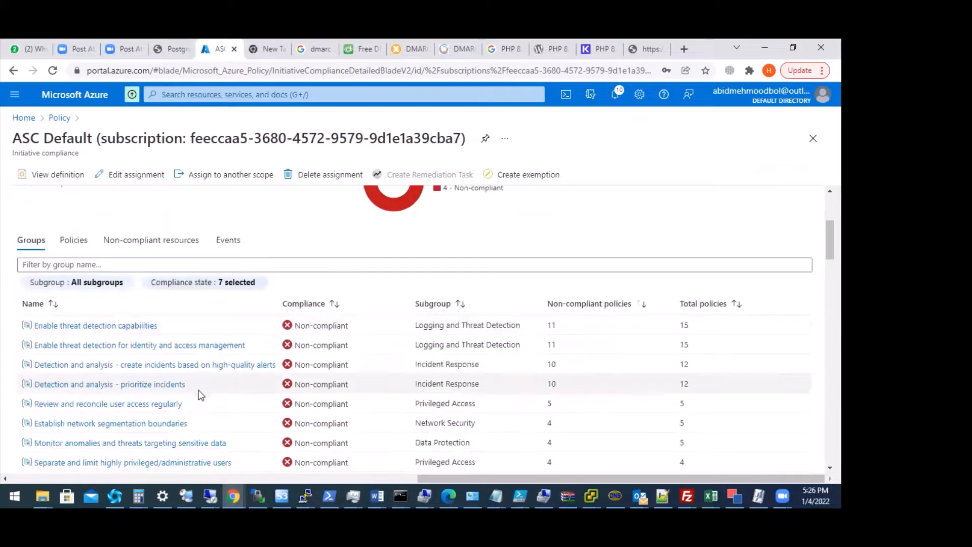
left_click(162, 239)
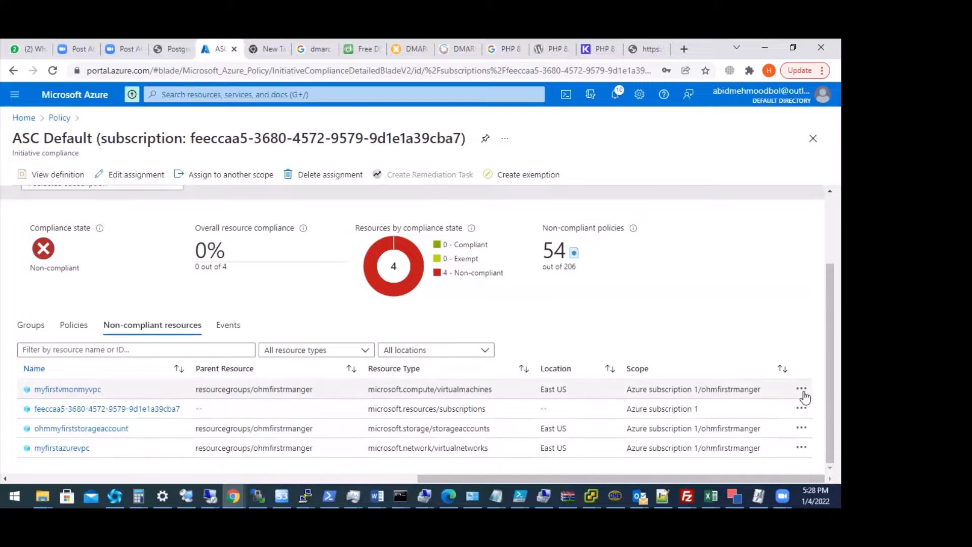
left_click(364, 350)
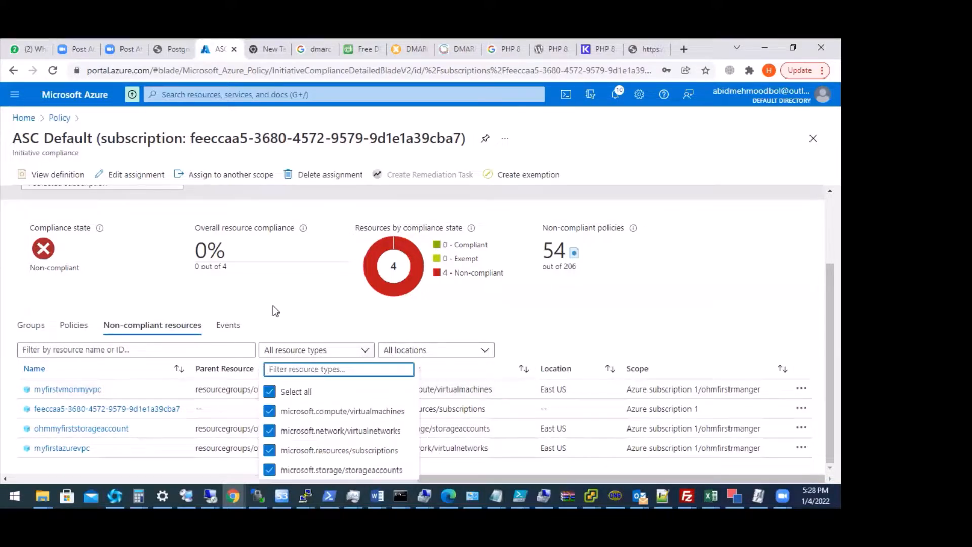
Step: View the ASC Default initiative's events, then examine its individual policies with their effect types and compliance states
left_click(225, 325)
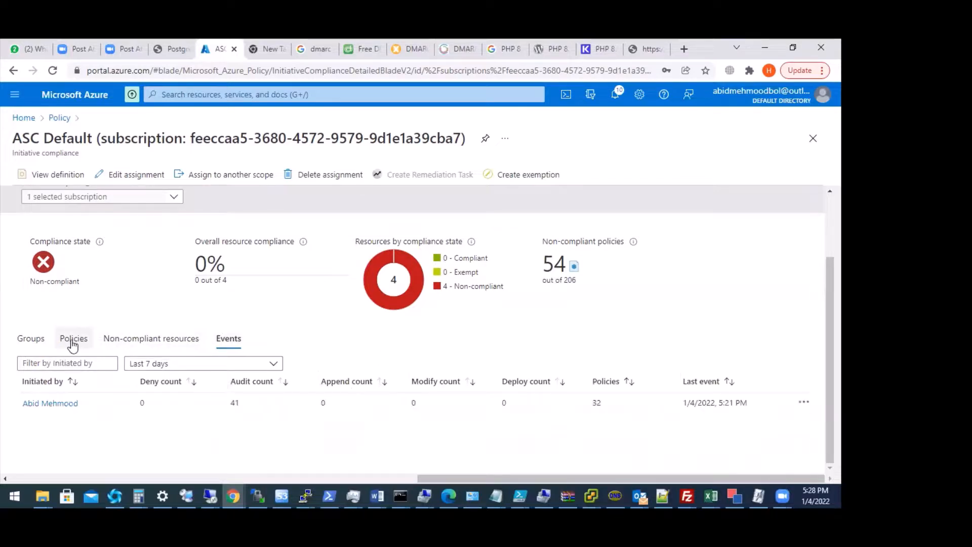
left_click(73, 343)
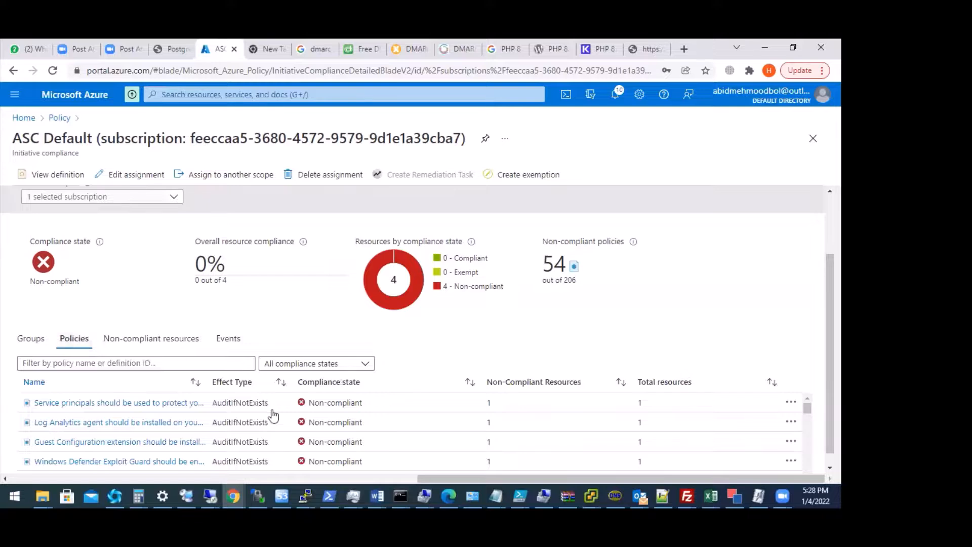
scroll(286, 424, "down", 3)
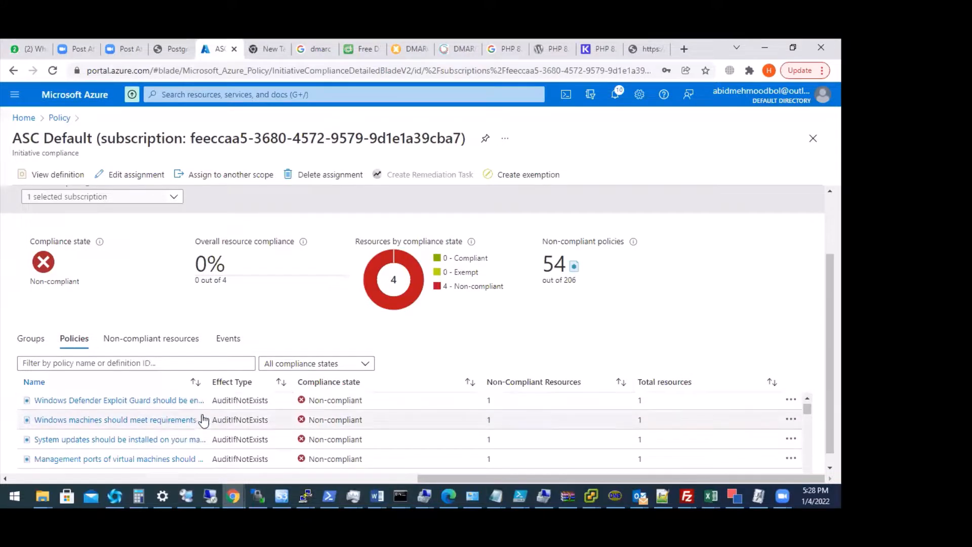
scroll(320, 423, "down", 3)
scroll(459, 437, "up", 6)
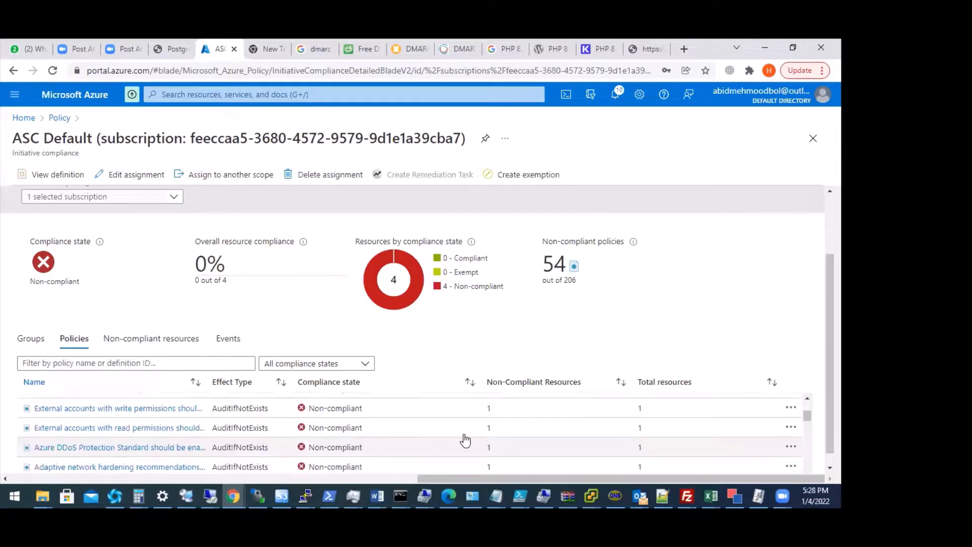
scroll(243, 299, "up", 2)
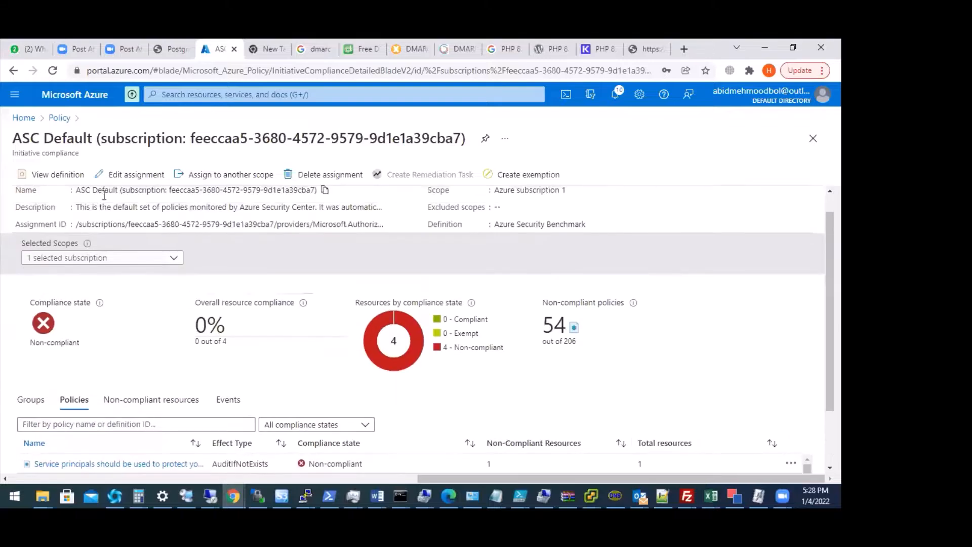
left_click(52, 173)
Step: Search the portal for "acti", open Azure AD Privileged Identity Management, and go to its Azure AD roles page
left_click(301, 94)
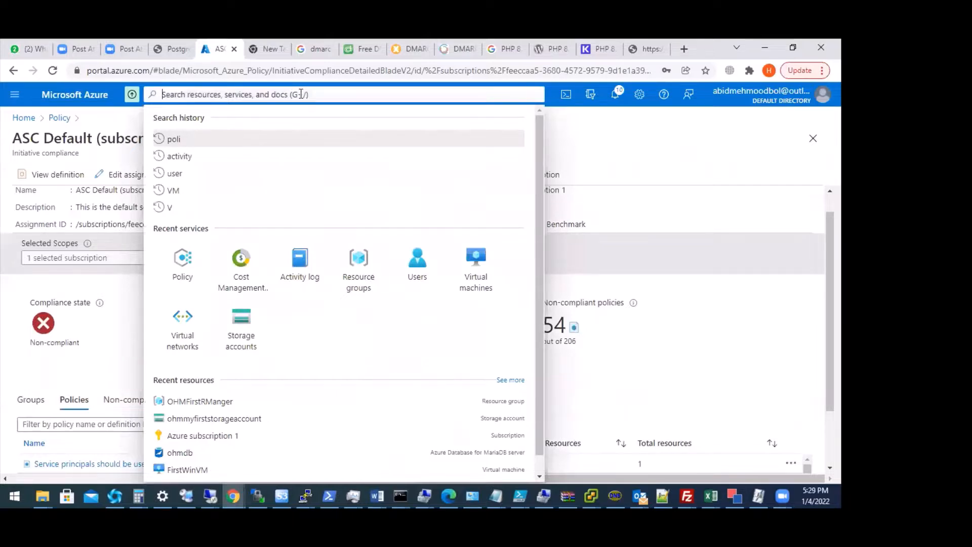
type("acti")
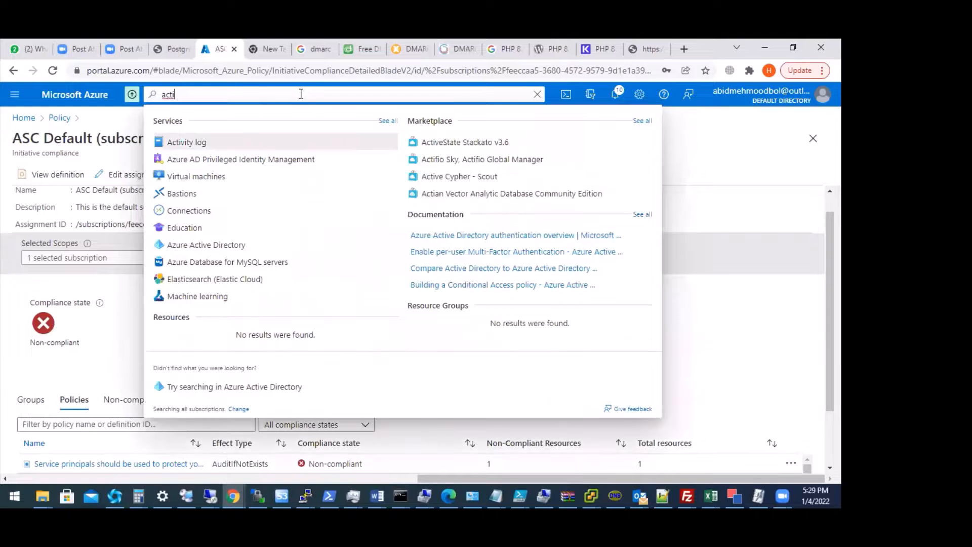
left_click(250, 161)
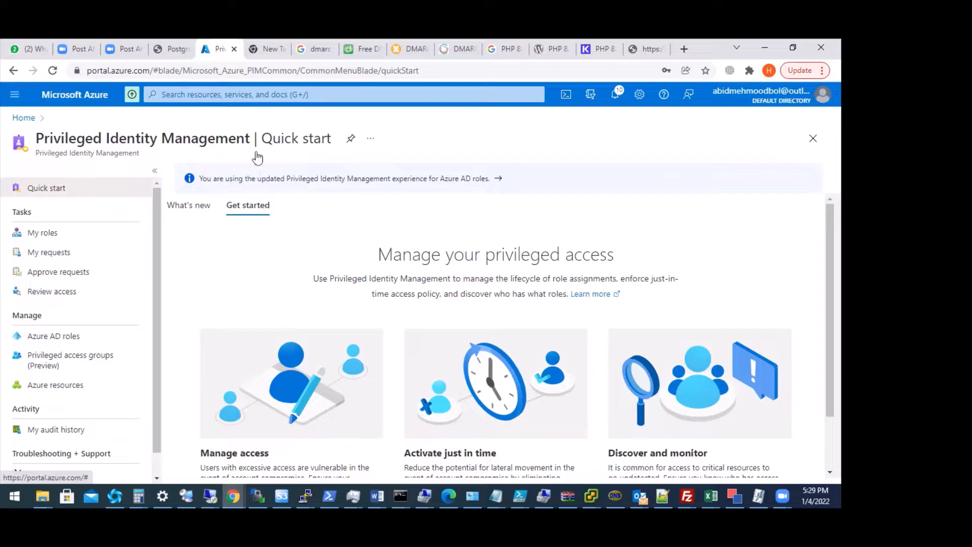
left_click(56, 336)
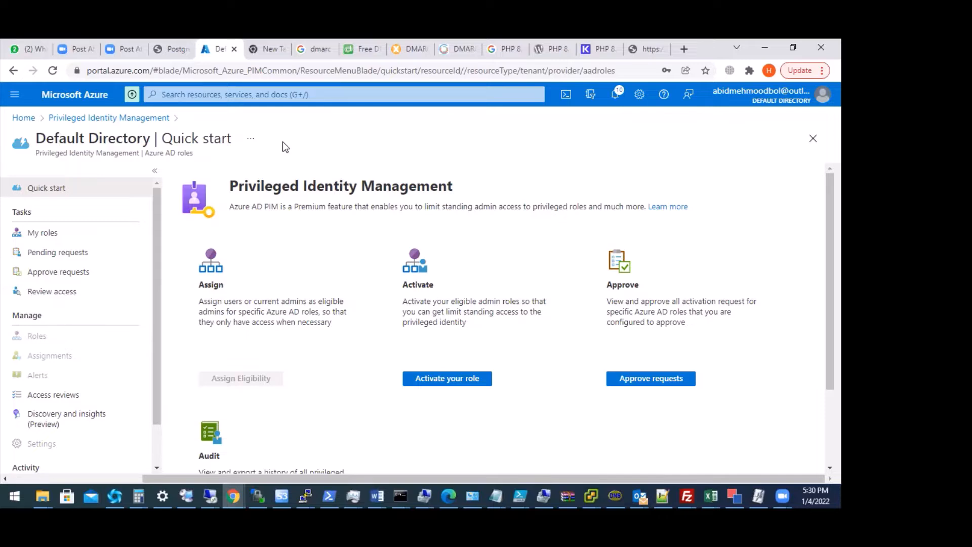
Step: Return to the portal home and look over its services, recent resources, navigation shortcuts, tools and useful links
left_click(24, 117)
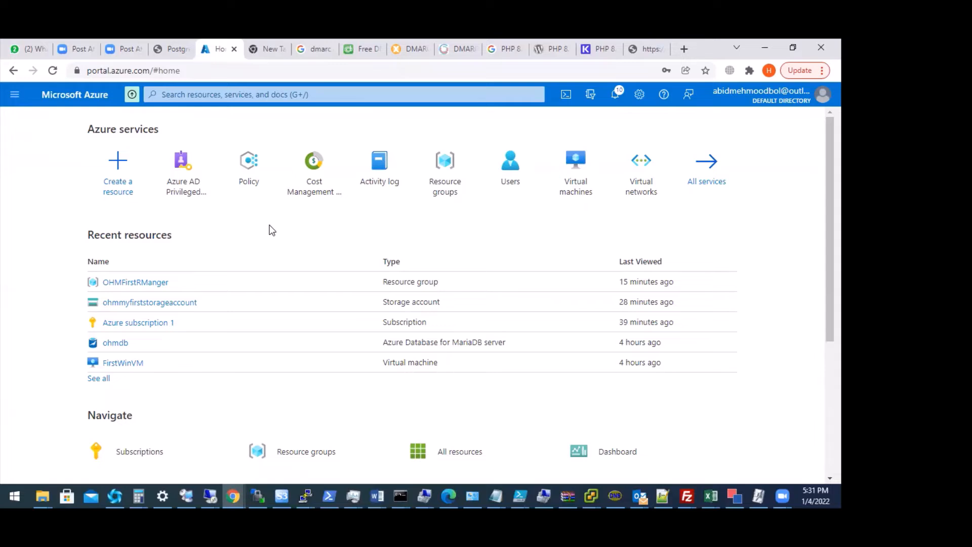
scroll(750, 276, "down", 4)
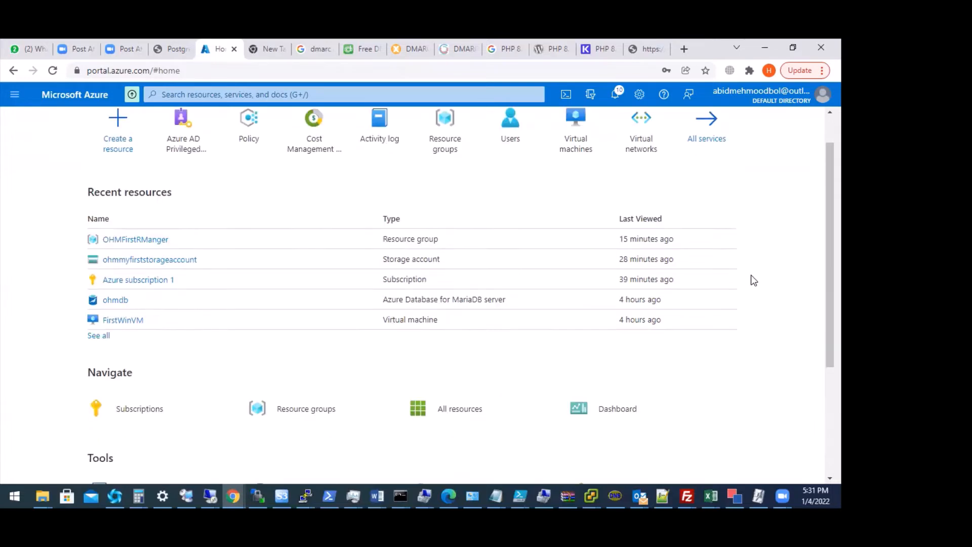
scroll(744, 319, "up", 1)
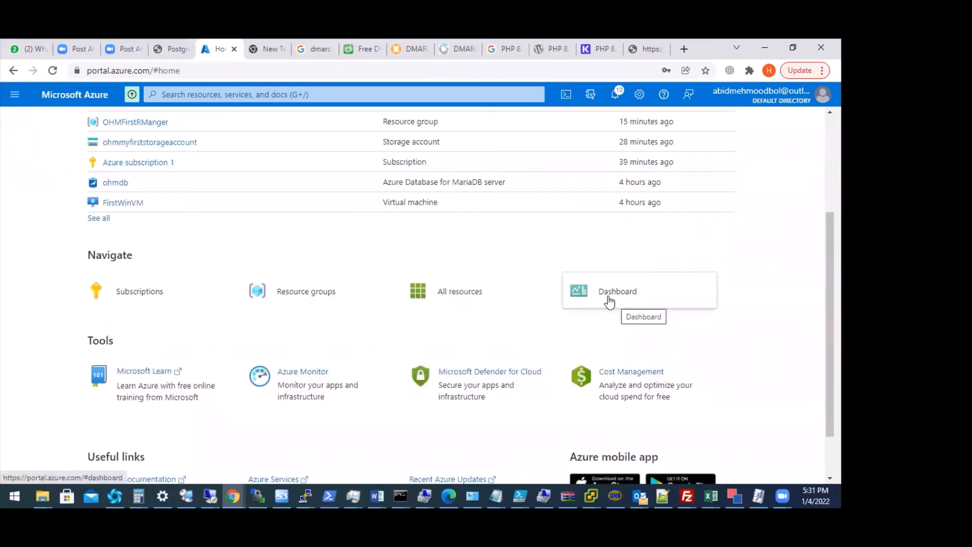
scroll(685, 347, "up", 2)
scroll(687, 351, "down", 3)
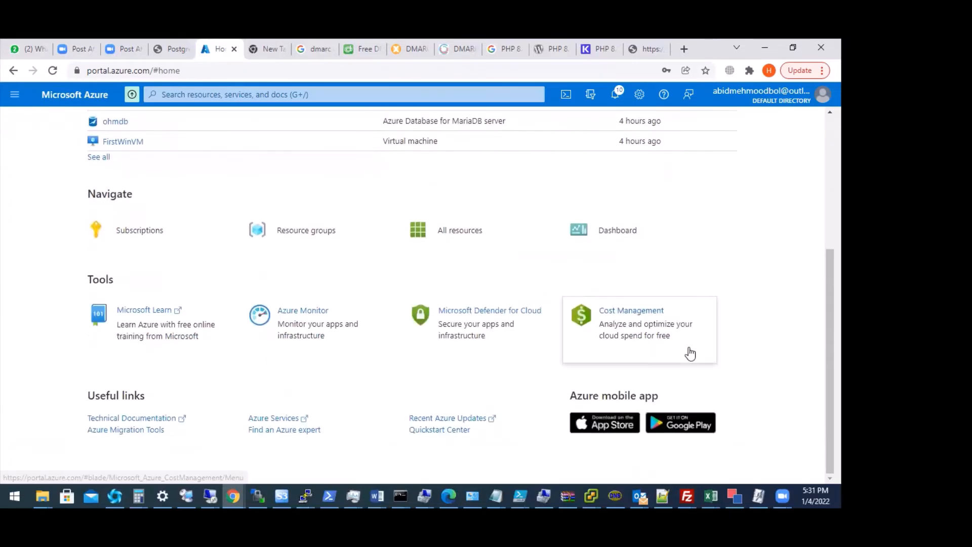
scroll(691, 353, "up", 4)
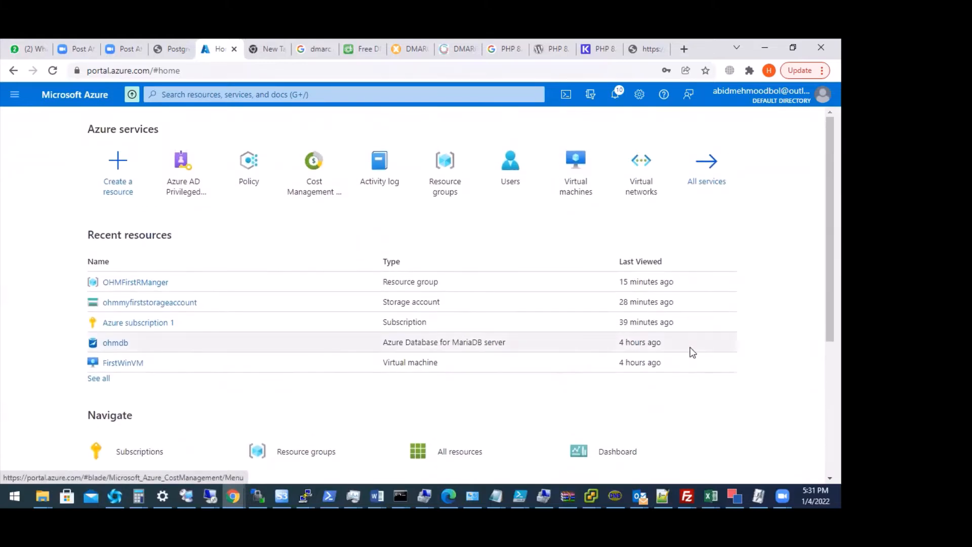